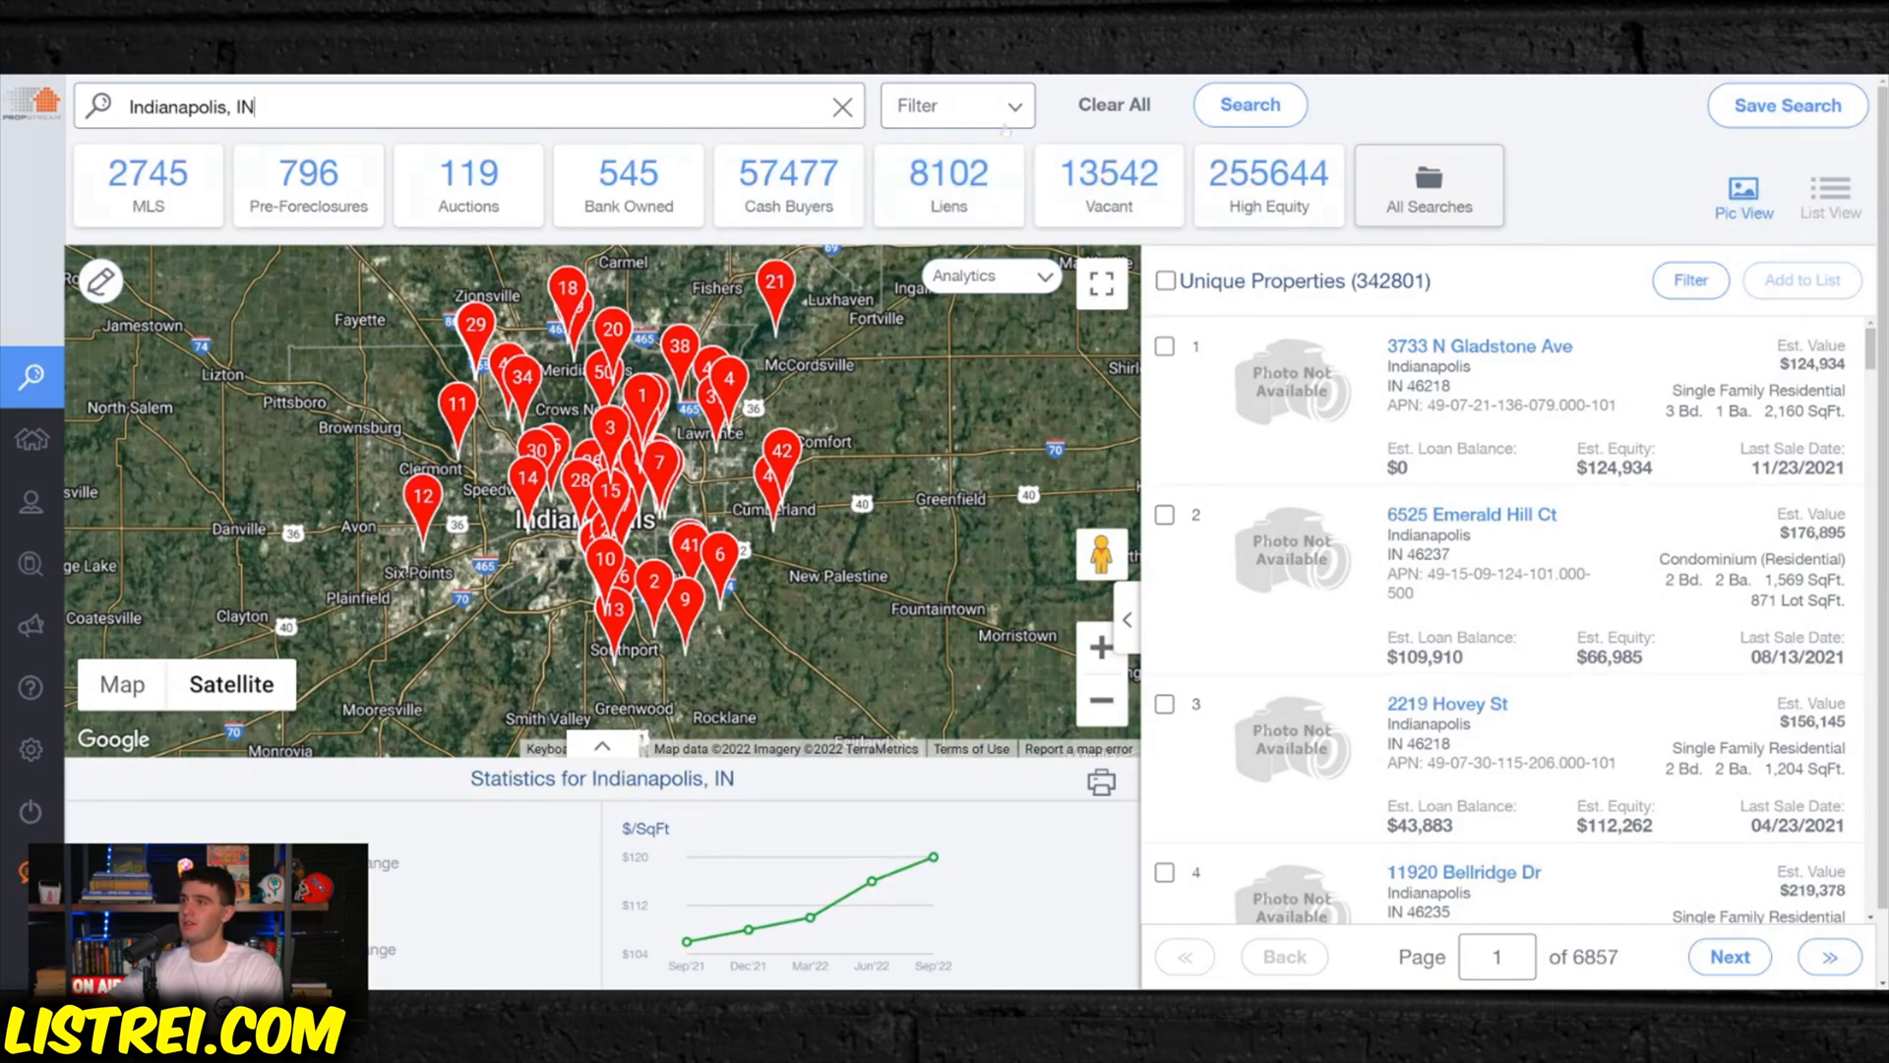
{"action": "left_click", "coordinate": [943, 120]}
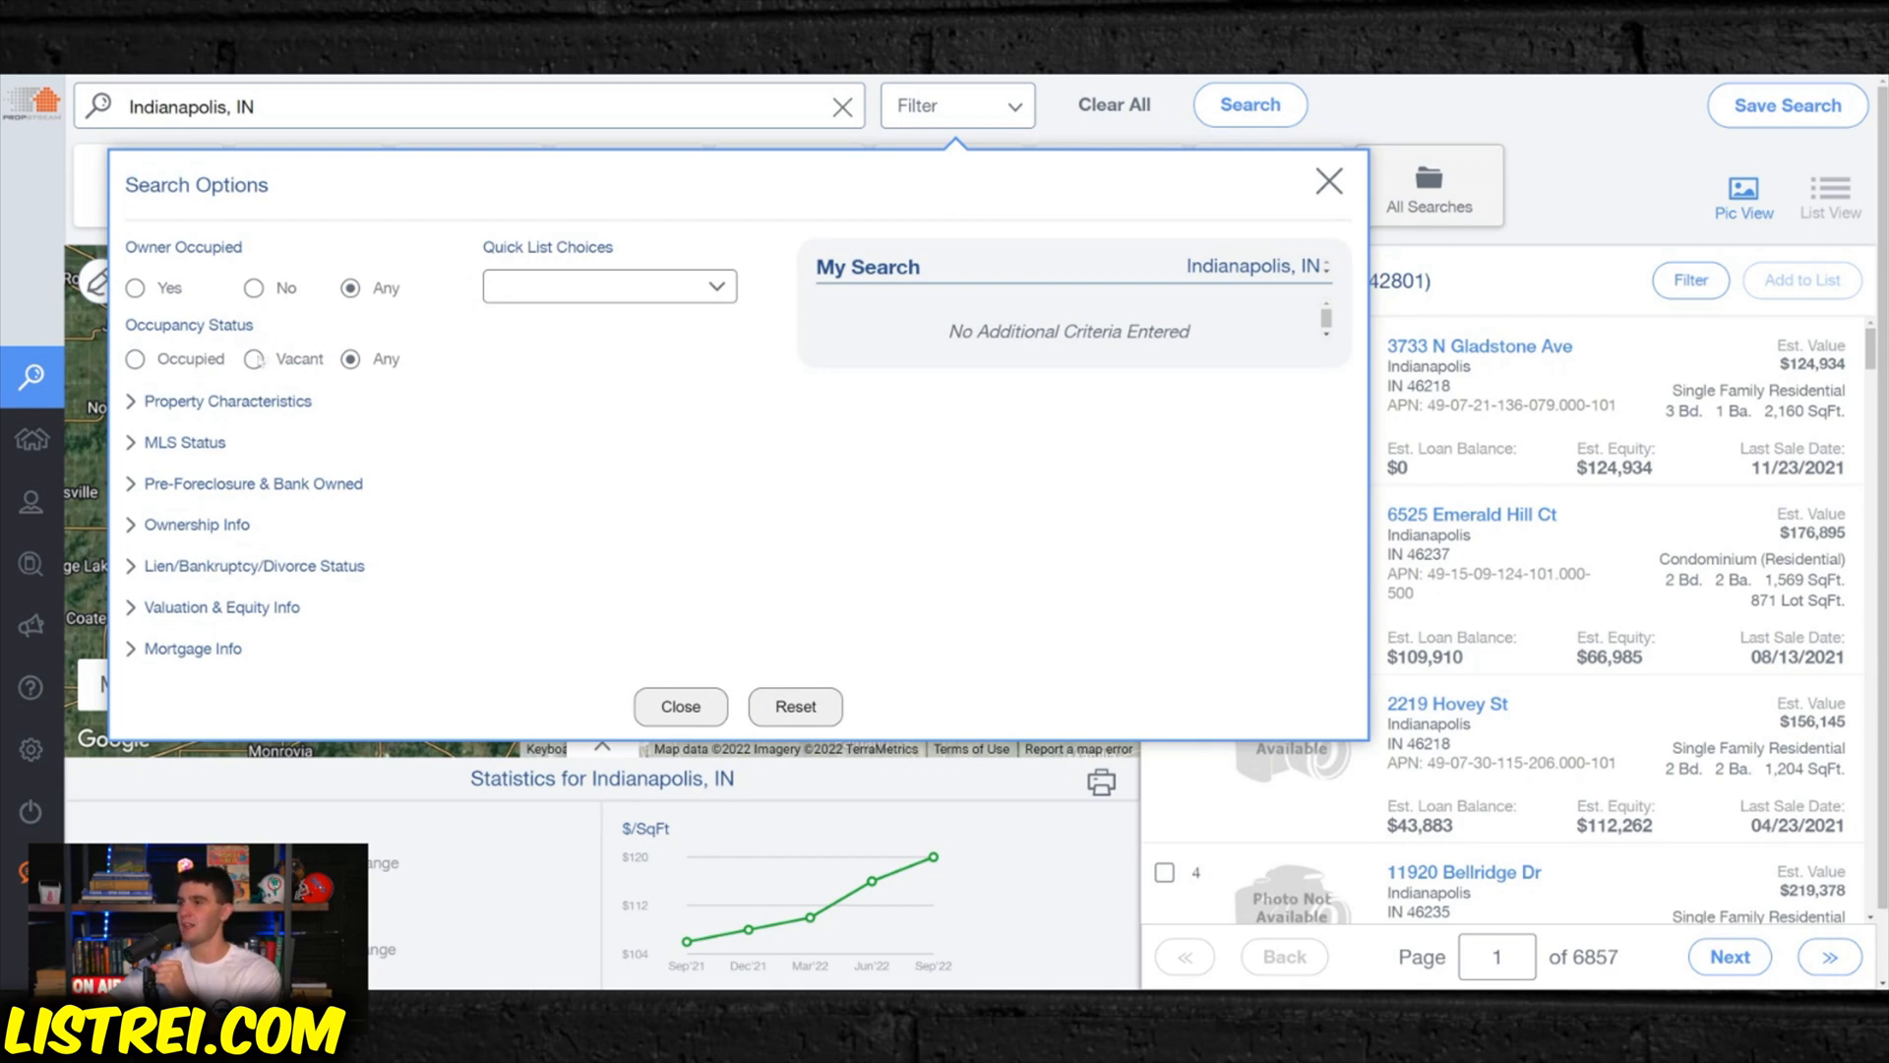
{"action": "left_click", "coordinate": [254, 359]}
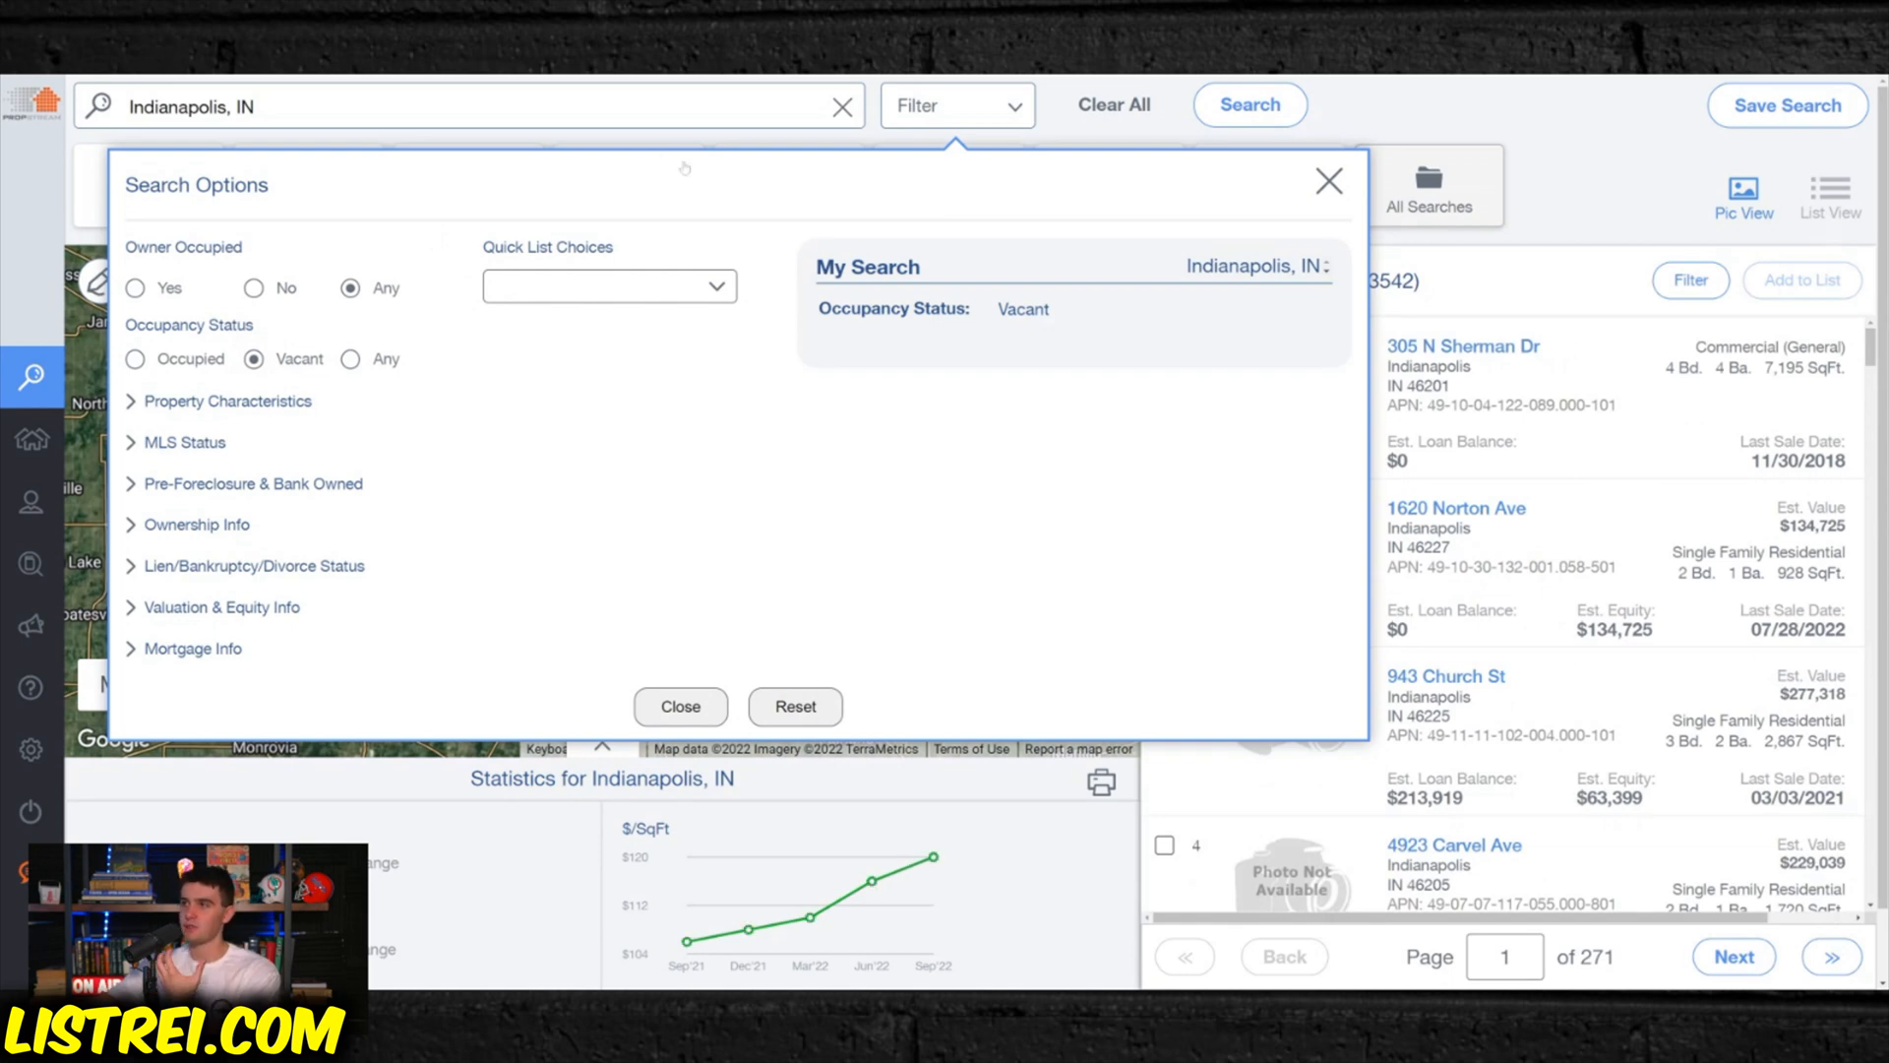
{"action": "left_click", "coordinate": [1575, 225]}
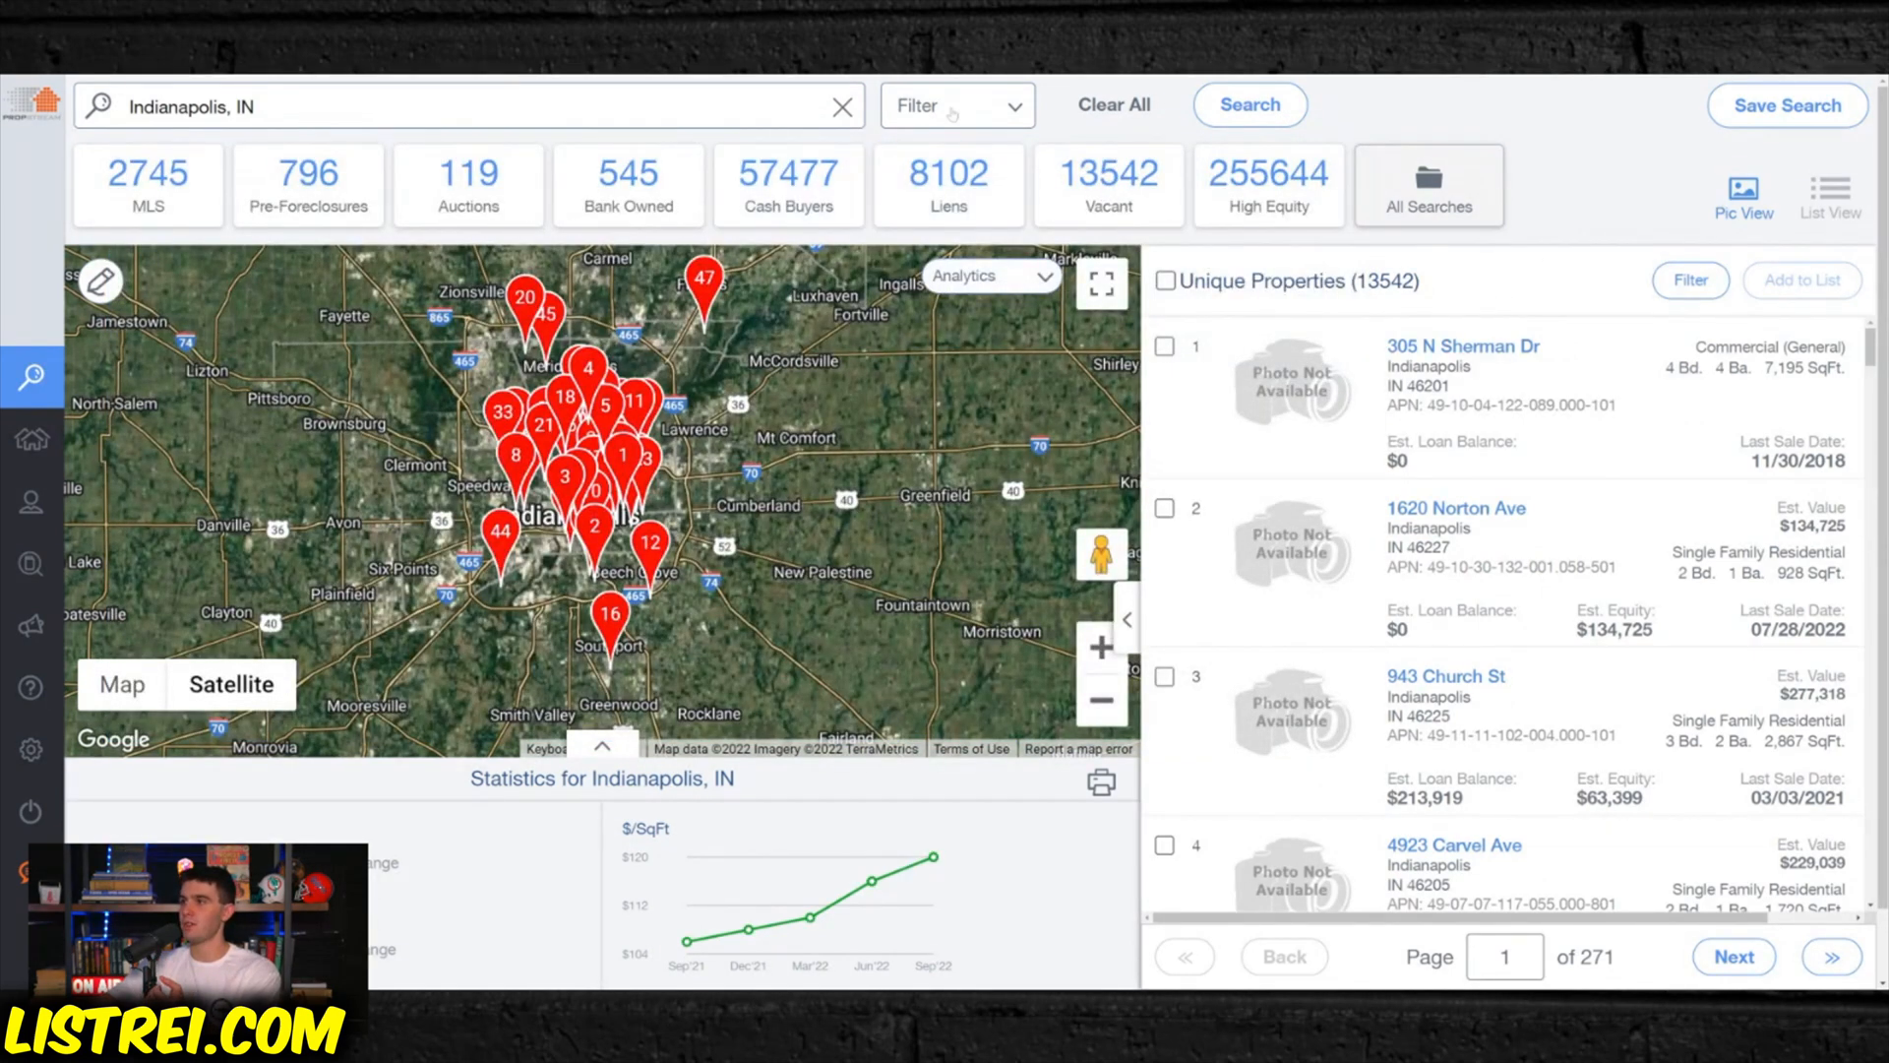
{"action": "left_click", "coordinate": [951, 110]}
{"action": "left_click", "coordinate": [1329, 181]}
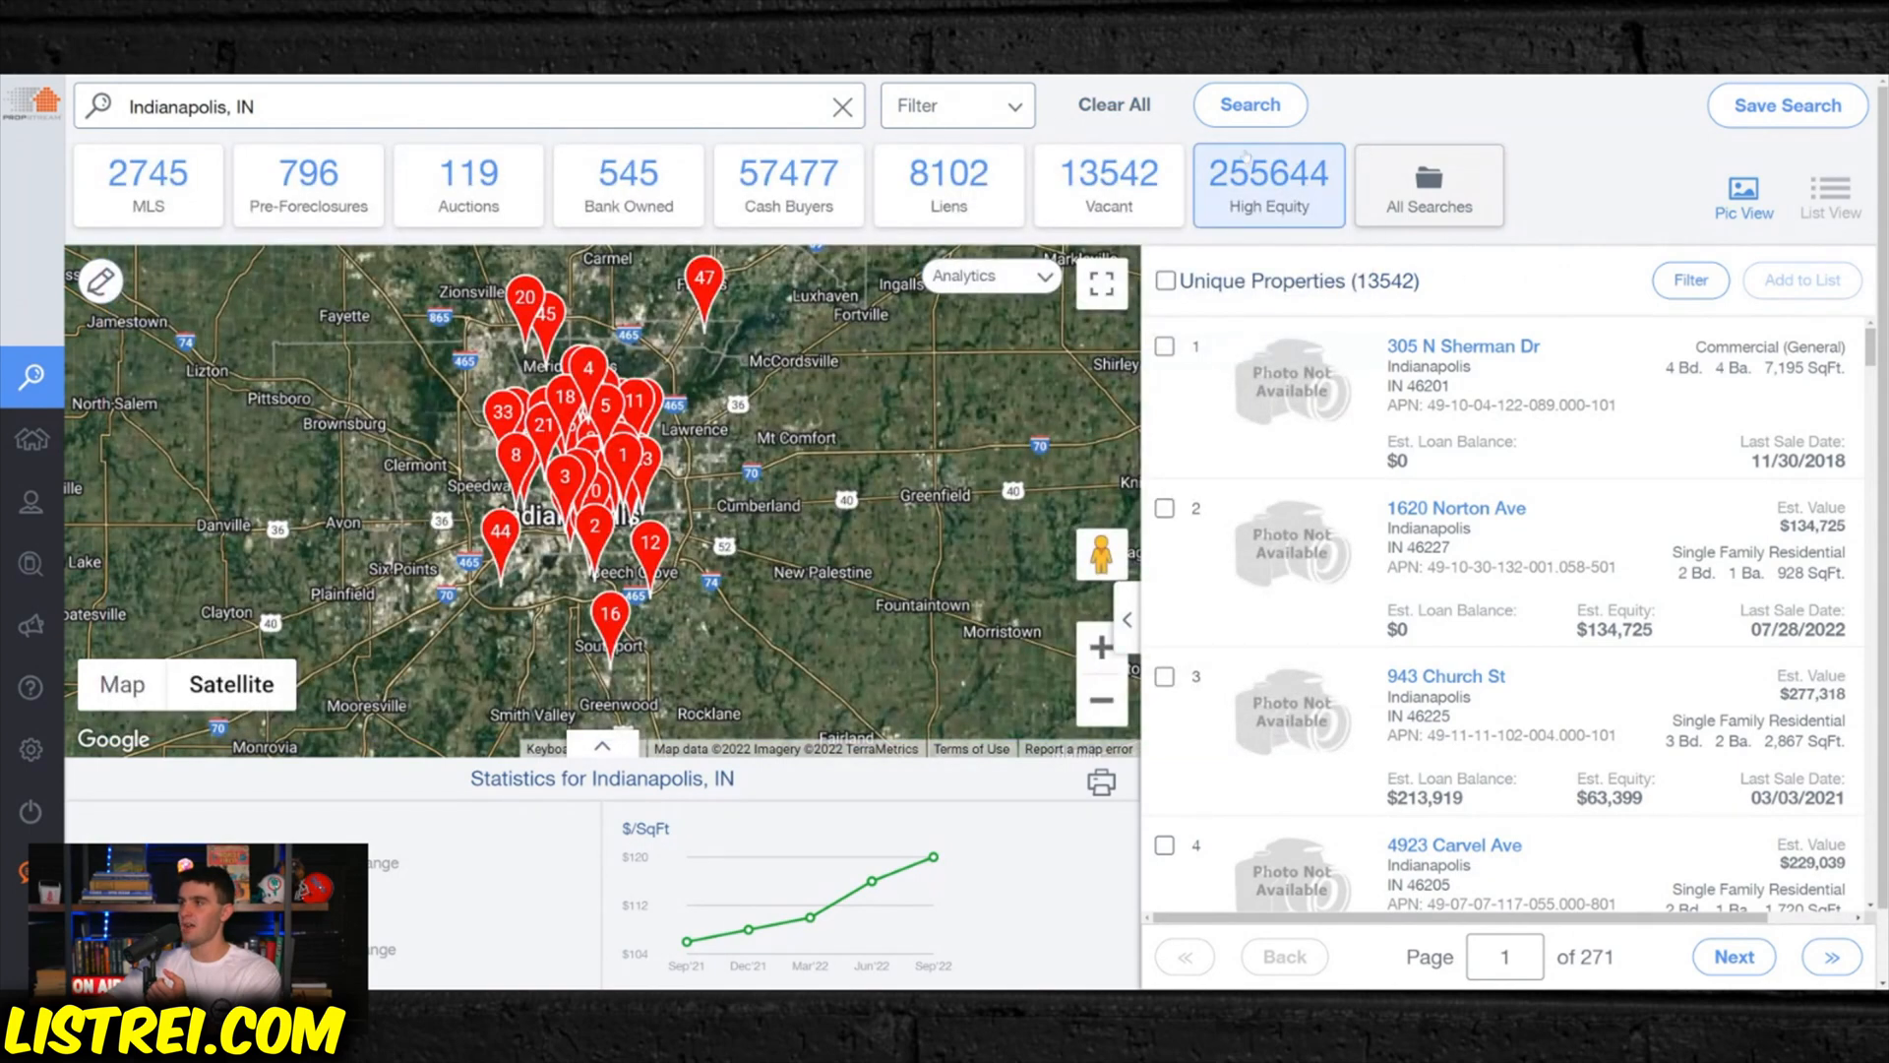
{"action": "left_click", "coordinate": [1132, 106]}
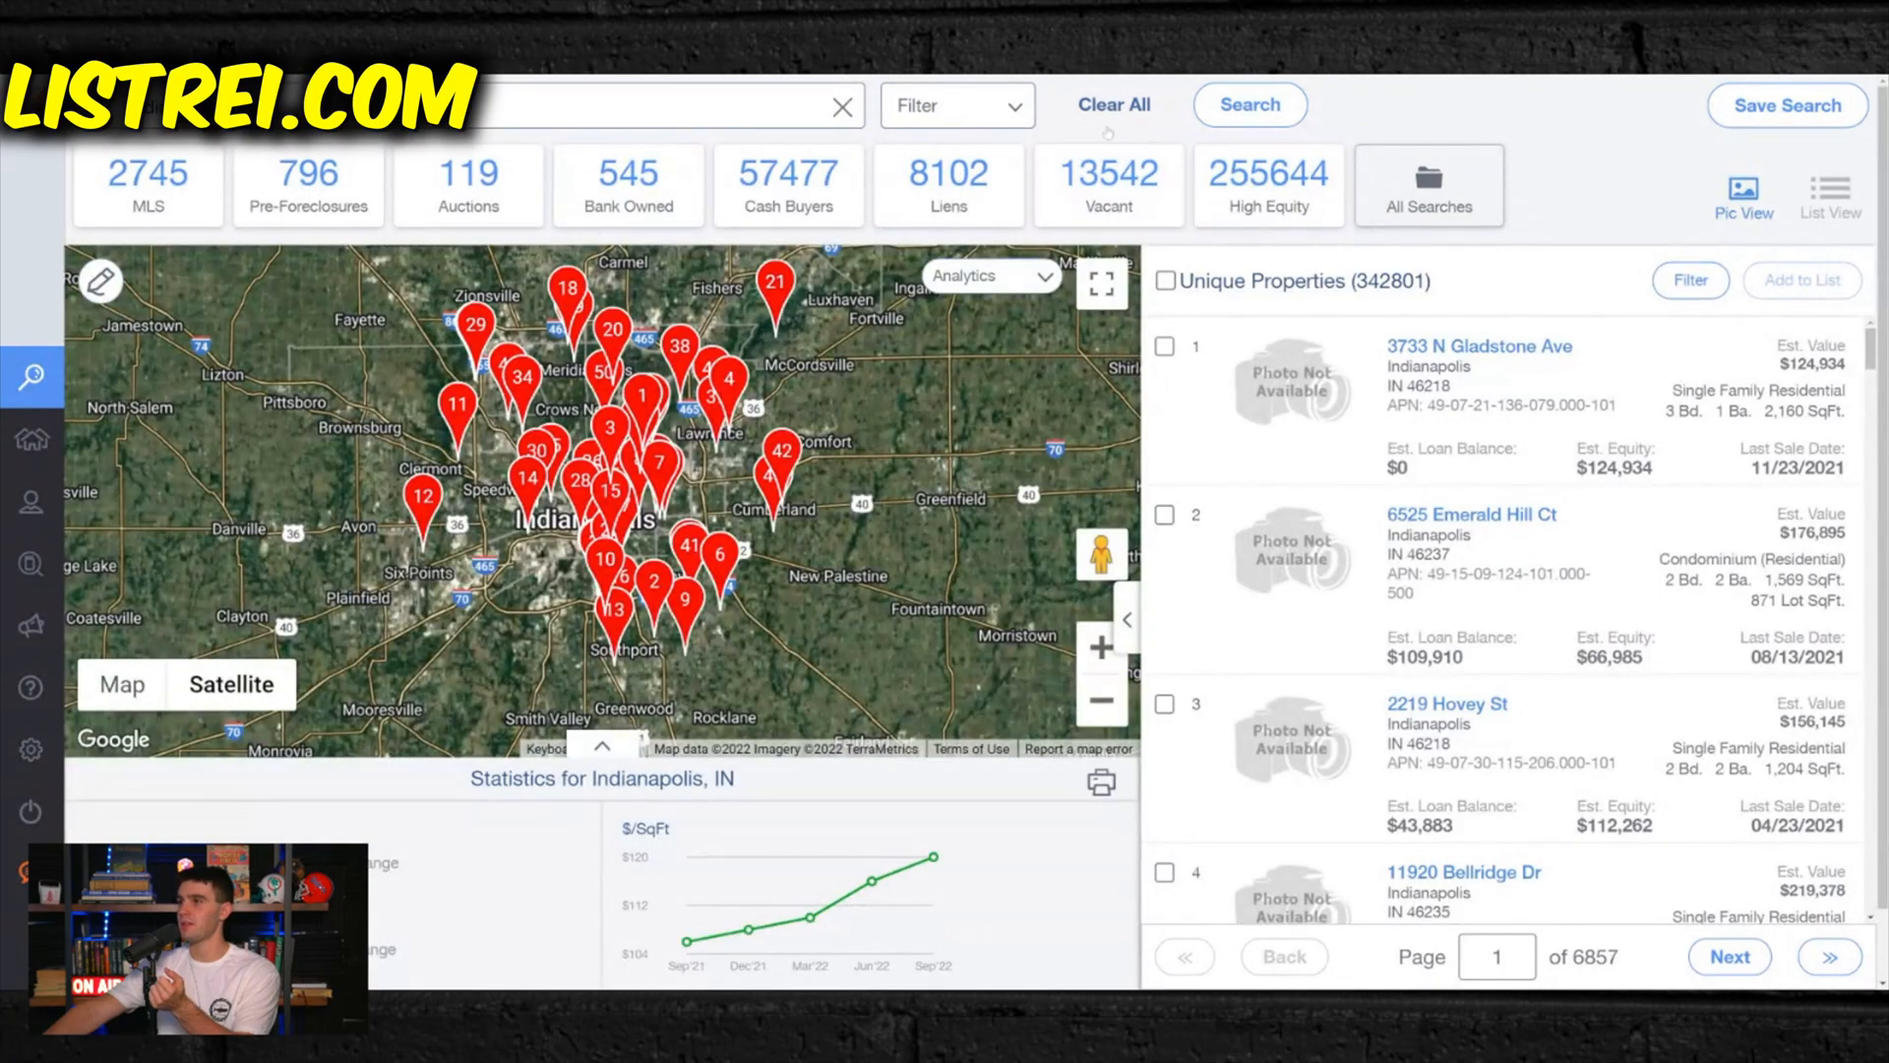
- Filter the Indianapolis properties to Vacant occupancy status and the Residential property classification
{"action": "left_click", "coordinate": [970, 110]}
{"action": "left_click", "coordinate": [254, 361]}
{"action": "left_click", "coordinate": [226, 404]}
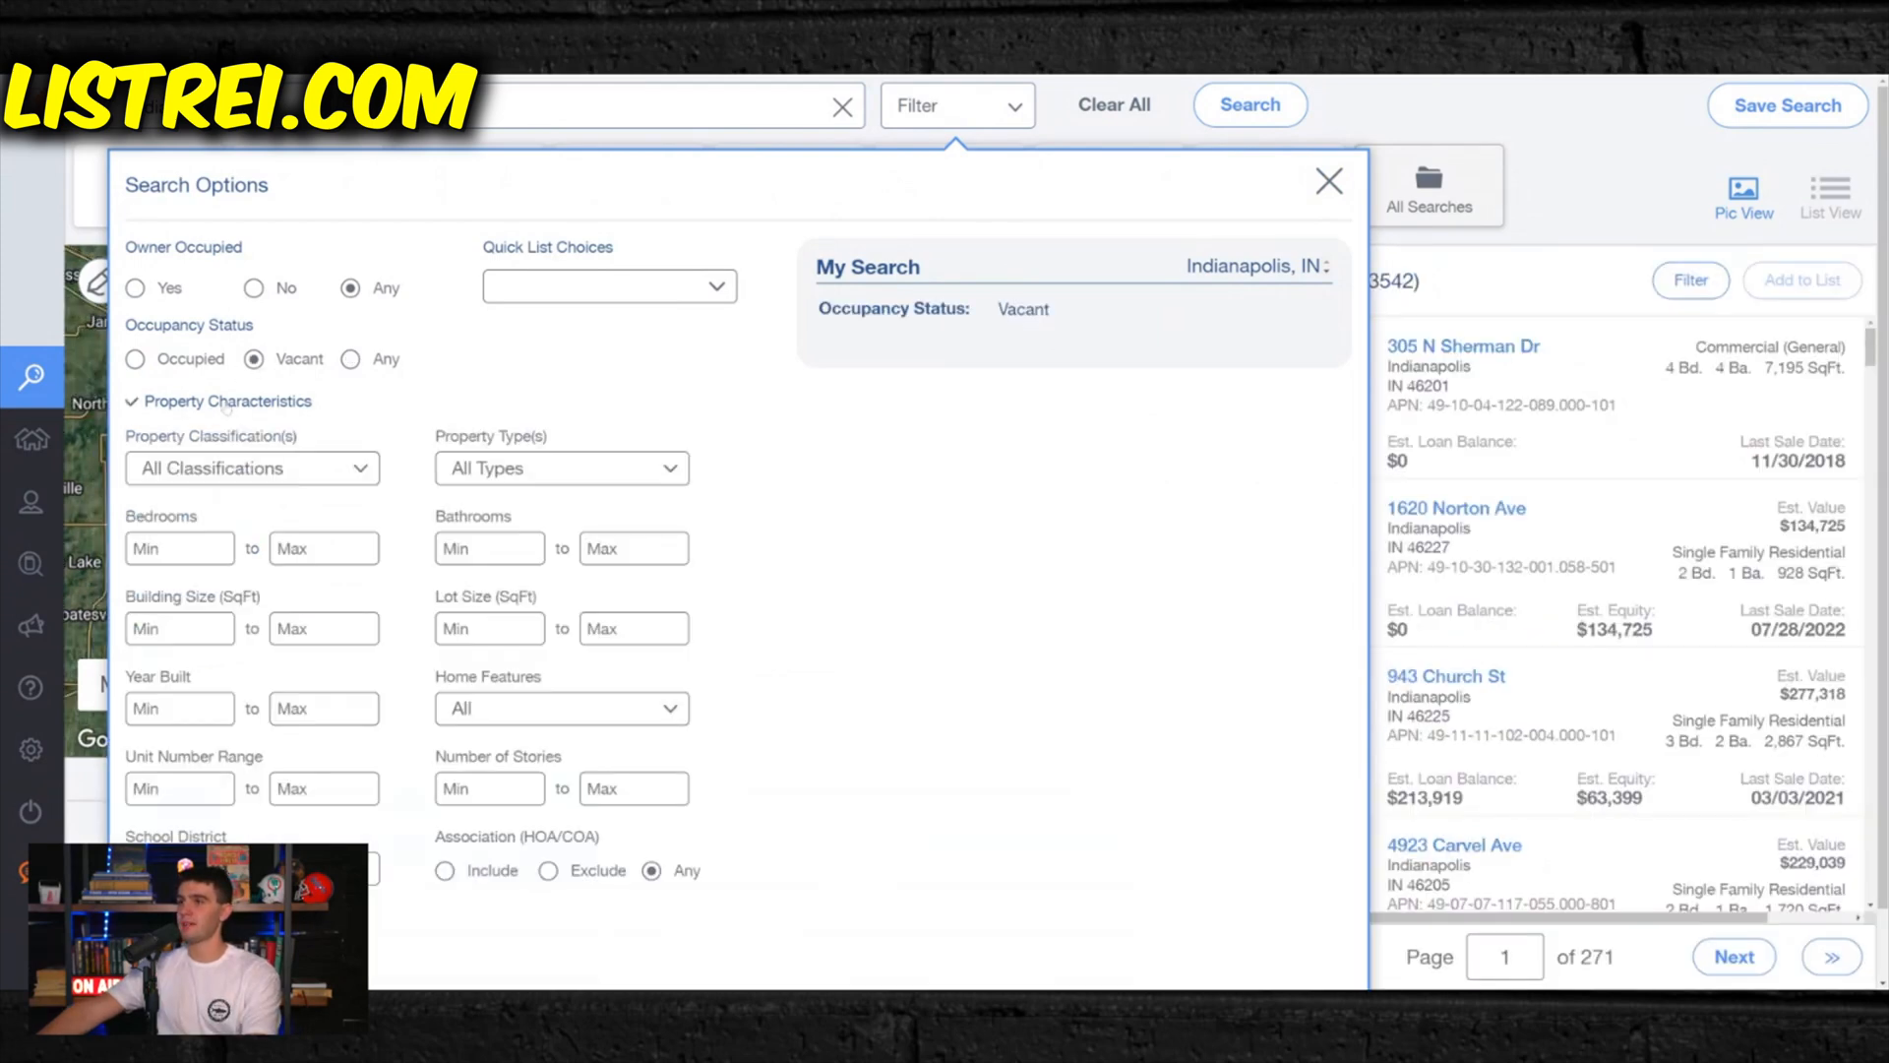
{"action": "scroll", "coordinate": [228, 407], "scroll_direction": "down", "scroll_amount": 1}
{"action": "left_click", "coordinate": [295, 393]}
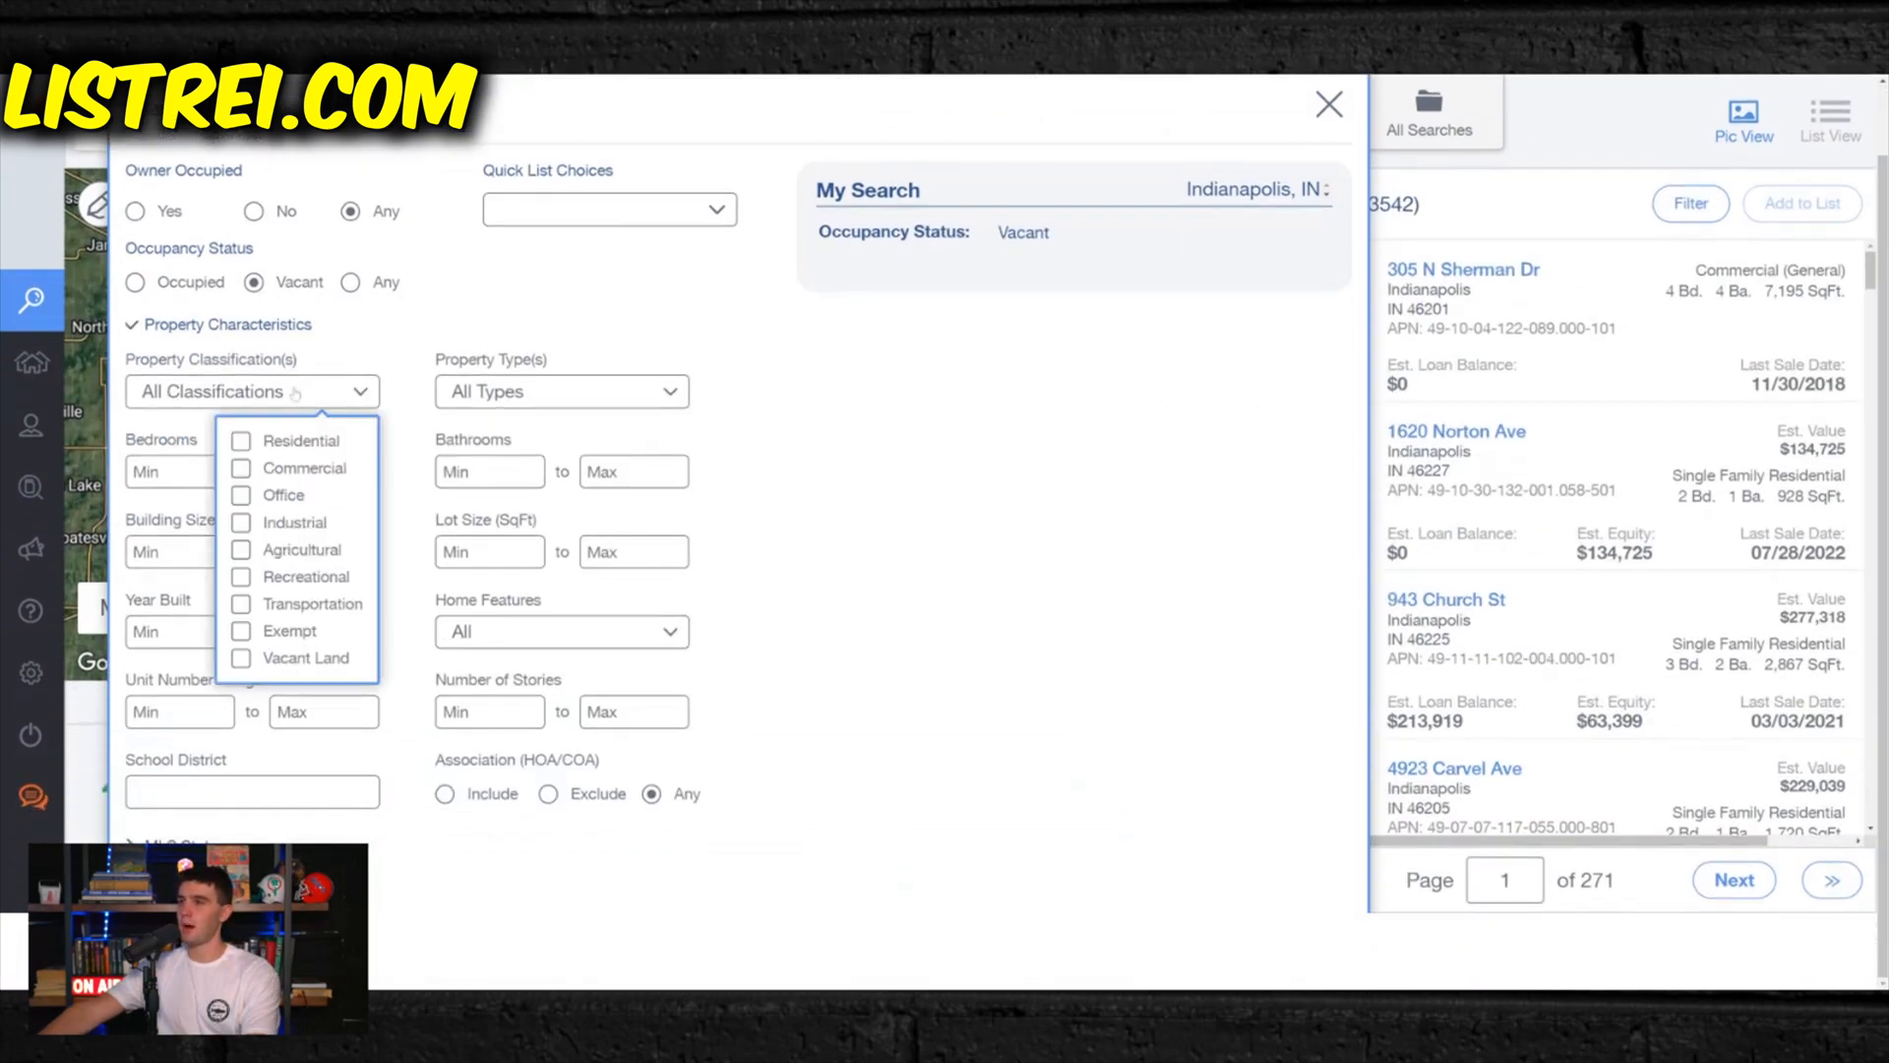
{"action": "left_click", "coordinate": [241, 442]}
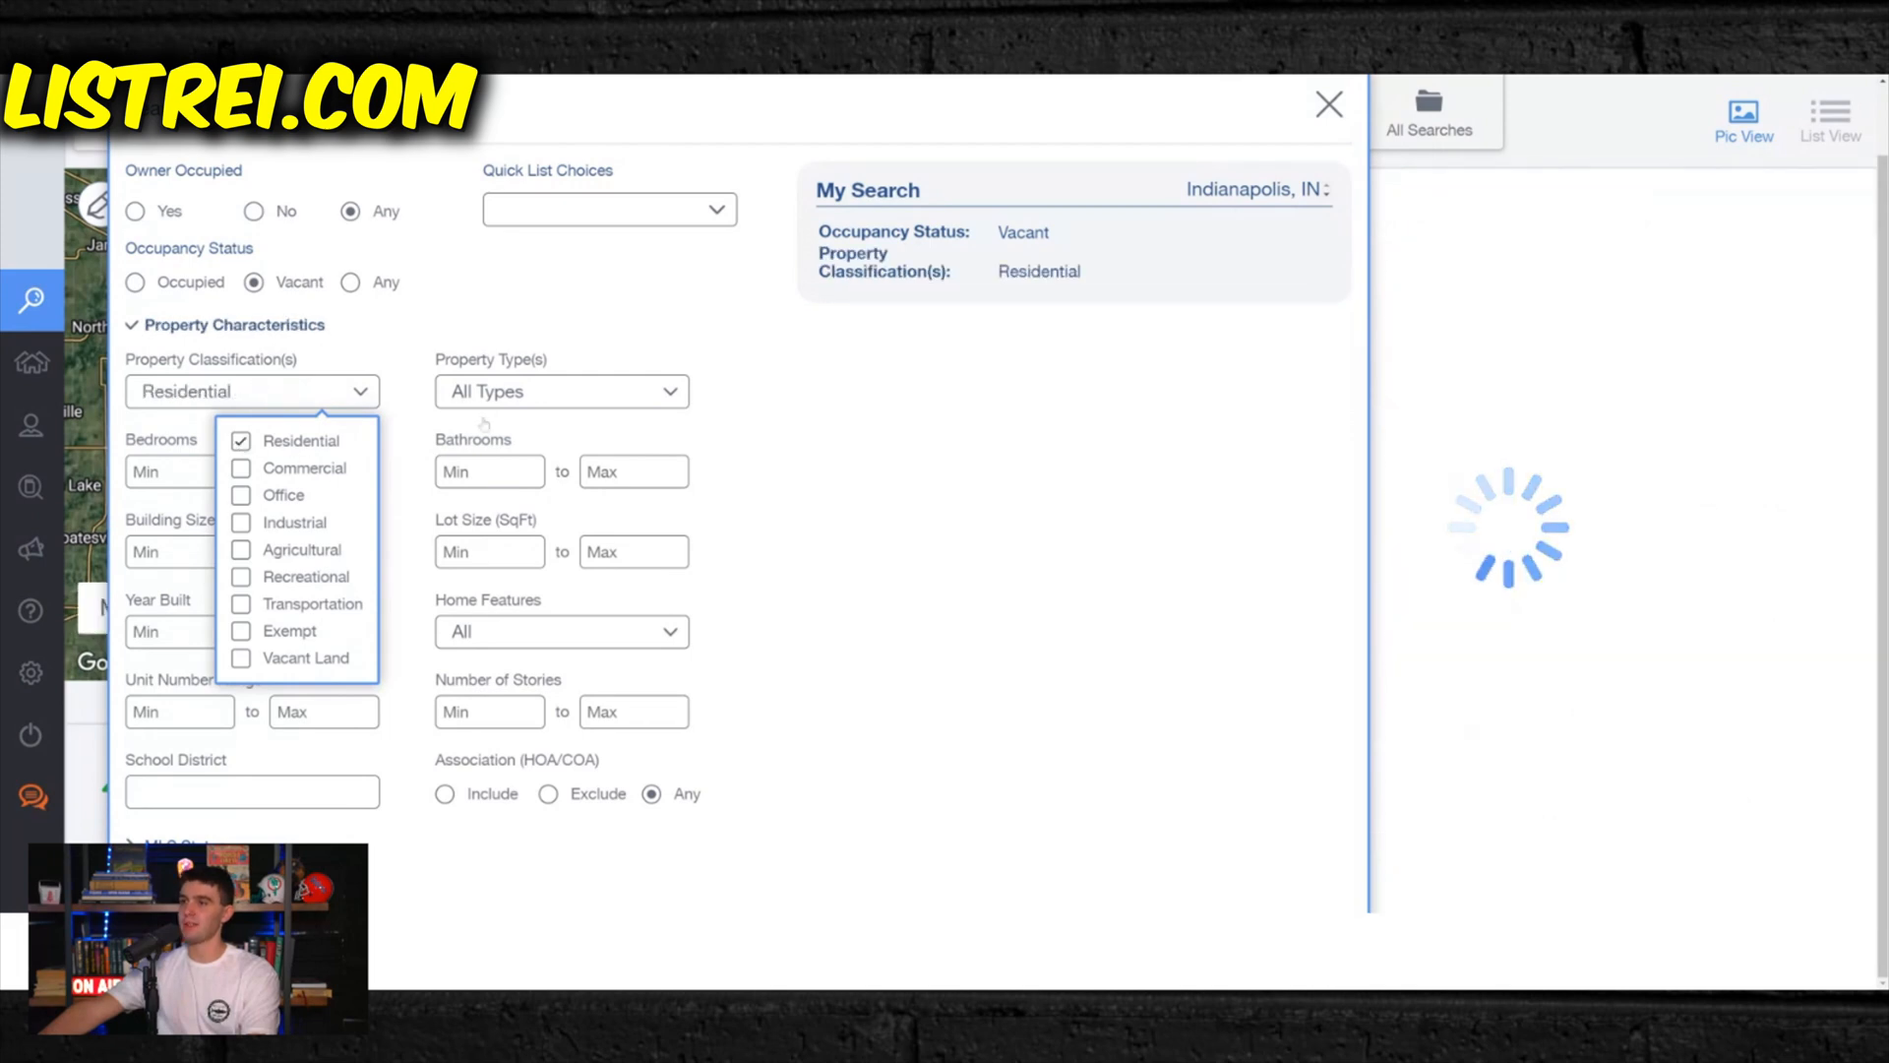
- Limit the property types to Single Family, Multi-Family 2-4 and Multi-Family 5+
{"action": "left_click", "coordinate": [616, 394]}
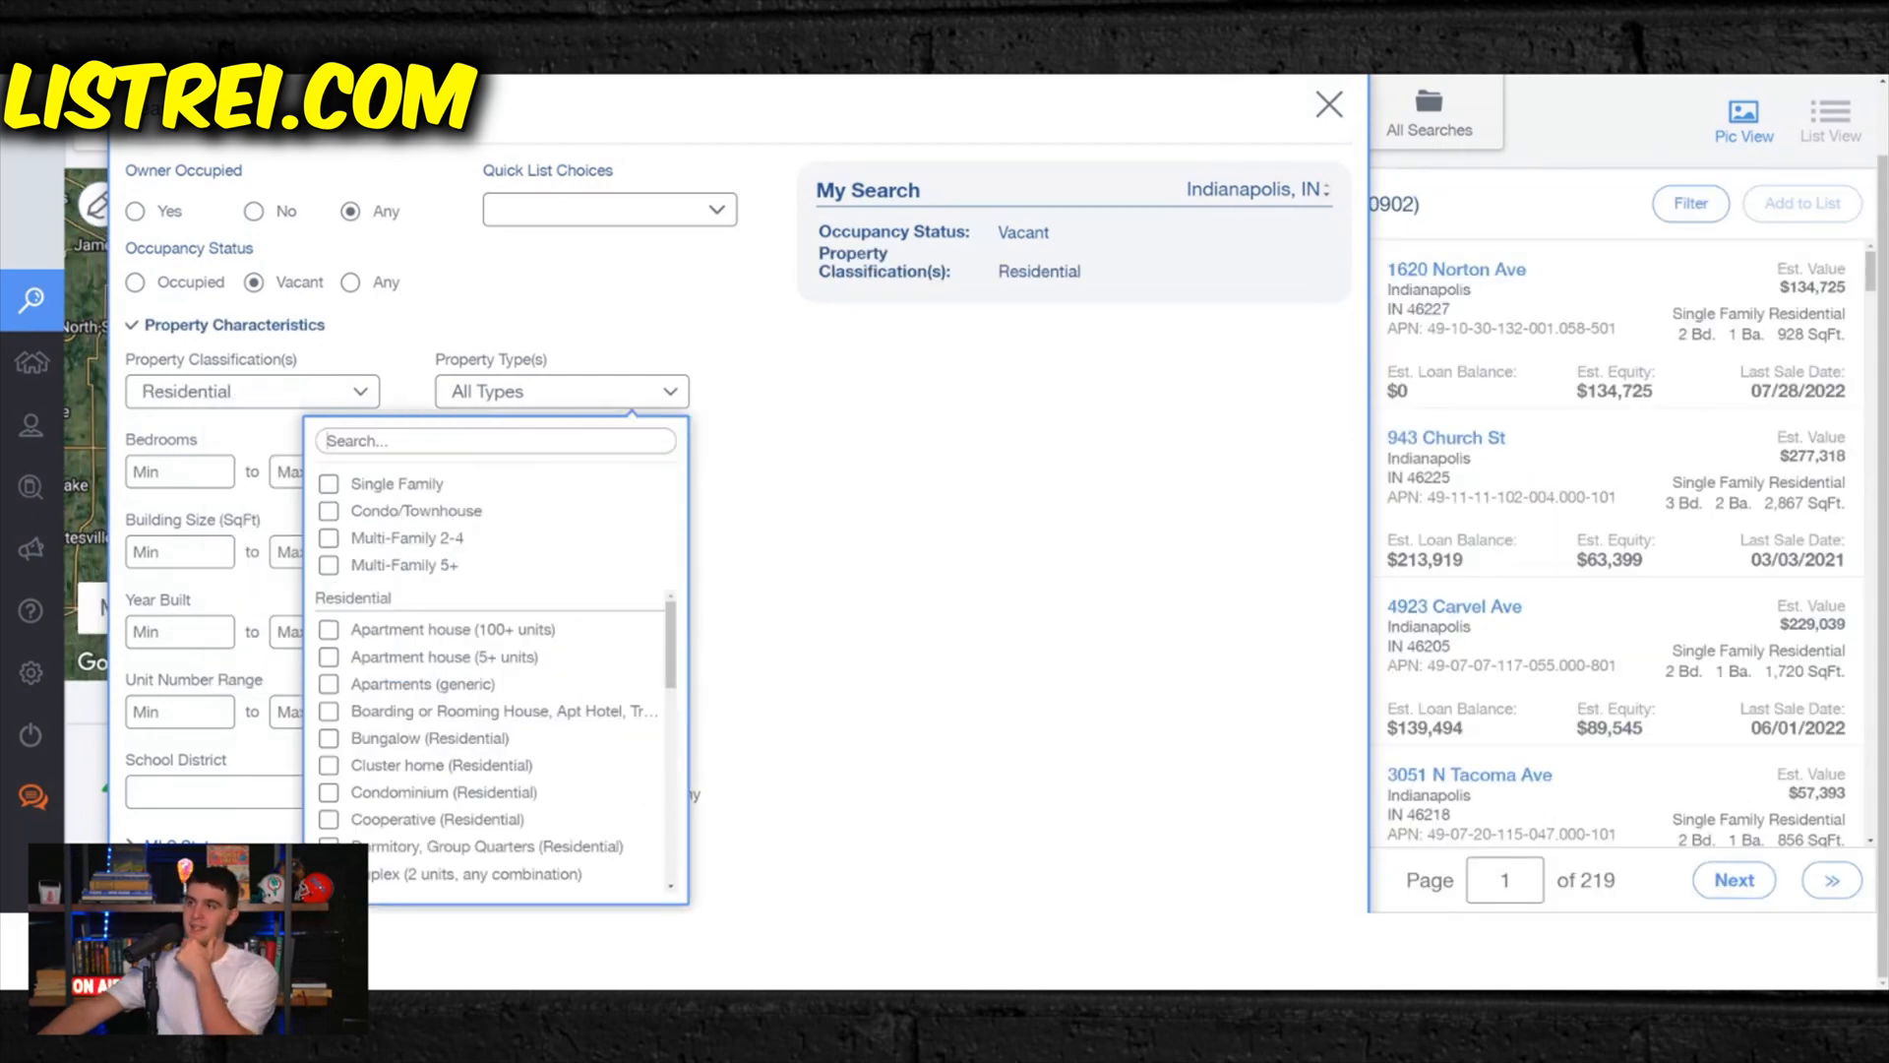
{"action": "left_click", "coordinate": [401, 485]}
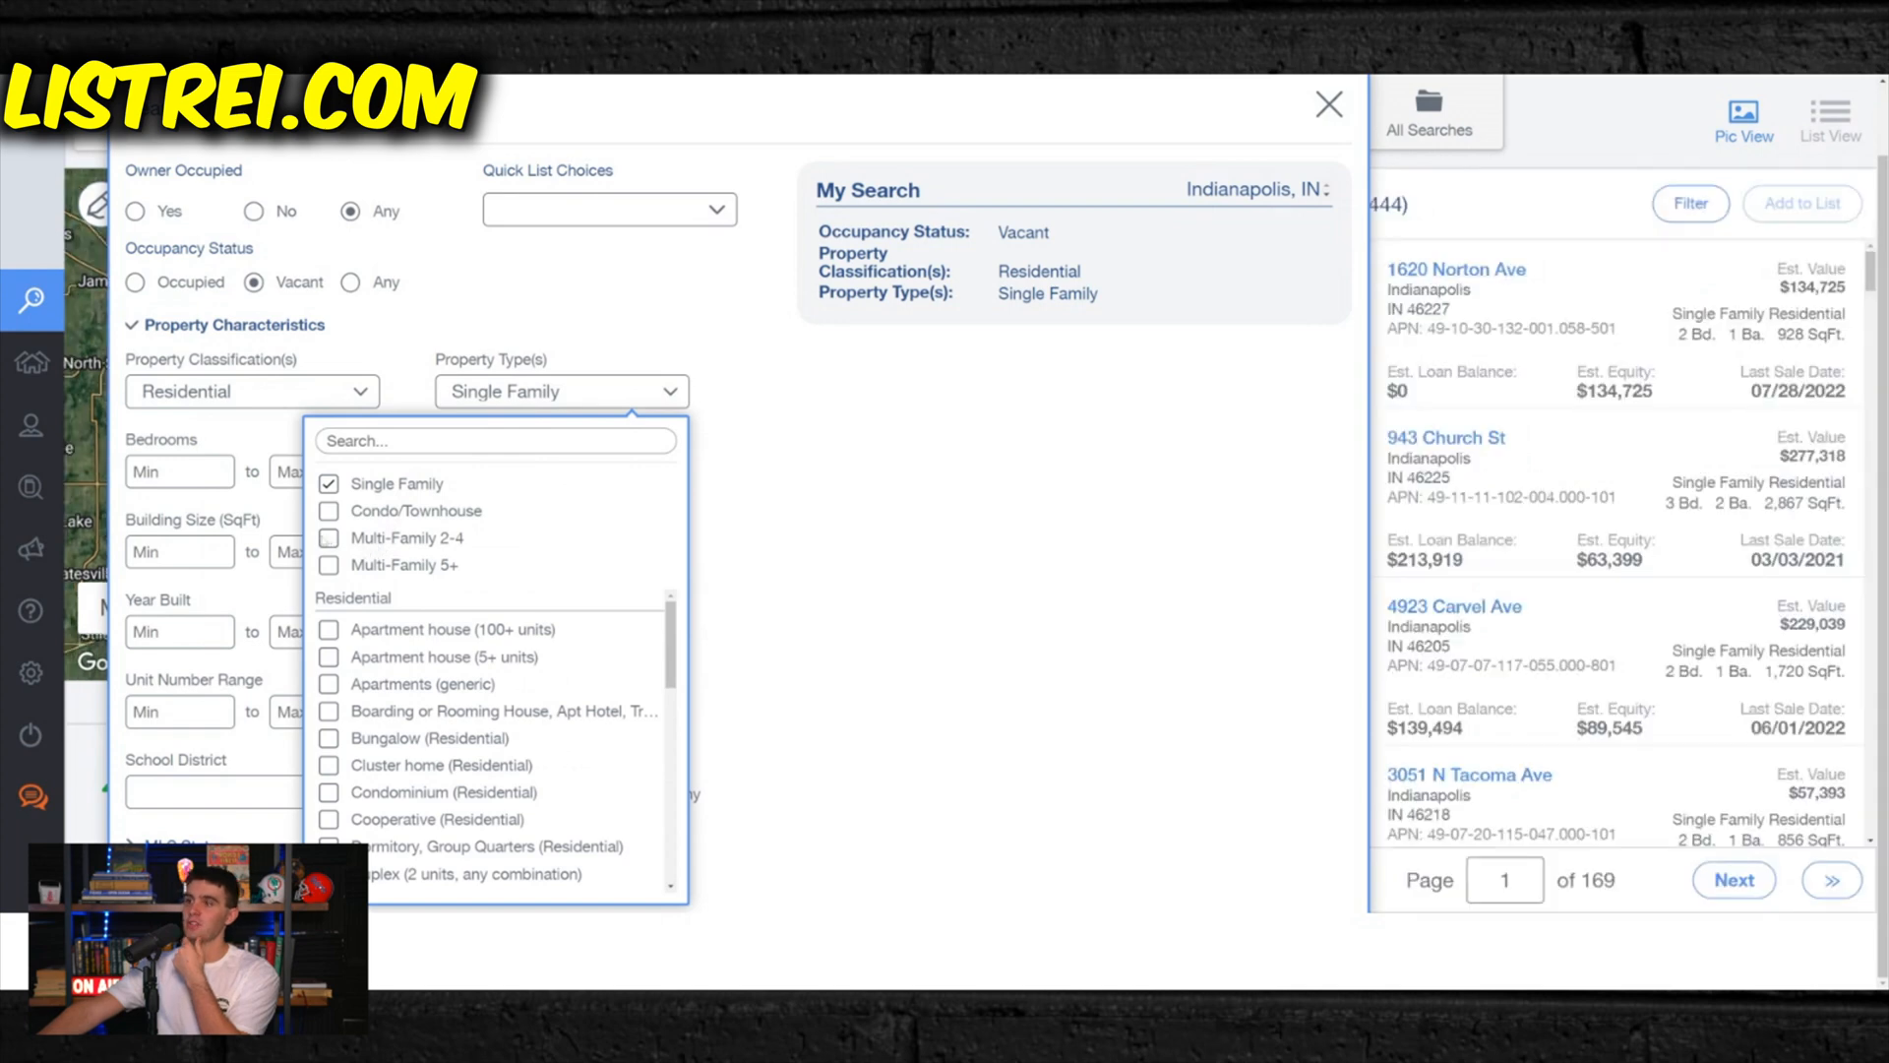
{"action": "left_click", "coordinate": [328, 538]}
{"action": "left_click", "coordinate": [328, 565]}
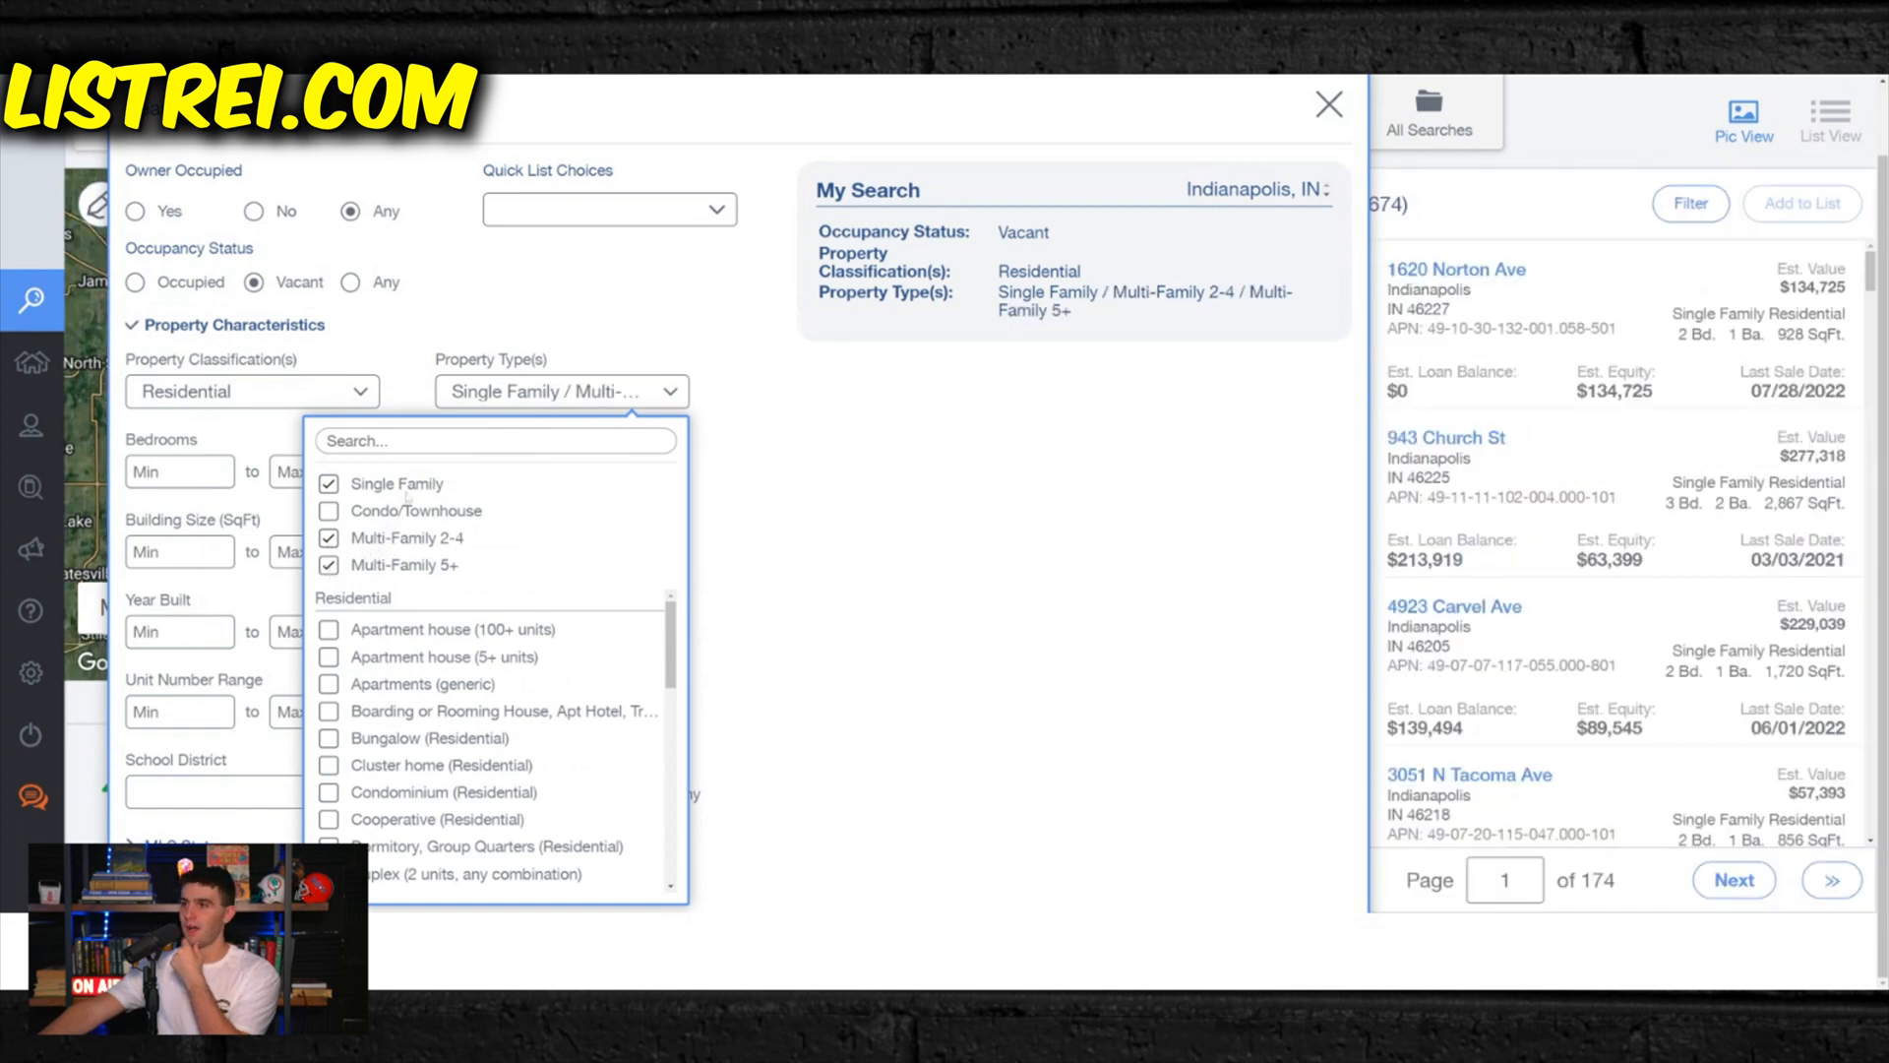
{"action": "left_click", "coordinate": [831, 482]}
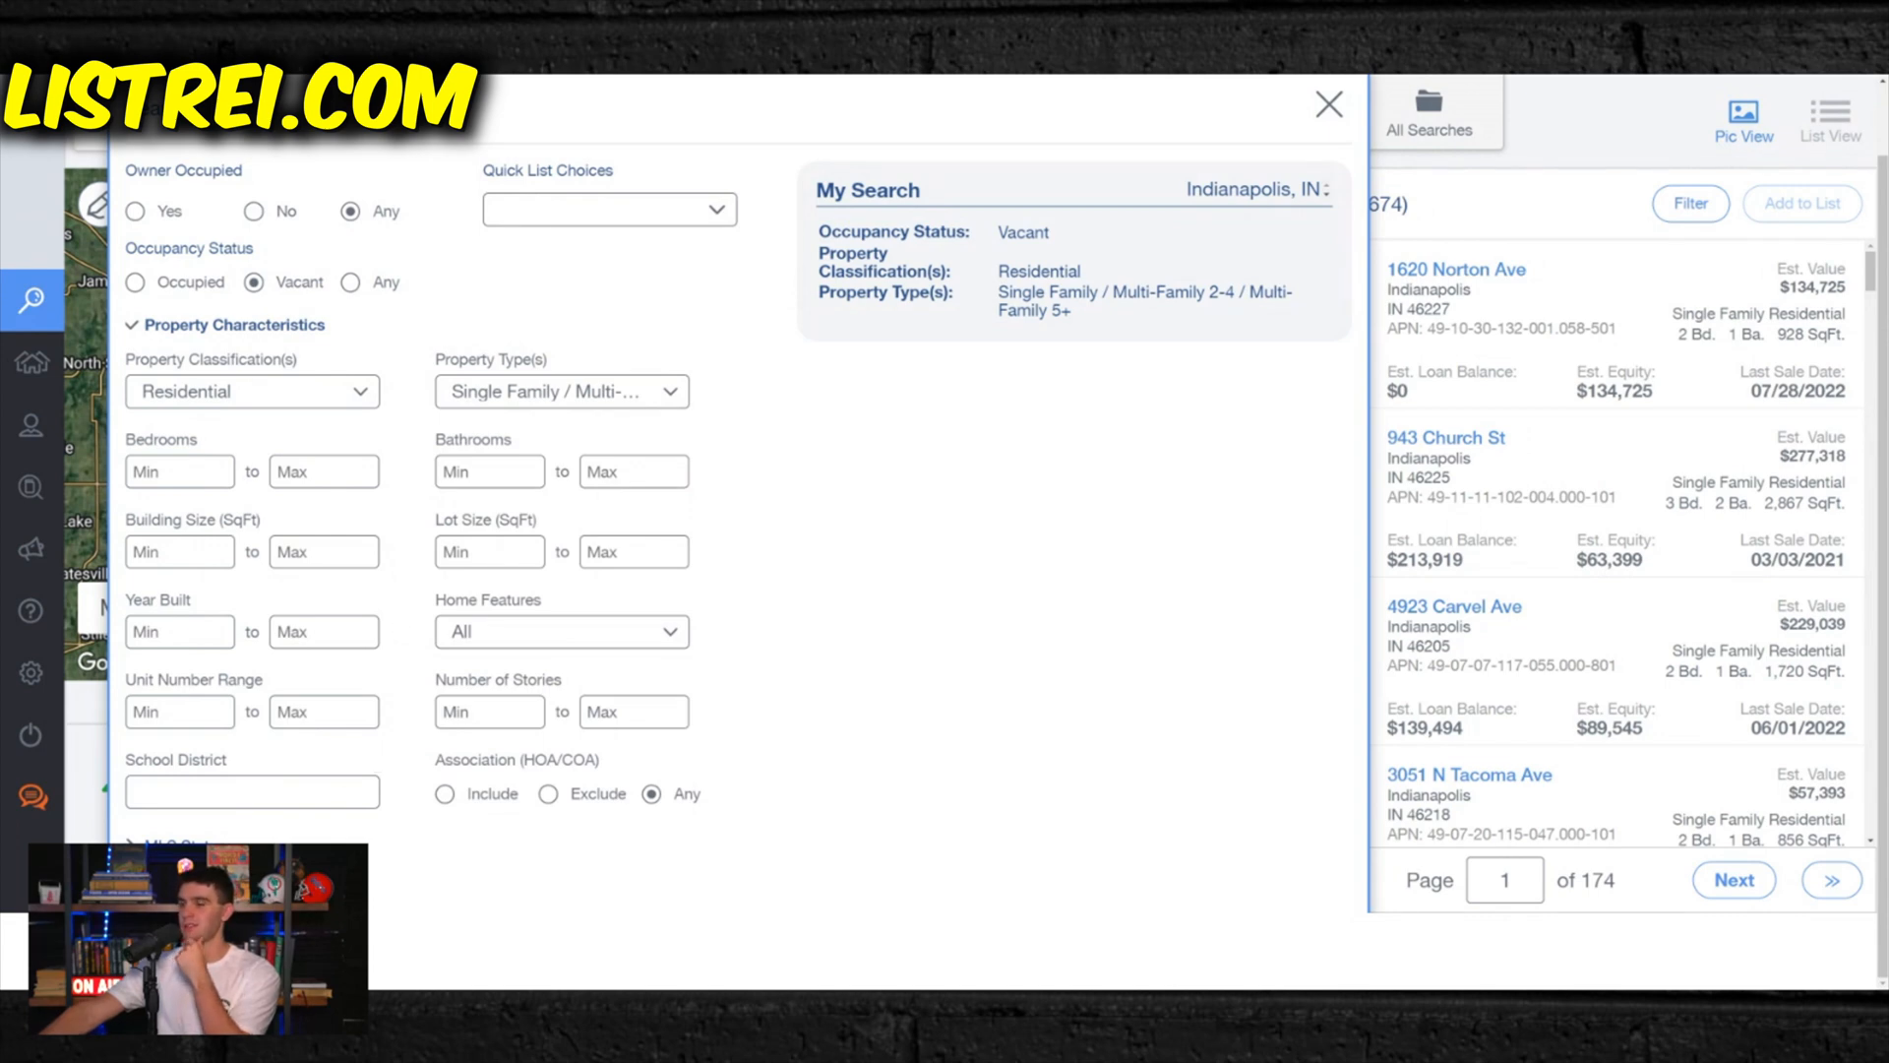
- Restrict the search to properties that are not on the market and have at least 3 years of ownership
{"action": "left_click", "coordinate": [172, 842]}
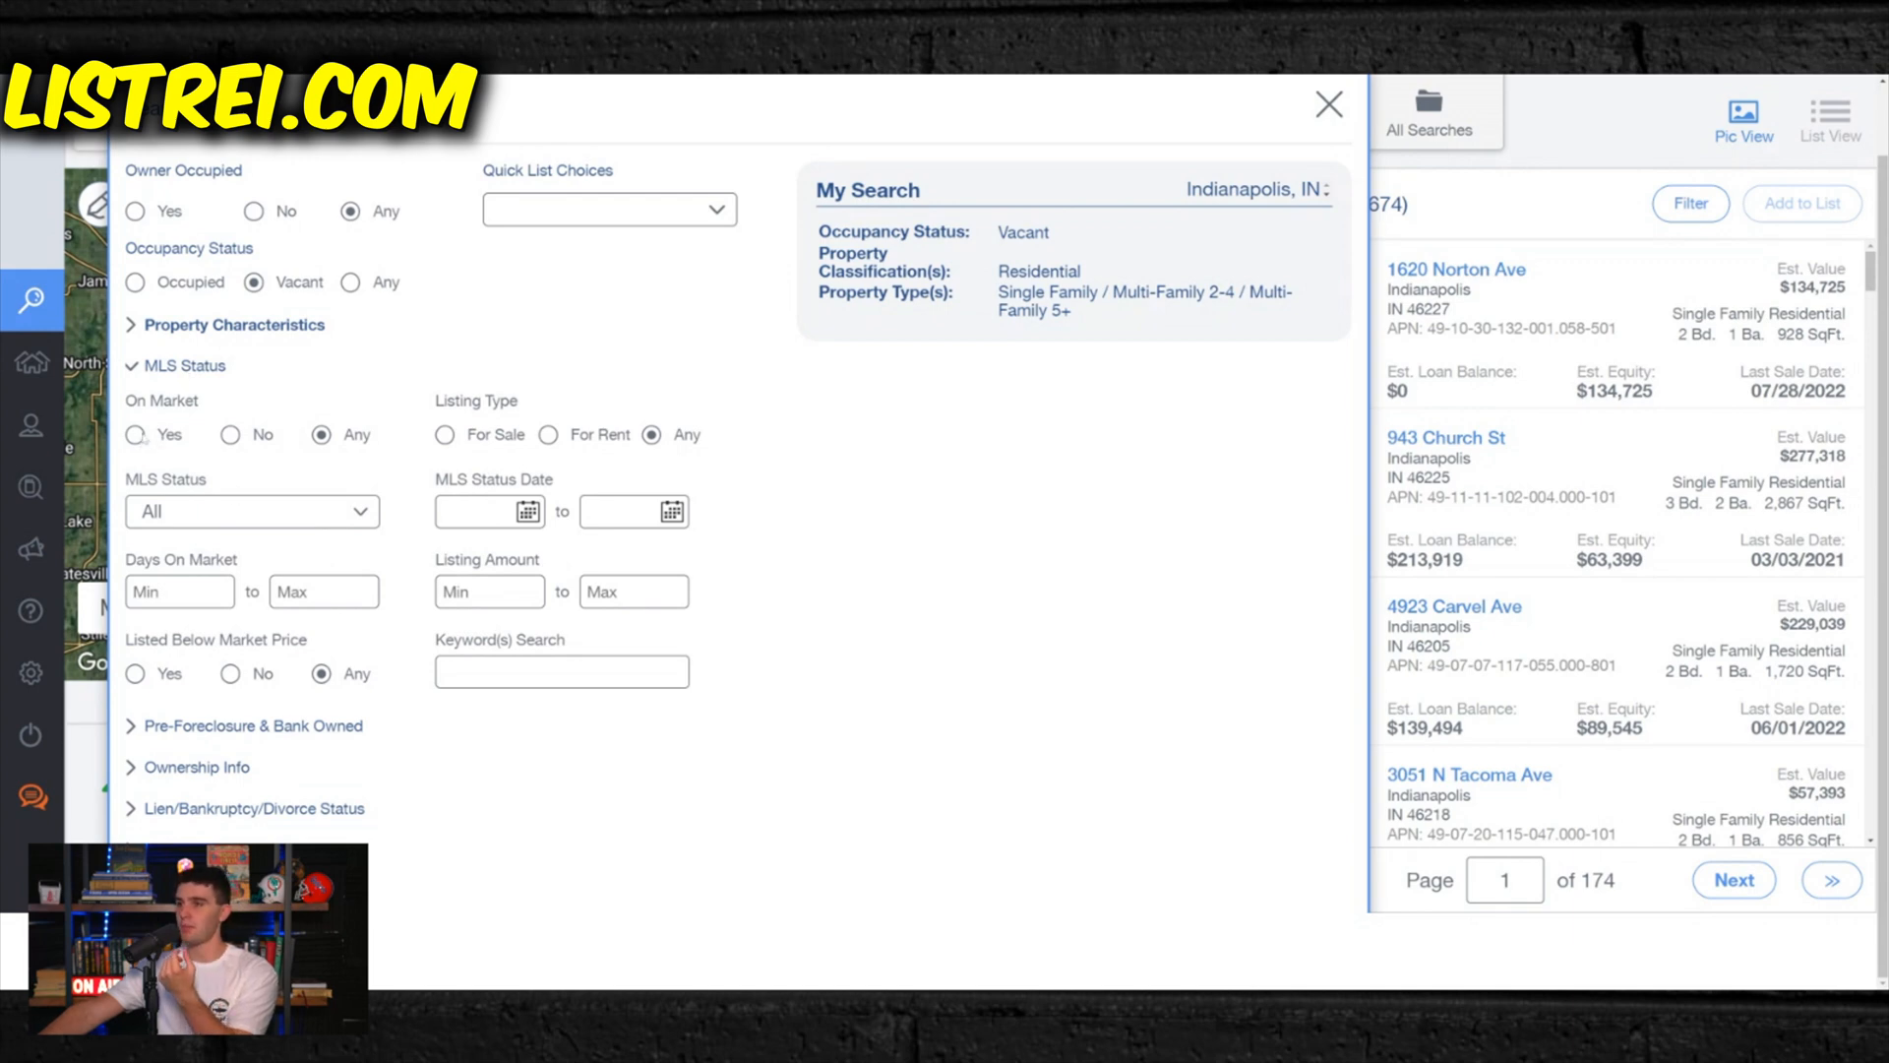
{"action": "left_click", "coordinate": [231, 435]}
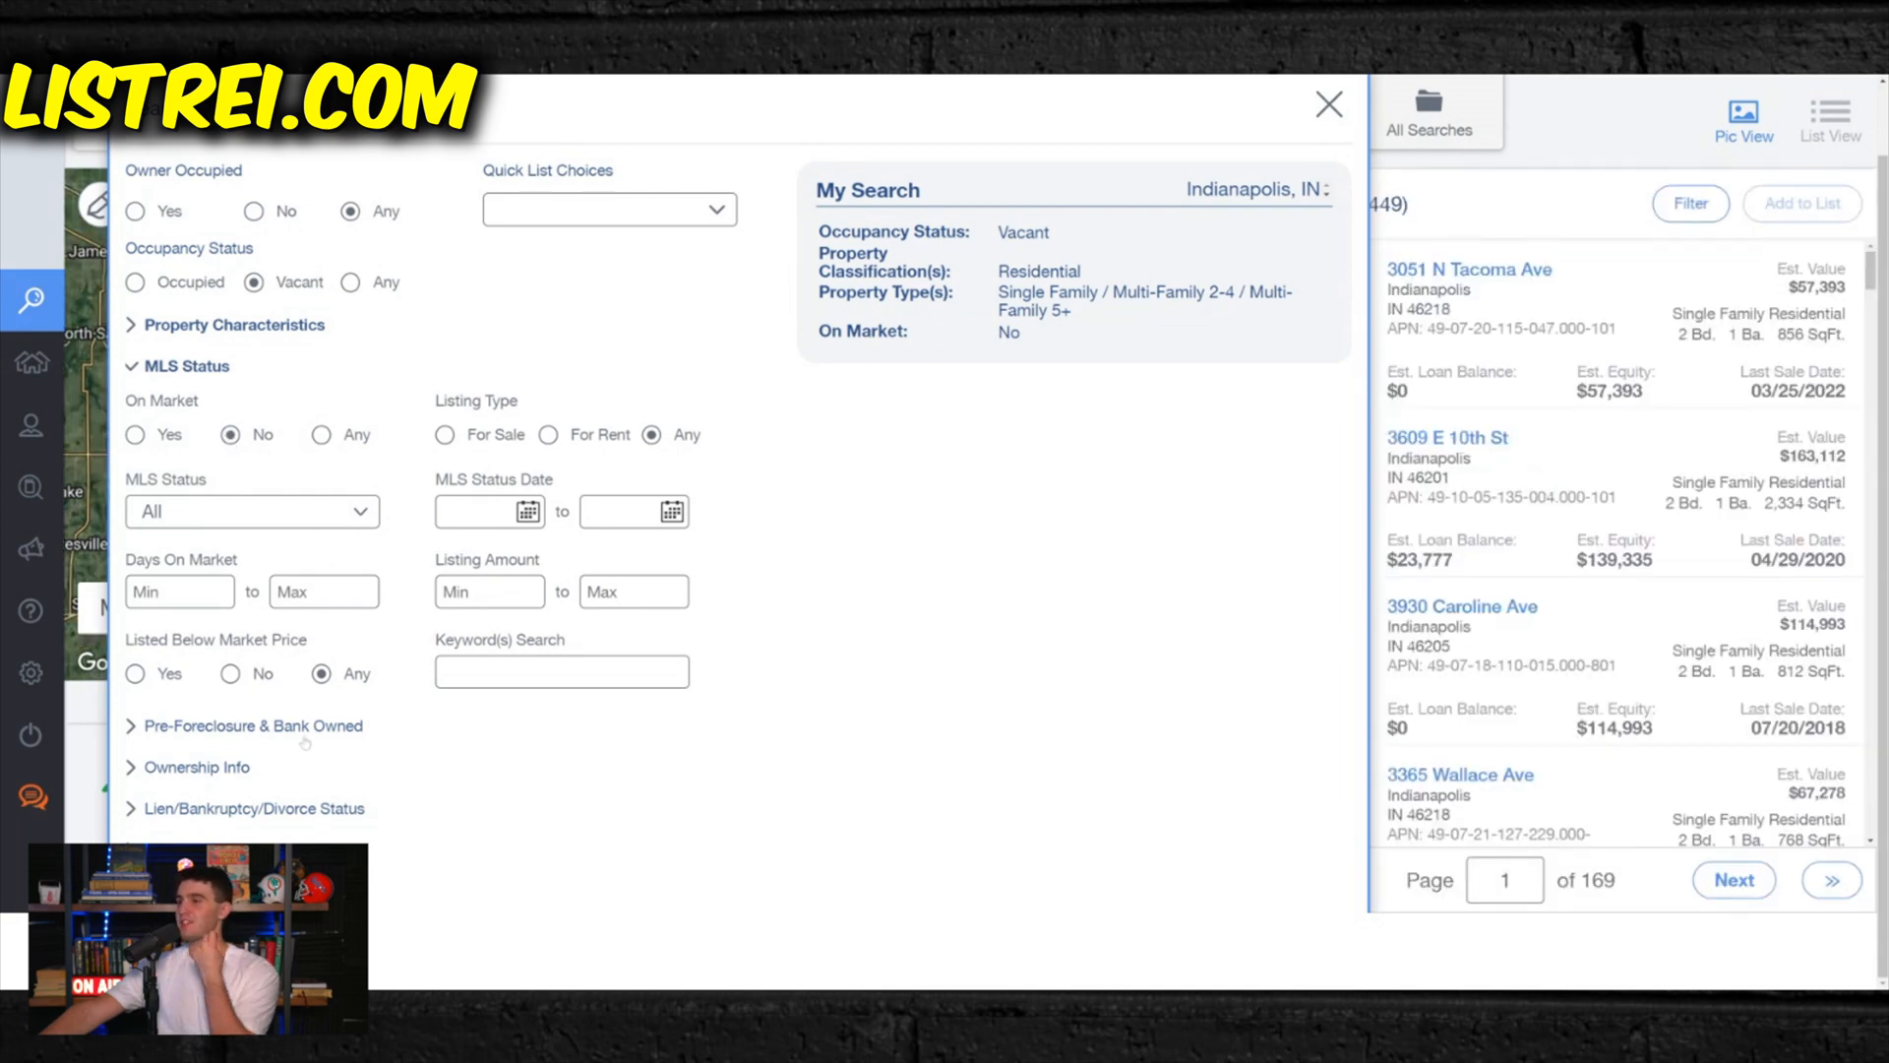
{"action": "left_click", "coordinate": [256, 729]}
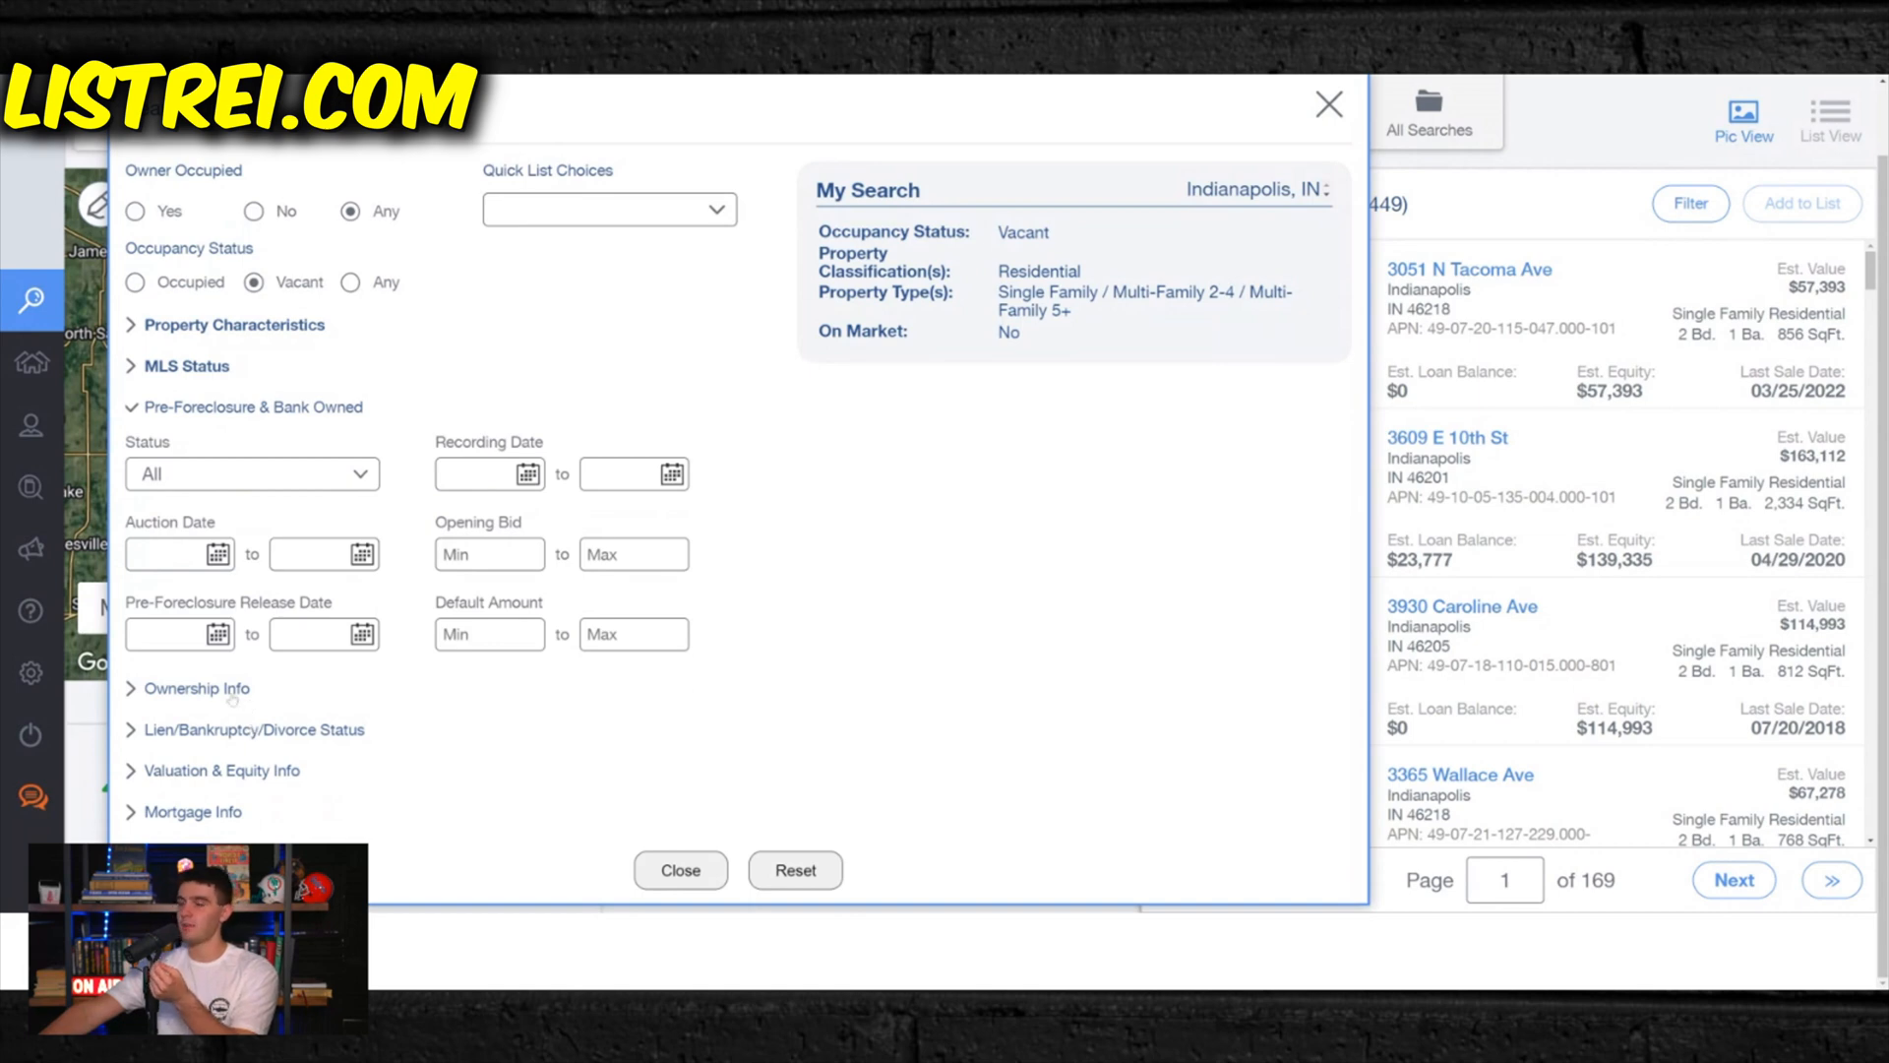
{"action": "left_click", "coordinate": [234, 691]}
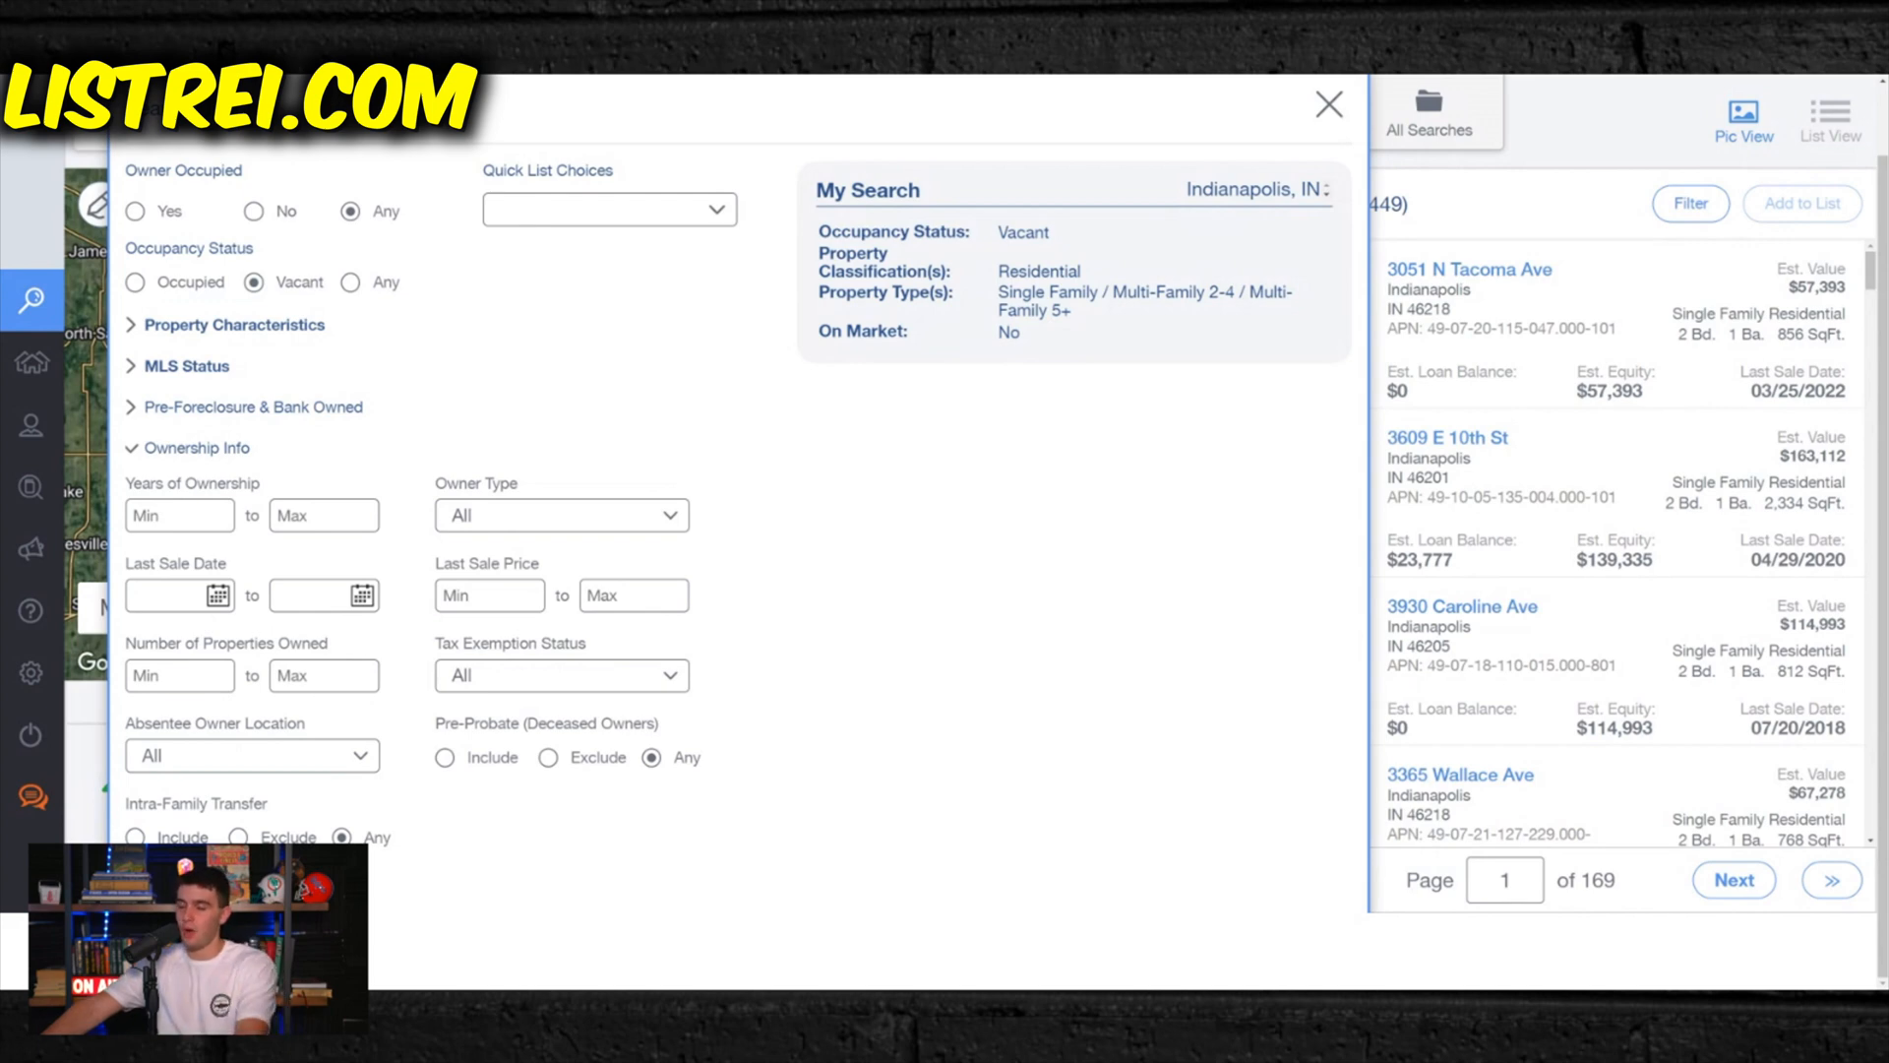
{"action": "type", "text": "3"}
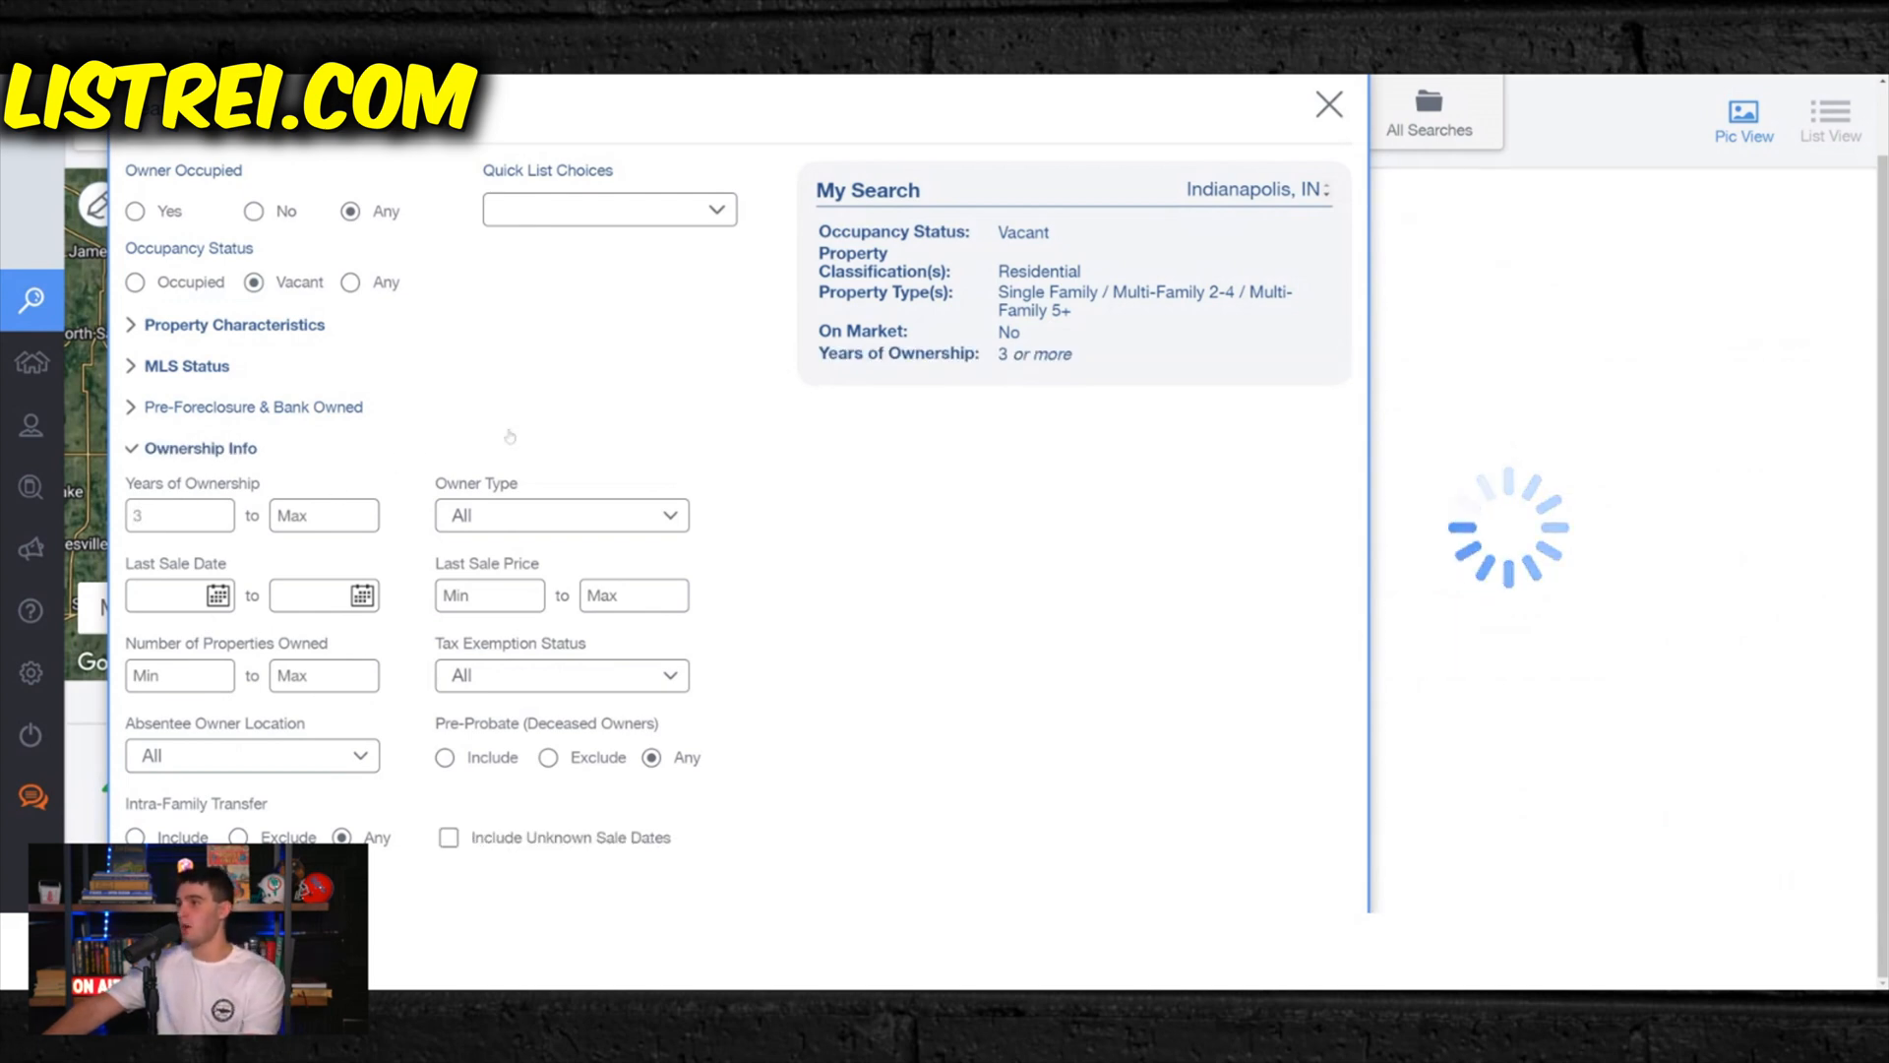
- Set the owner type to Individual, Mixed and Trust, and the maximum number of properties owned to 5
{"action": "left_click", "coordinate": [527, 524]}
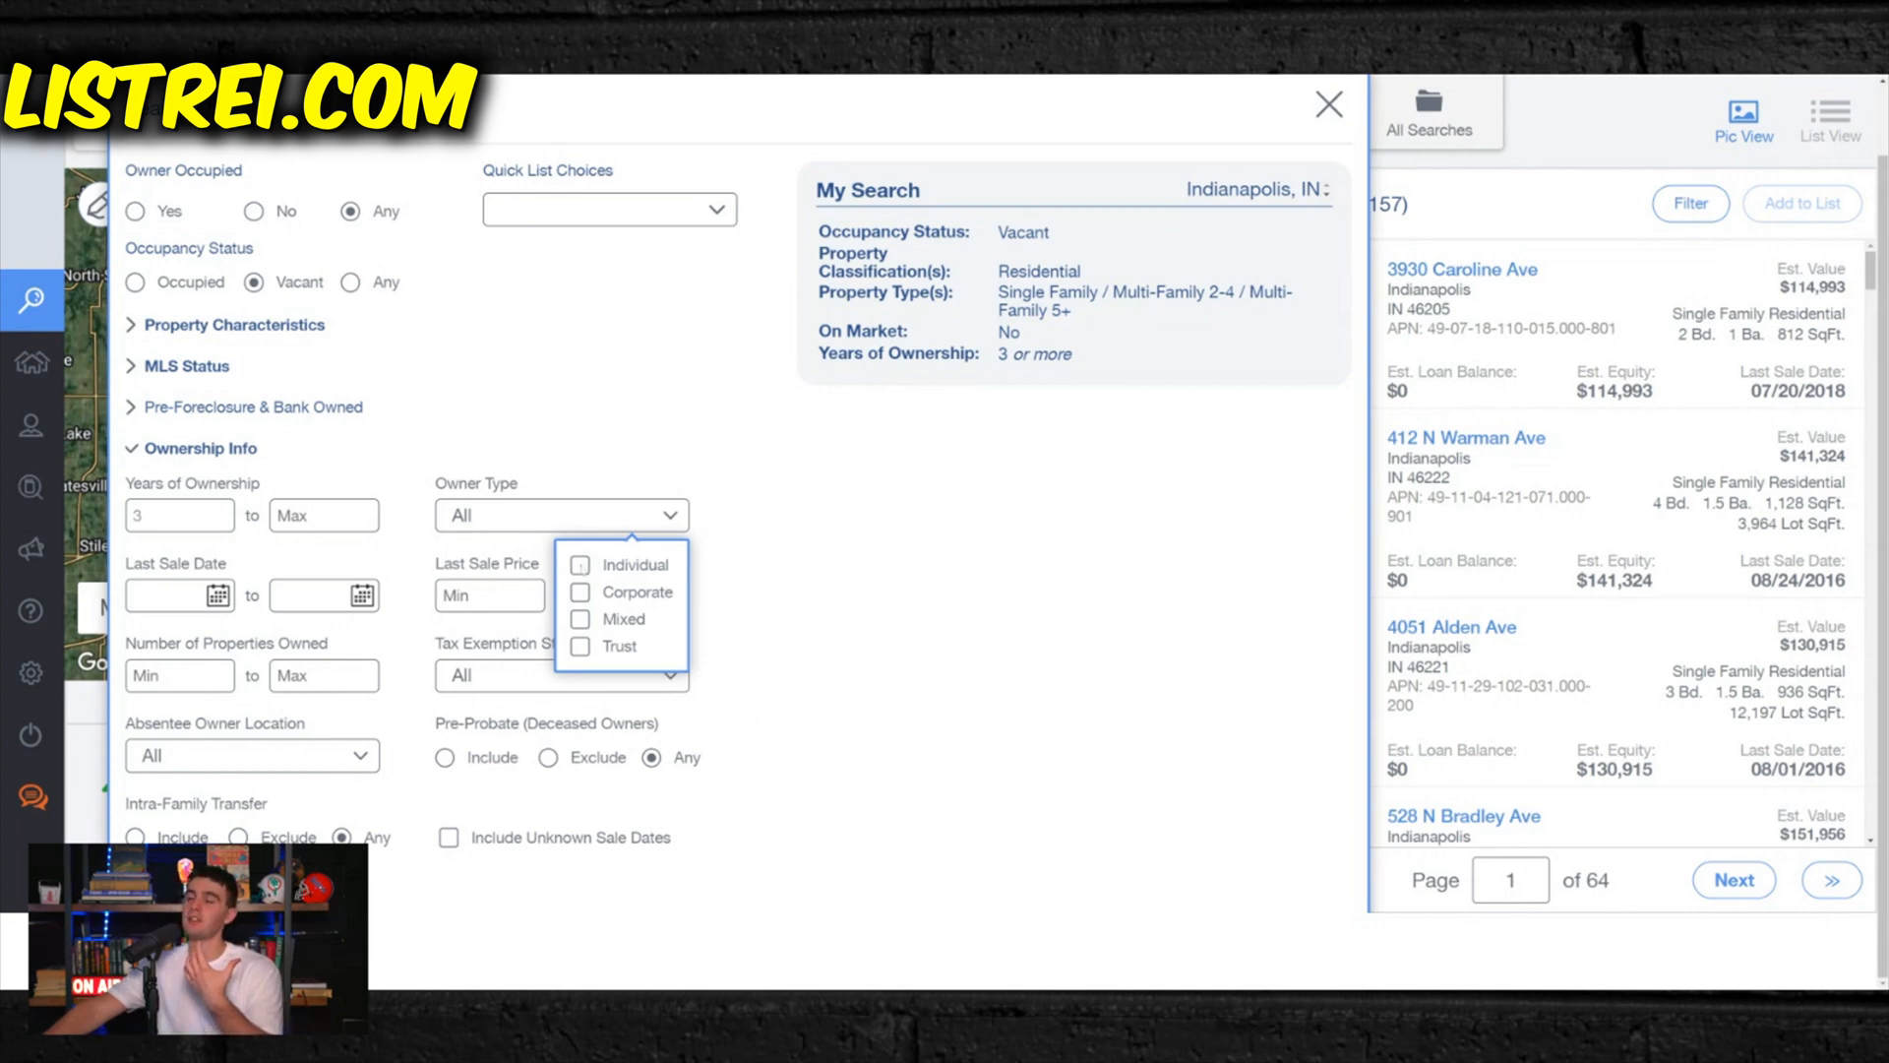
{"action": "left_click", "coordinate": [579, 565]}
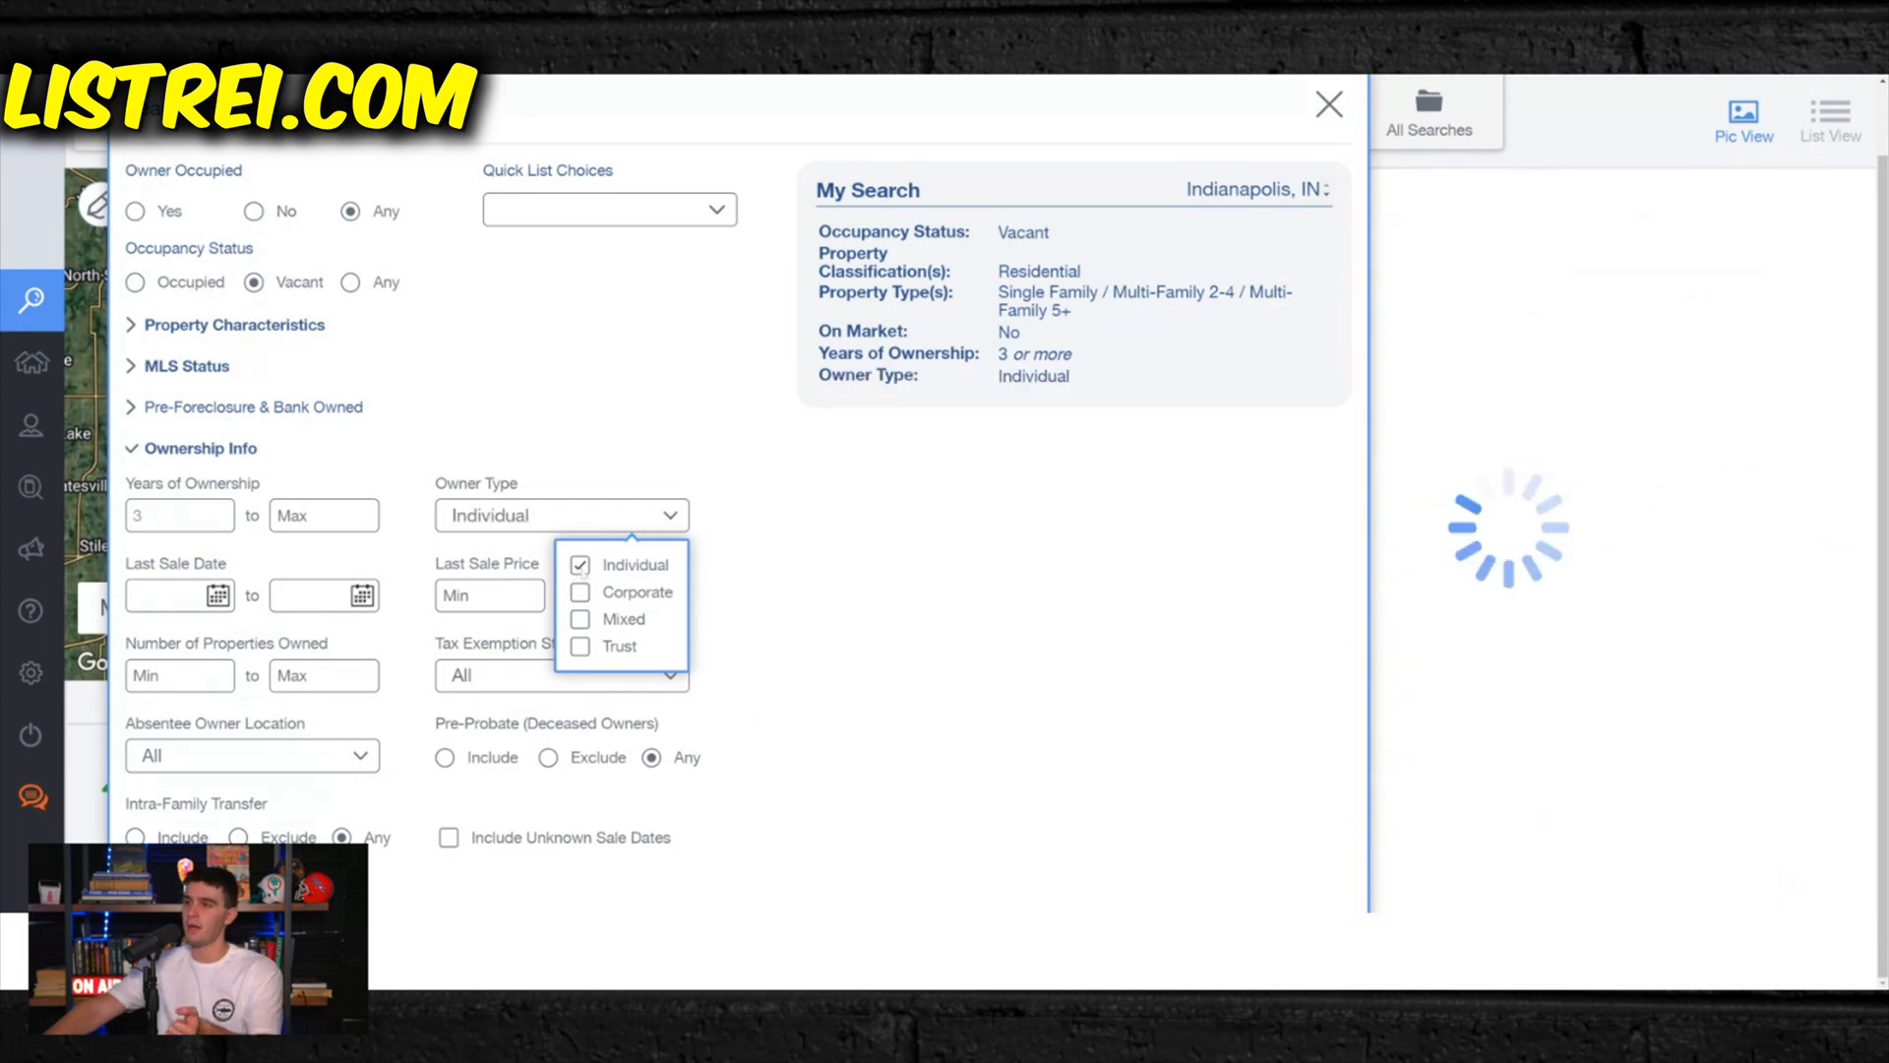
{"action": "left_click", "coordinate": [579, 619]}
{"action": "left_click", "coordinate": [580, 646]}
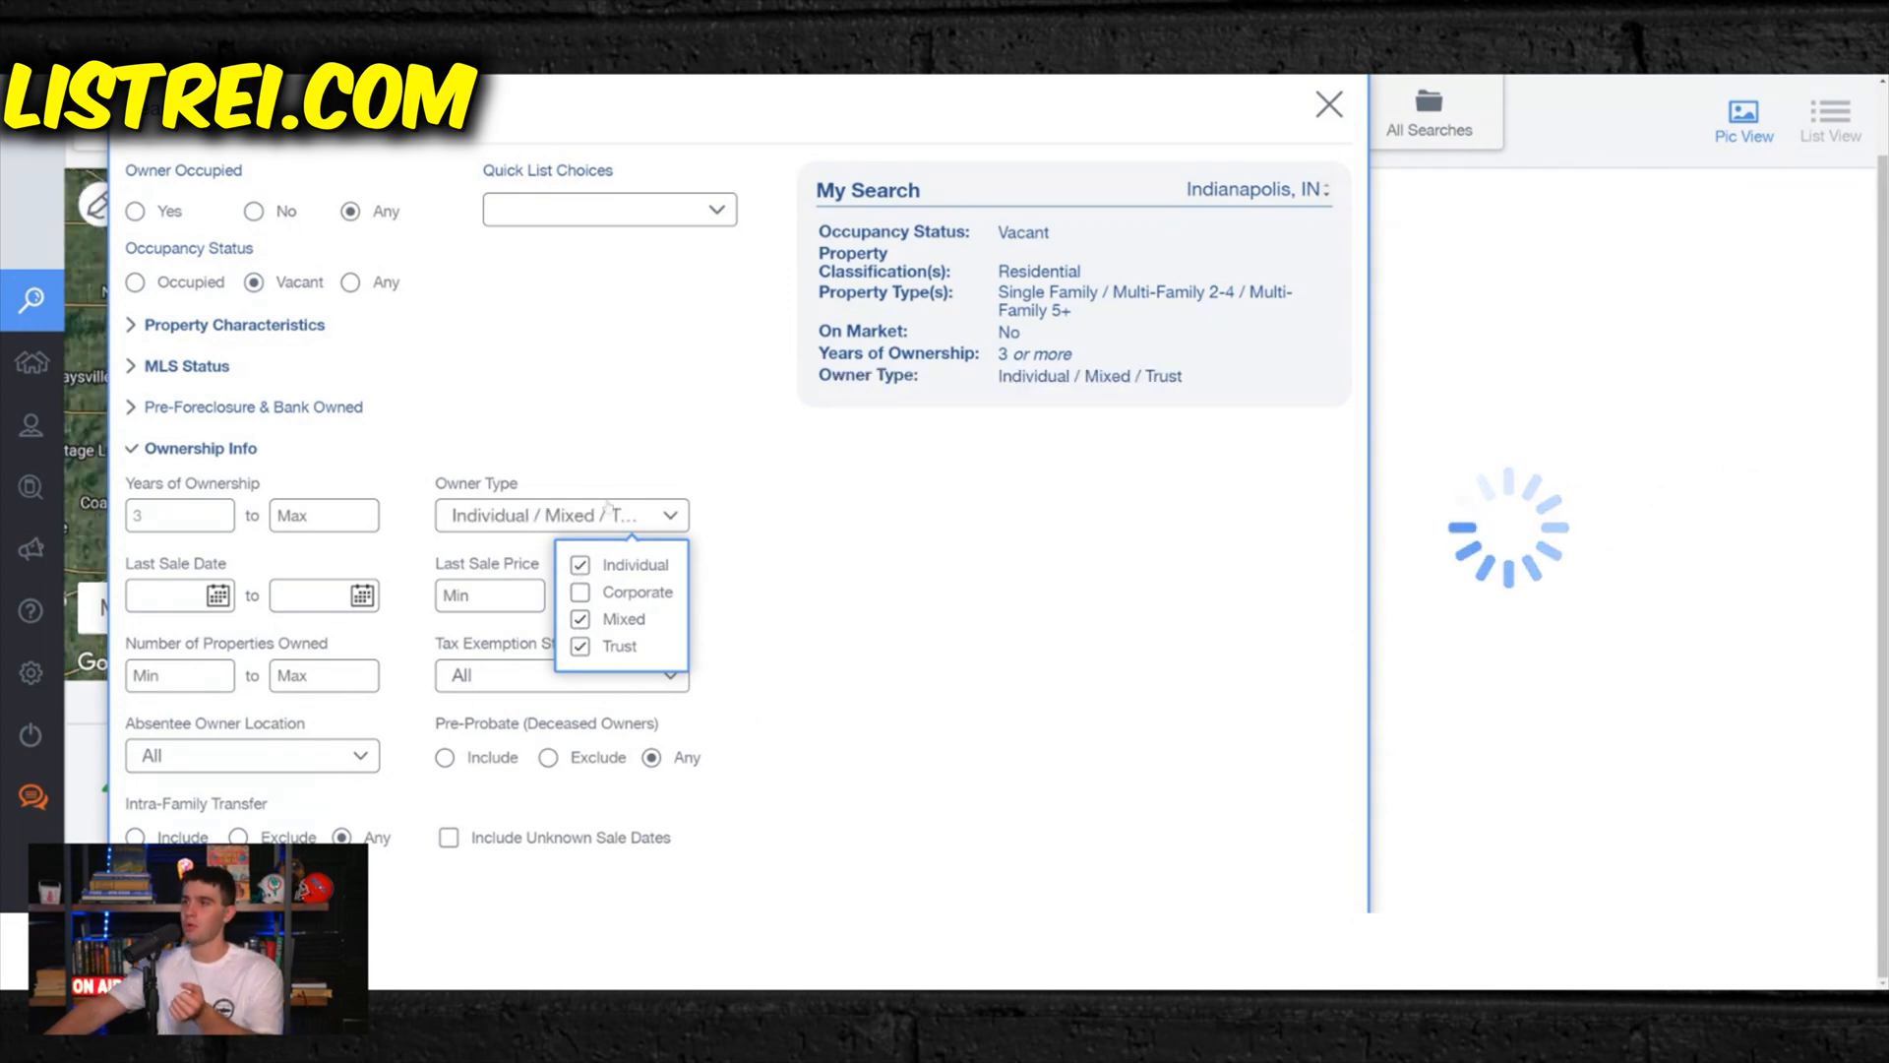
{"action": "left_click", "coordinate": [594, 442]}
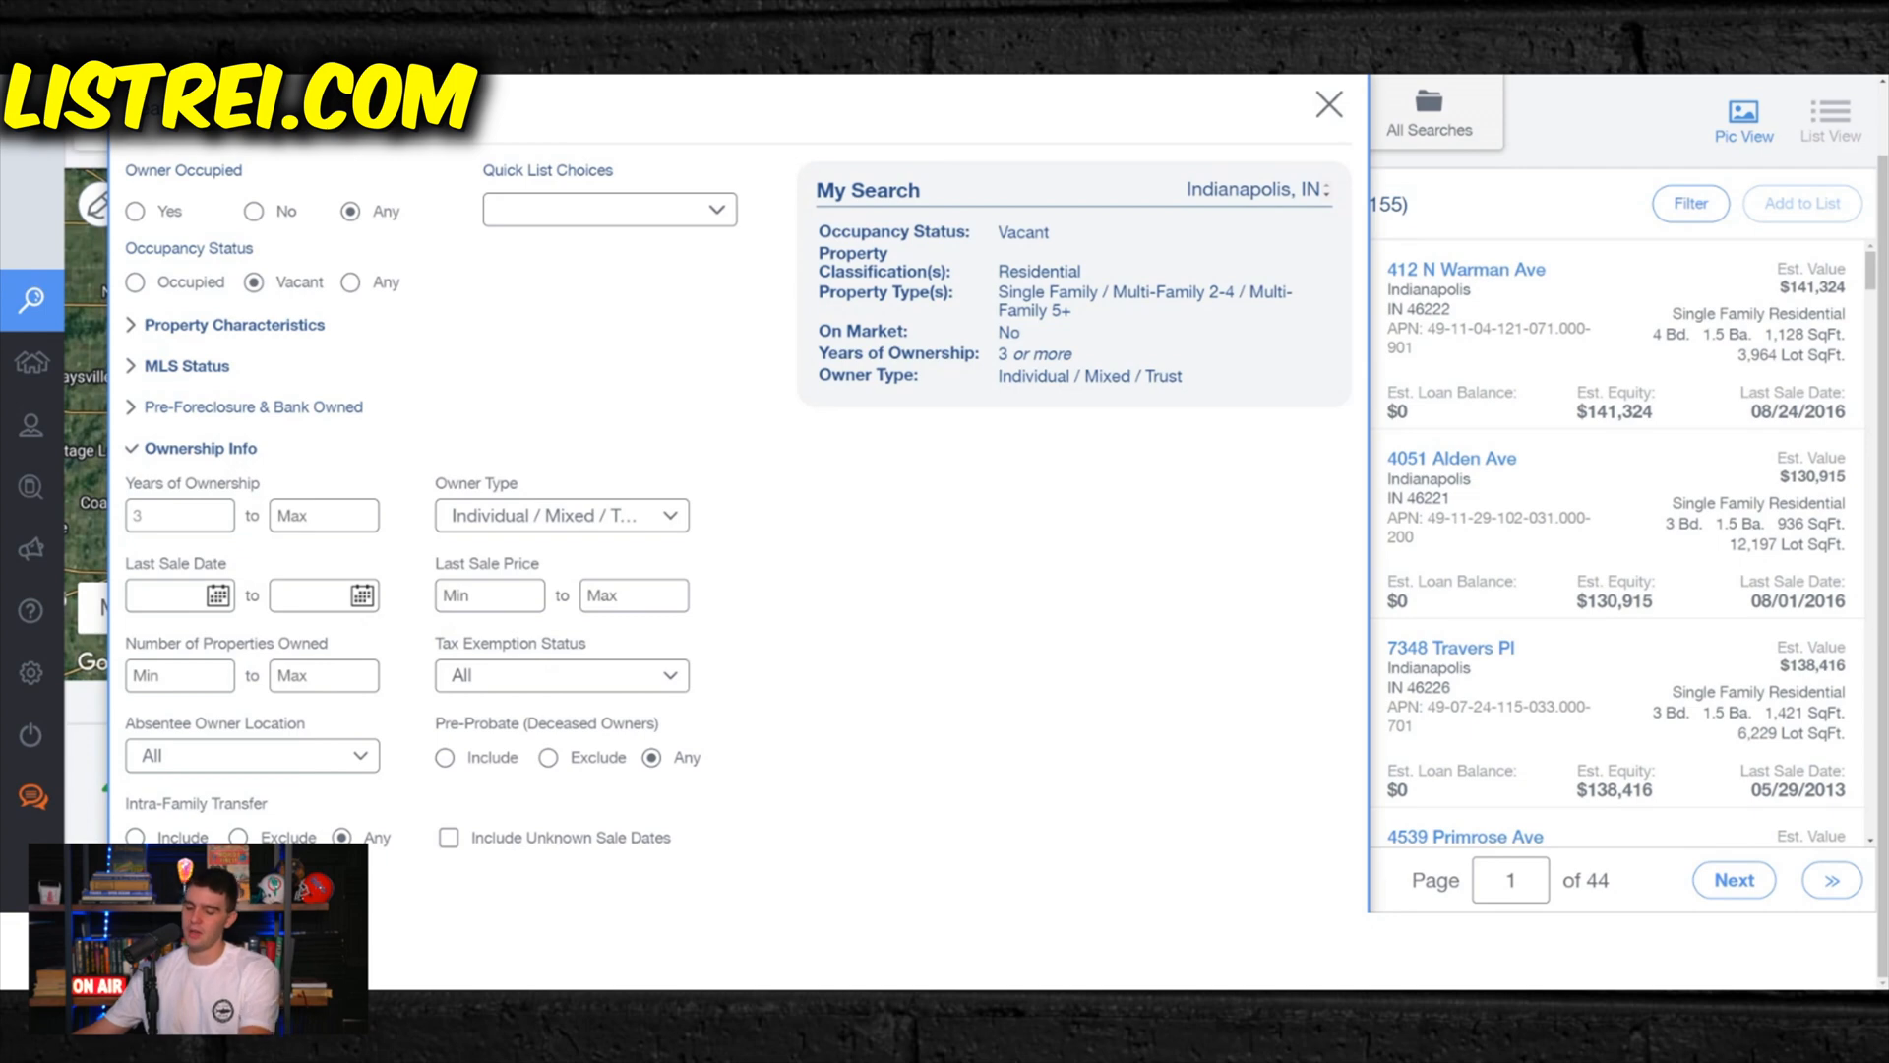
{"action": "type", "text": "5"}
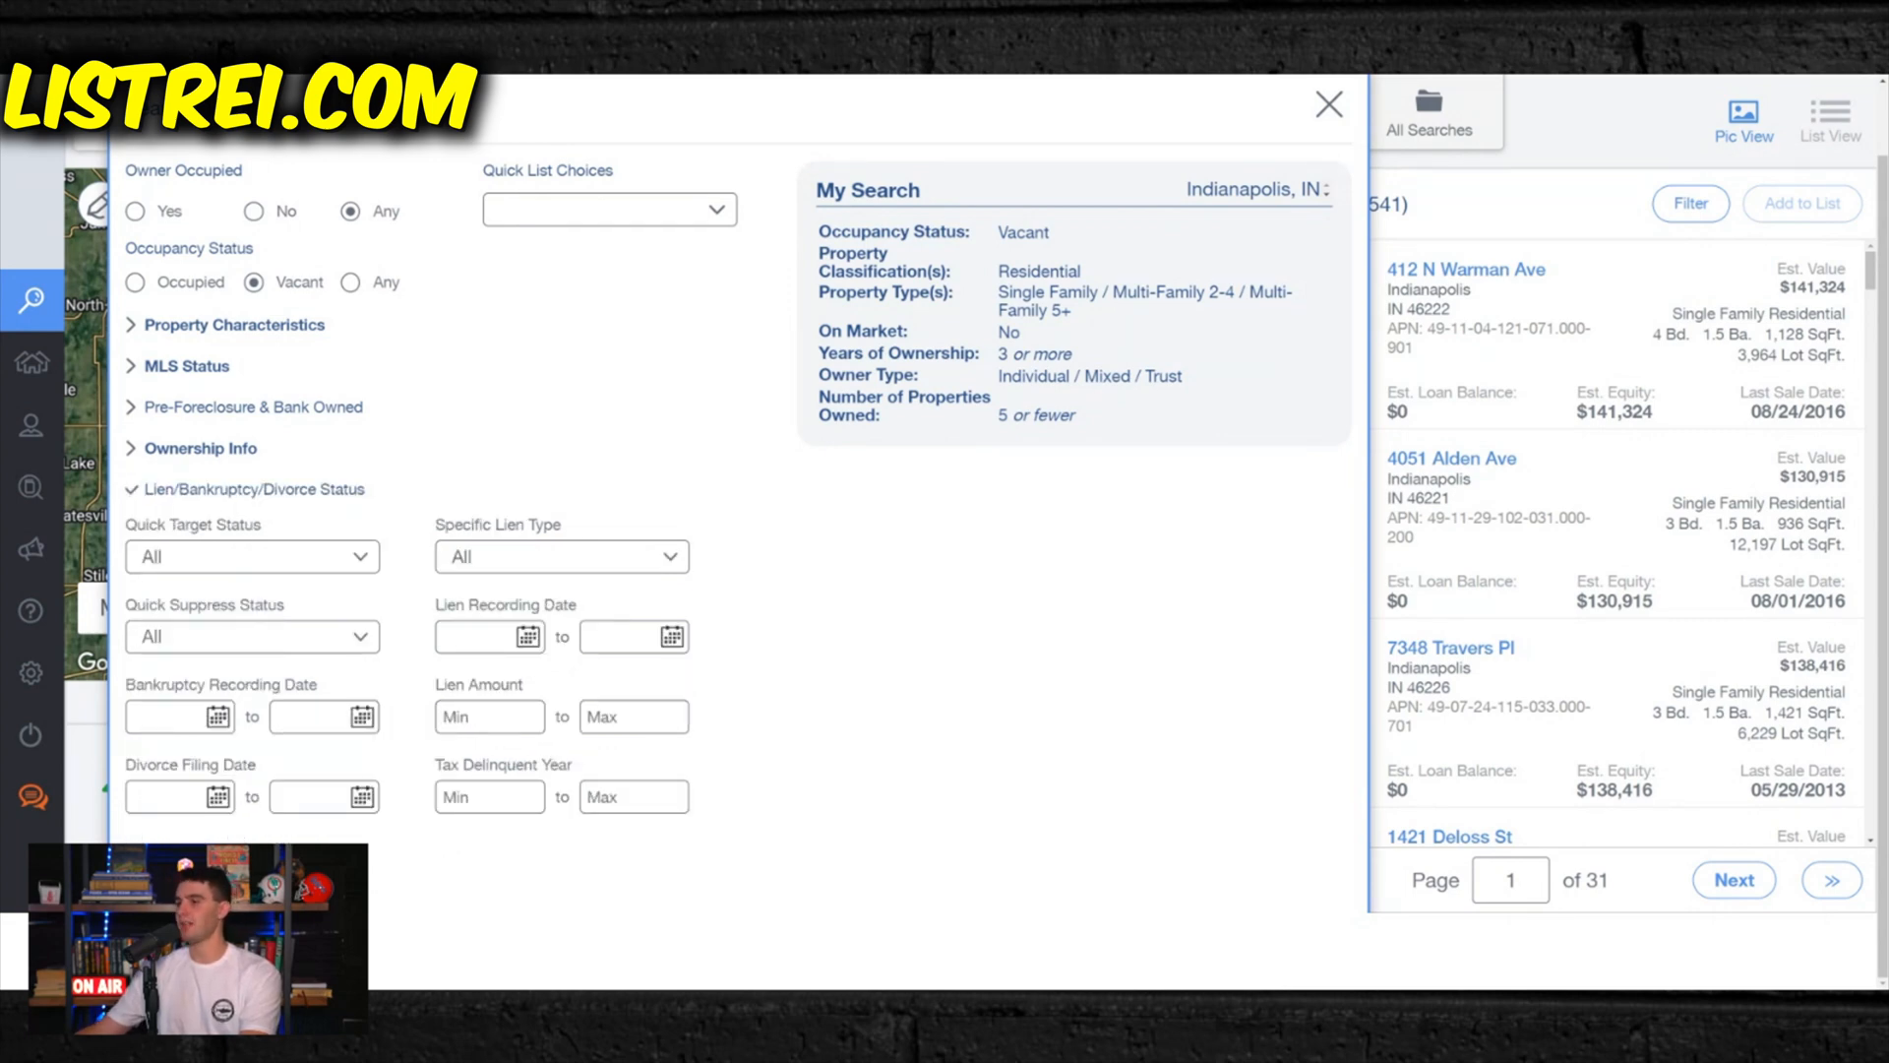
- Switch to Zillow's Indianapolis Home Values page and examine the typical home value and its one-year change
{"action": "left_click", "coordinate": [461, 853]}
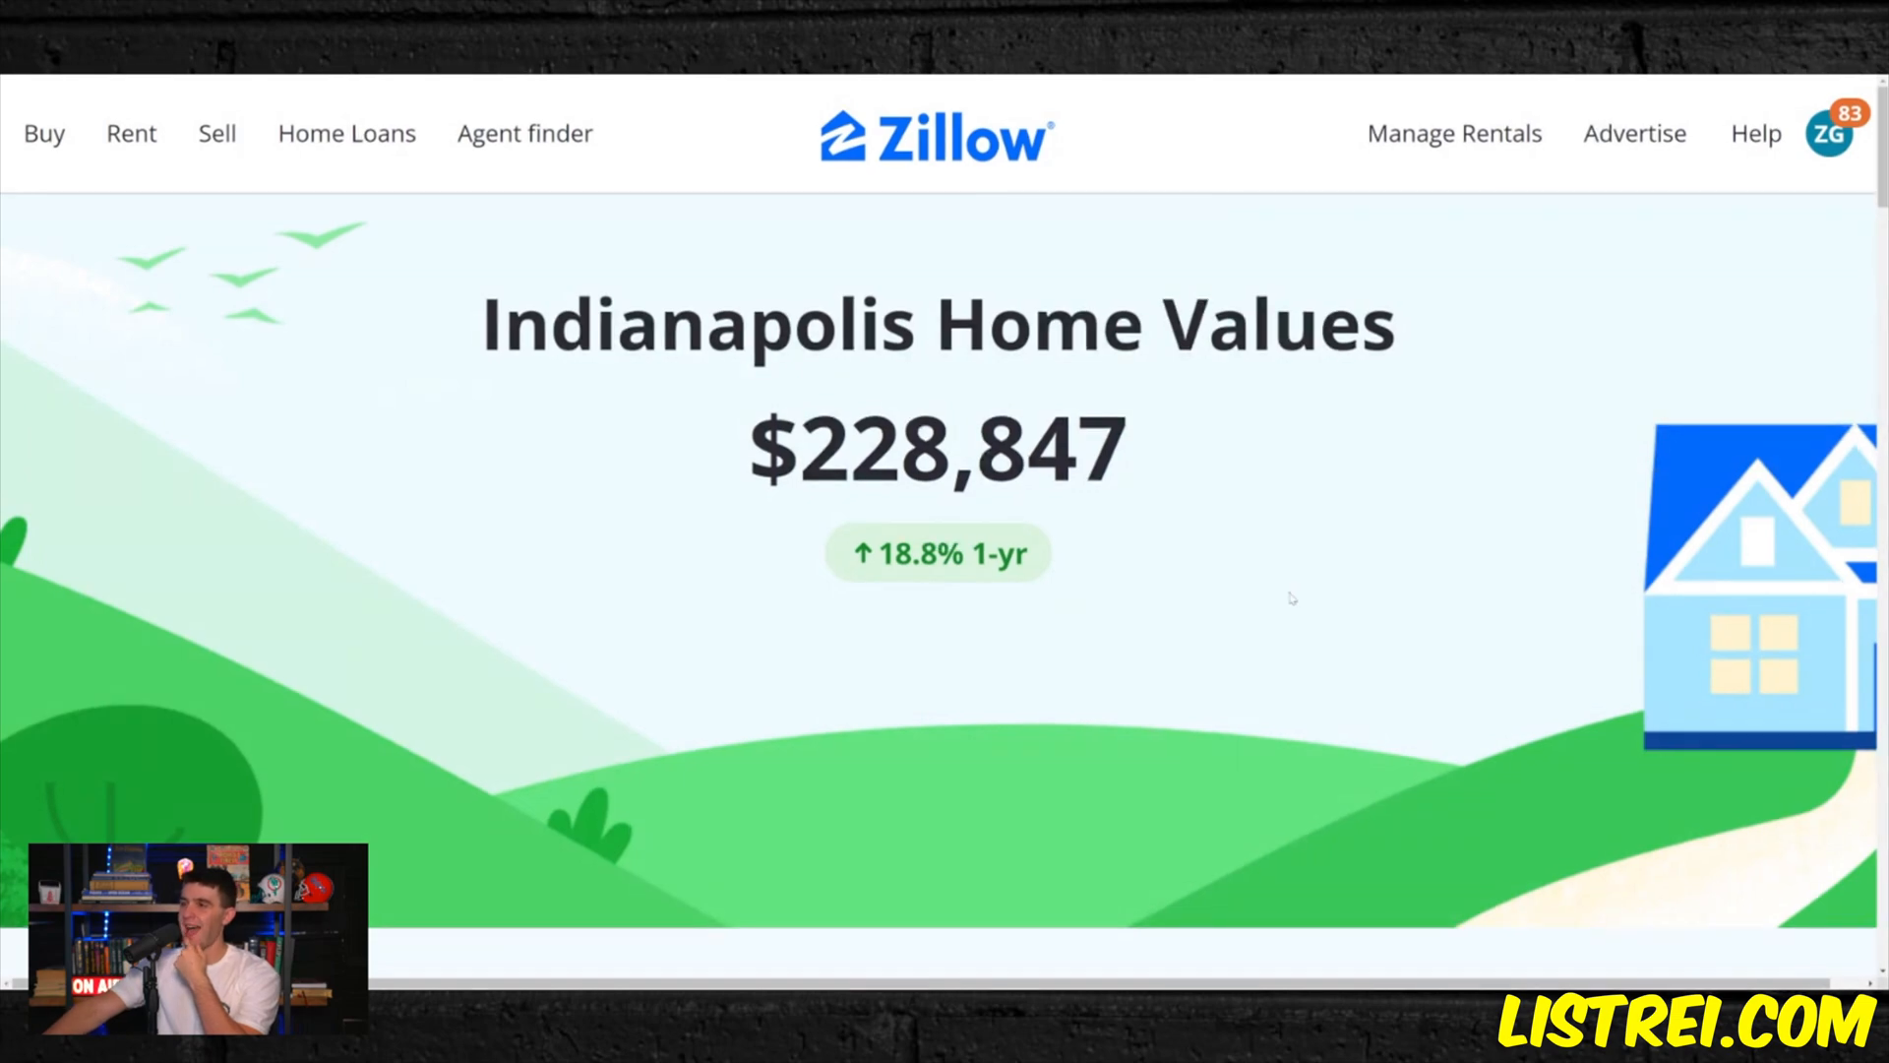
{"action": "scroll", "coordinate": [1292, 599], "scroll_direction": "down", "scroll_amount": 10}
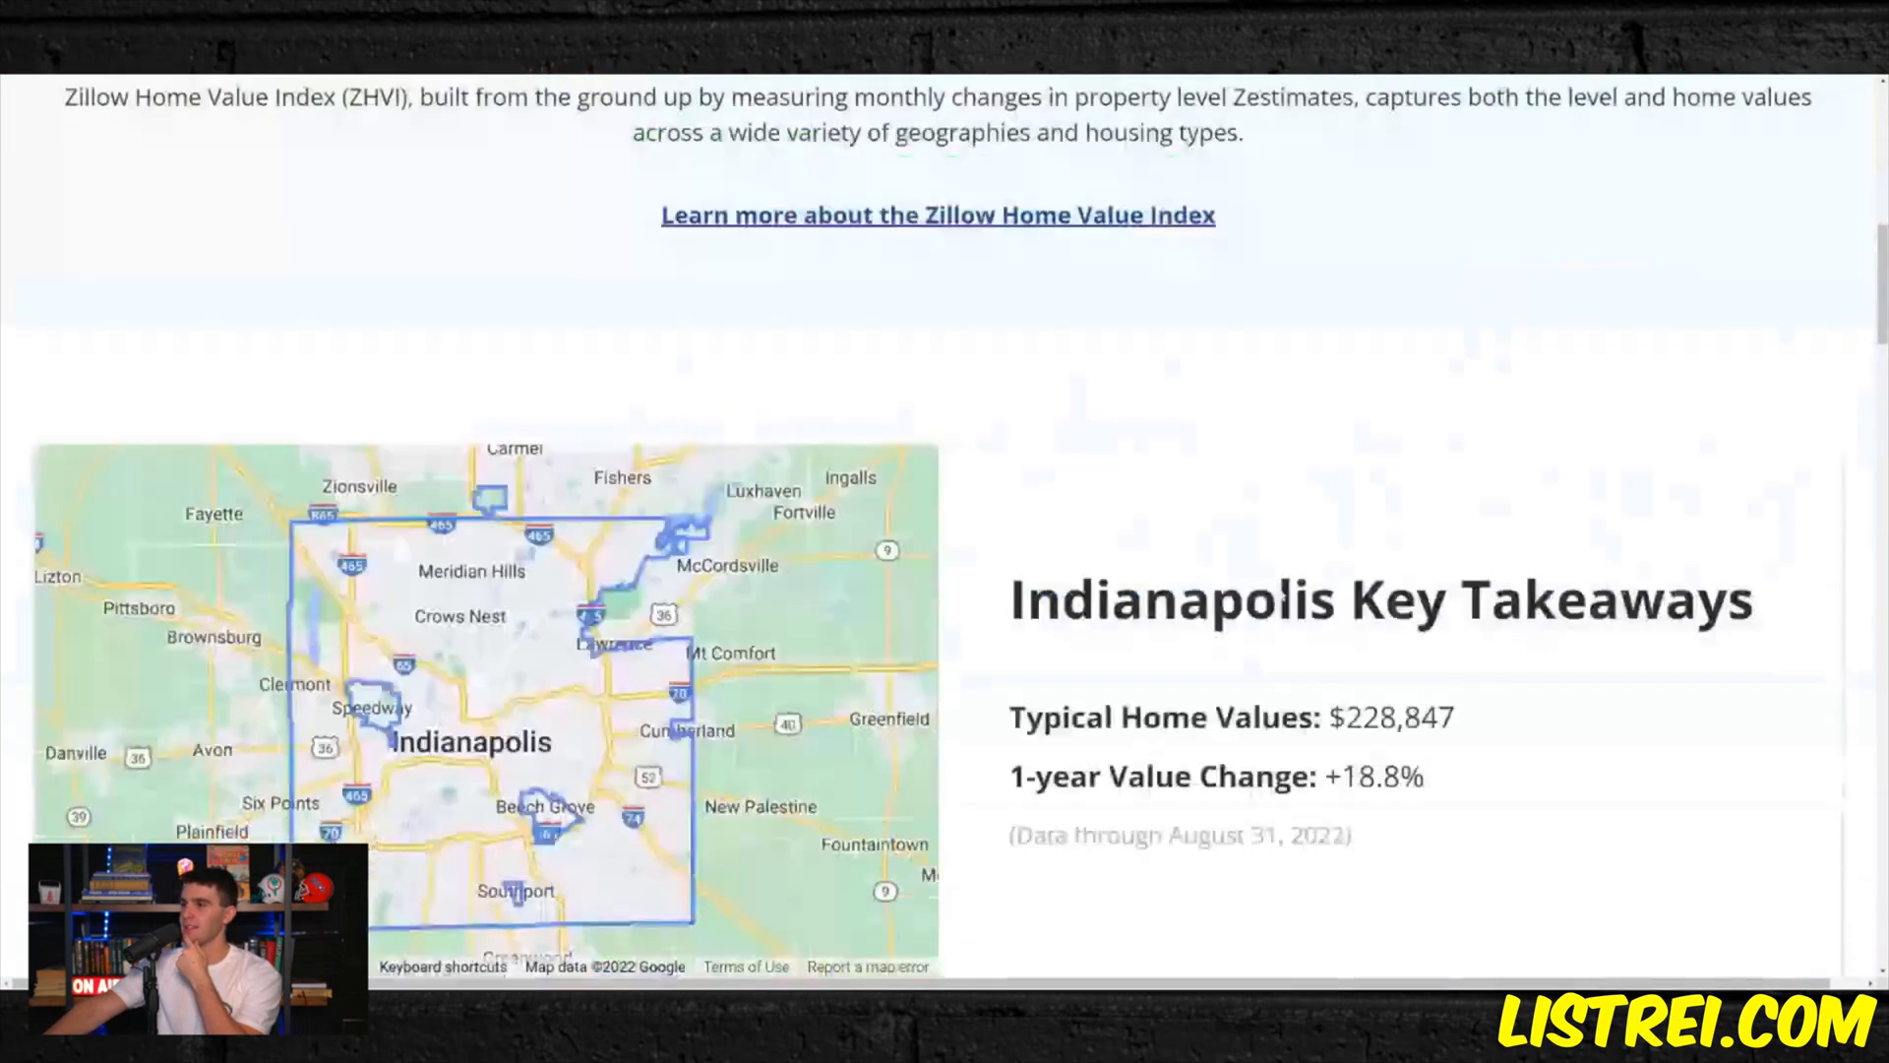
{"action": "scroll", "coordinate": [1279, 584], "scroll_direction": "down", "scroll_amount": 1}
{"action": "scroll", "coordinate": [1253, 450], "scroll_direction": "down", "scroll_amount": 6}
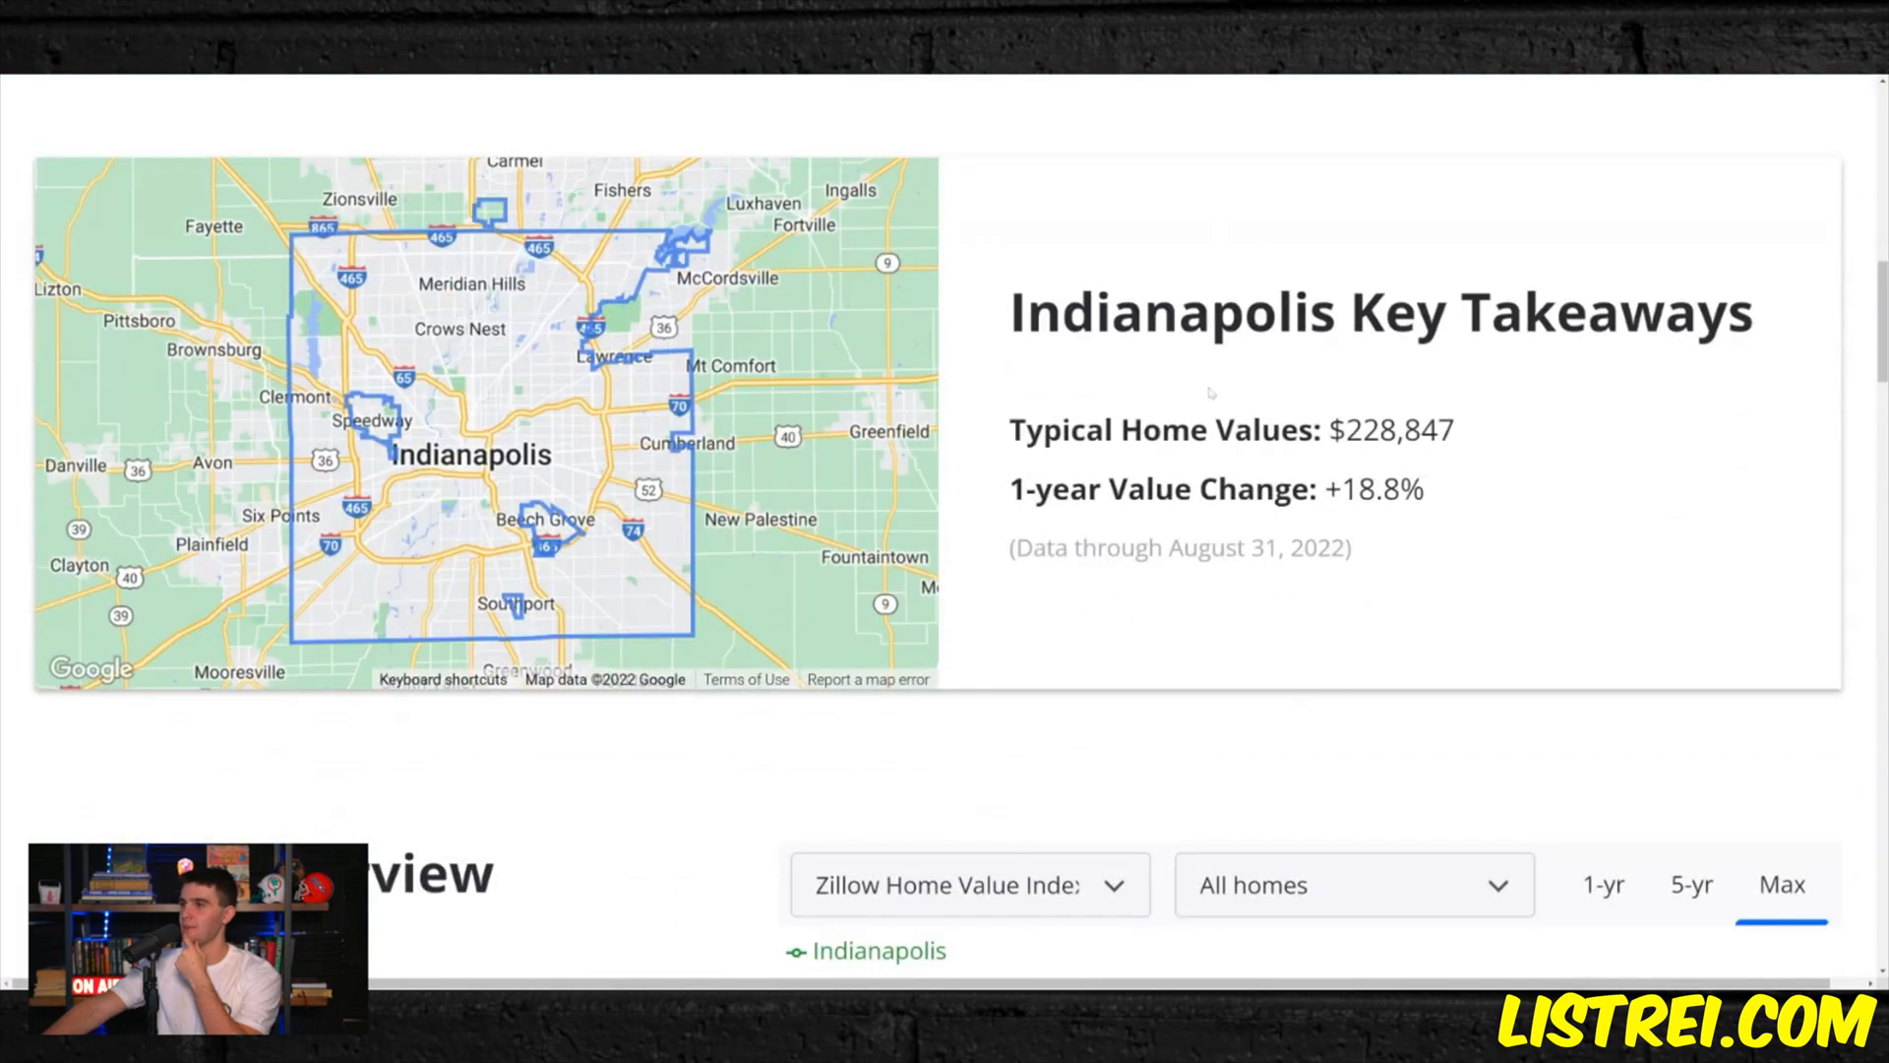
{"action": "left_click", "coordinate": [1255, 470]}
{"action": "scroll", "coordinate": [1353, 271], "scroll_direction": "up", "scroll_amount": 12}
{"action": "scroll", "coordinate": [1370, 354], "scroll_direction": "down", "scroll_amount": 10}
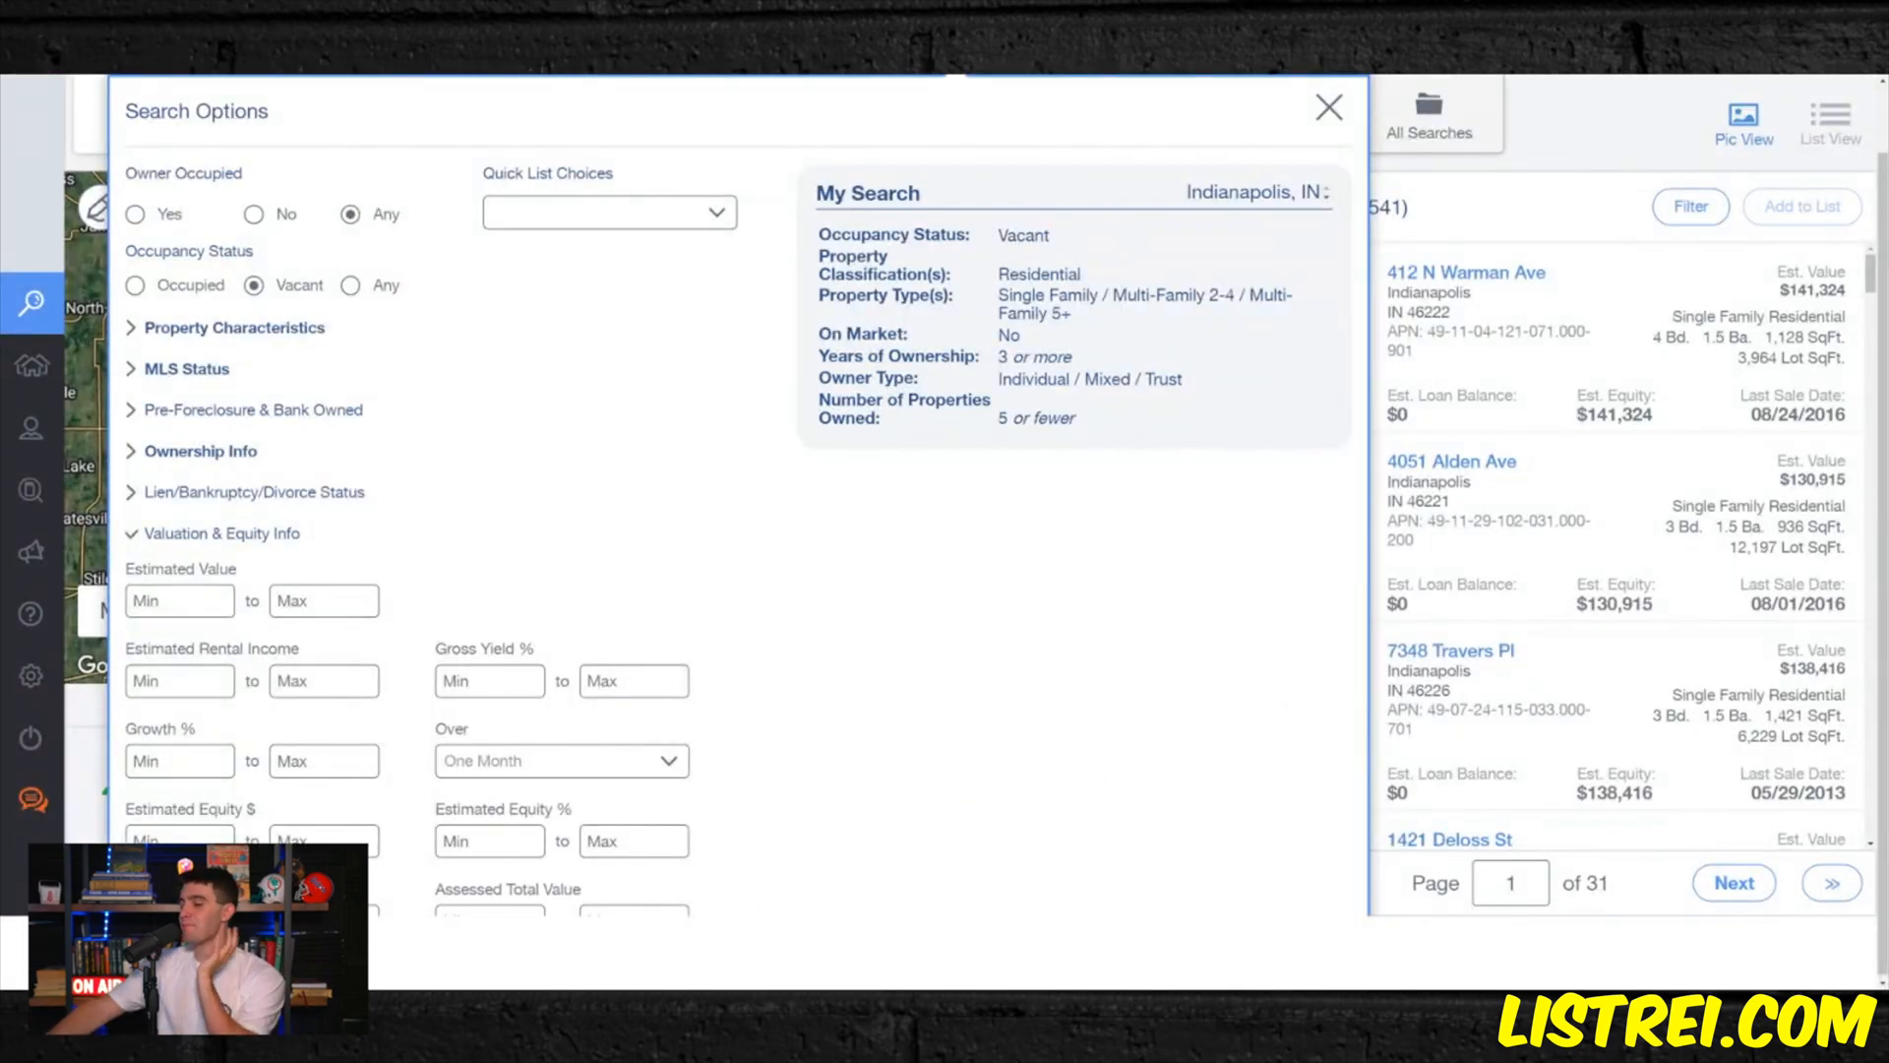
- Set the maximum estimated value to 300,000 and the minimum estimated equity to 50%
{"action": "type", "text": "3000000"}
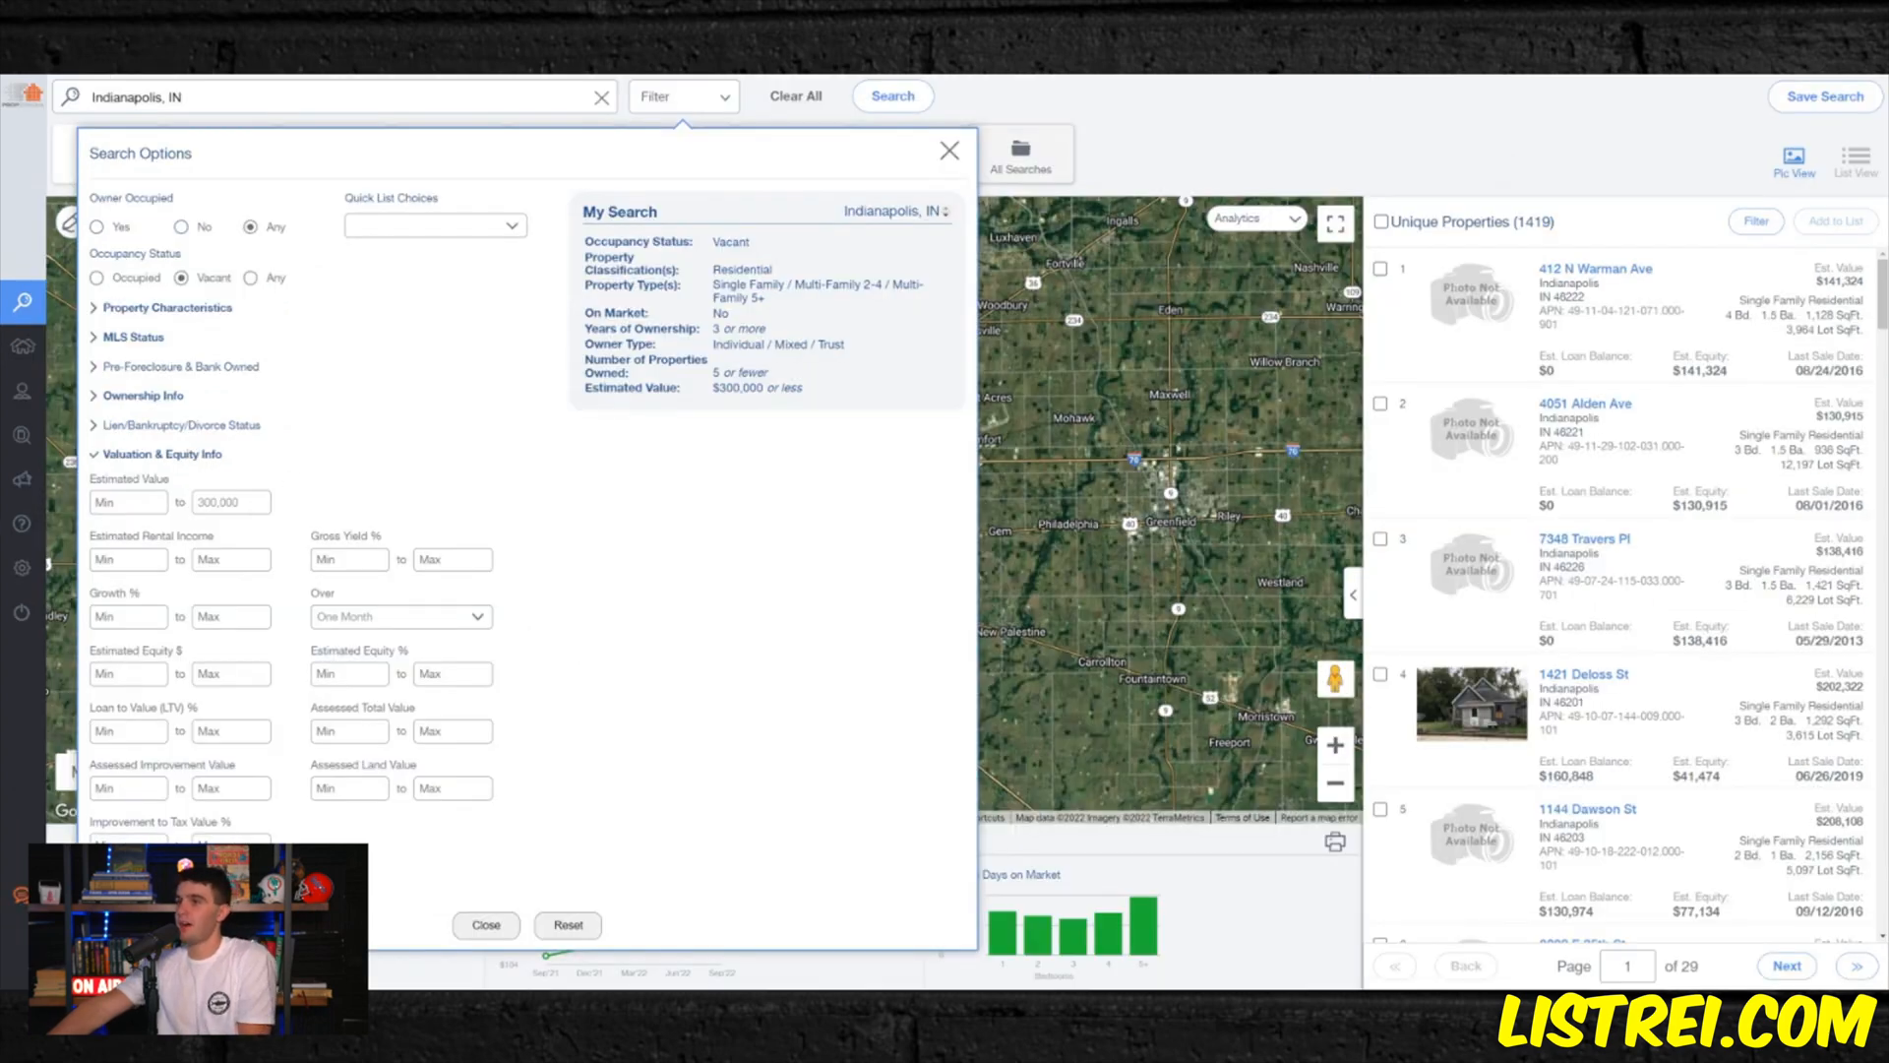
{"action": "double_click", "coordinate": [219, 503]}
{"action": "type", "text": "30"}
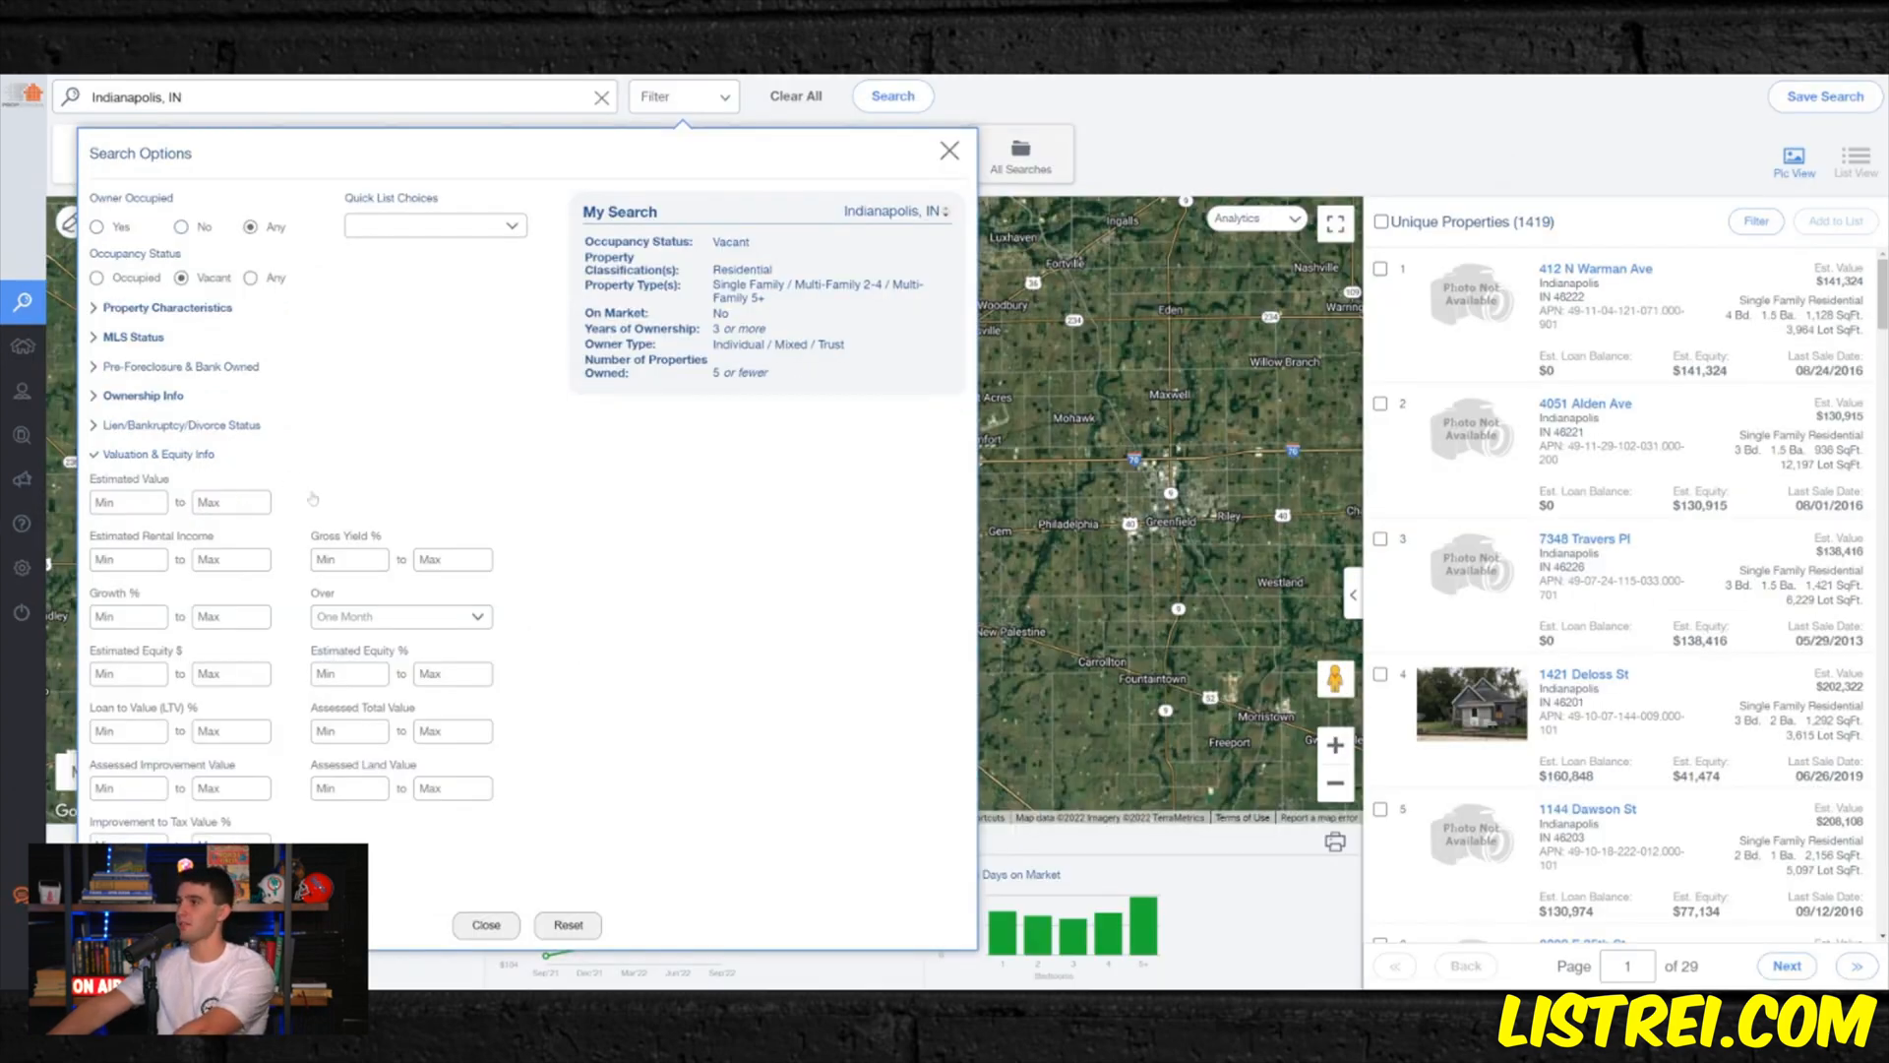
{"action": "type", "text": "0,000"}
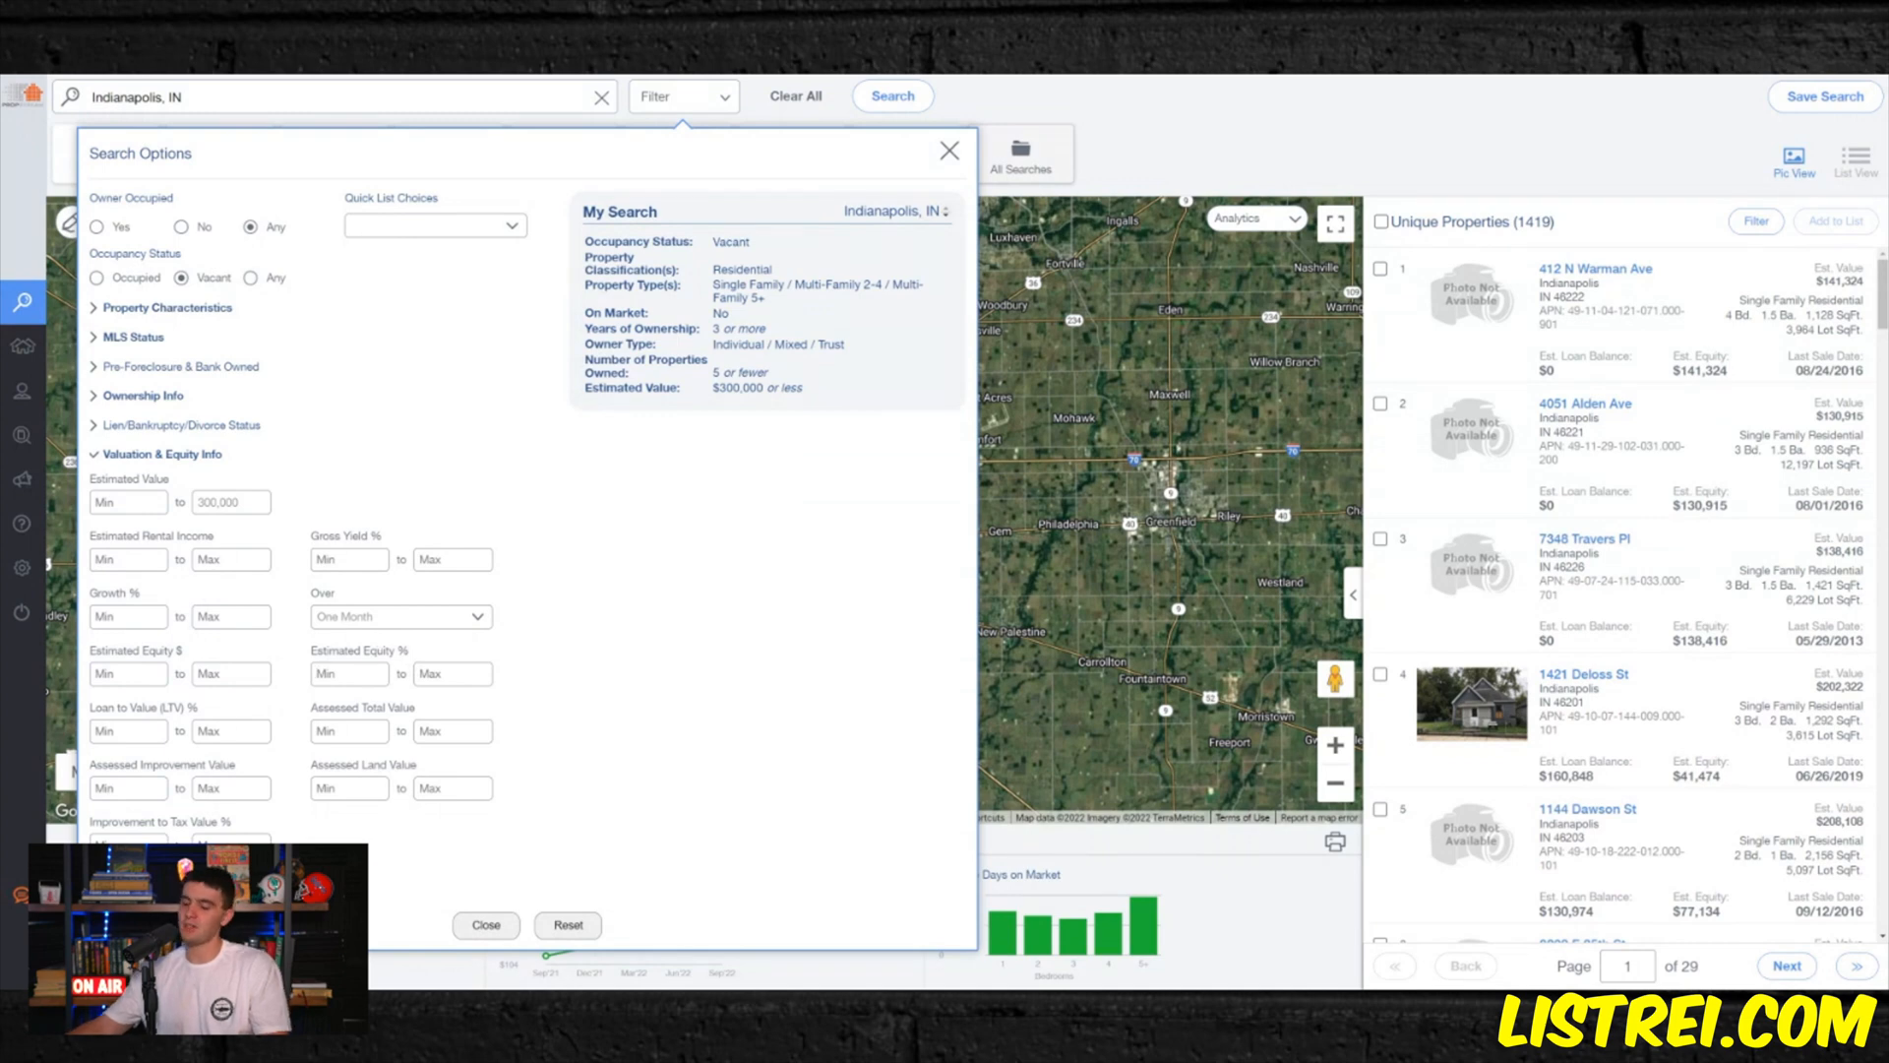
{"action": "left_click", "coordinate": [334, 673]}
{"action": "type", "text": "50"}
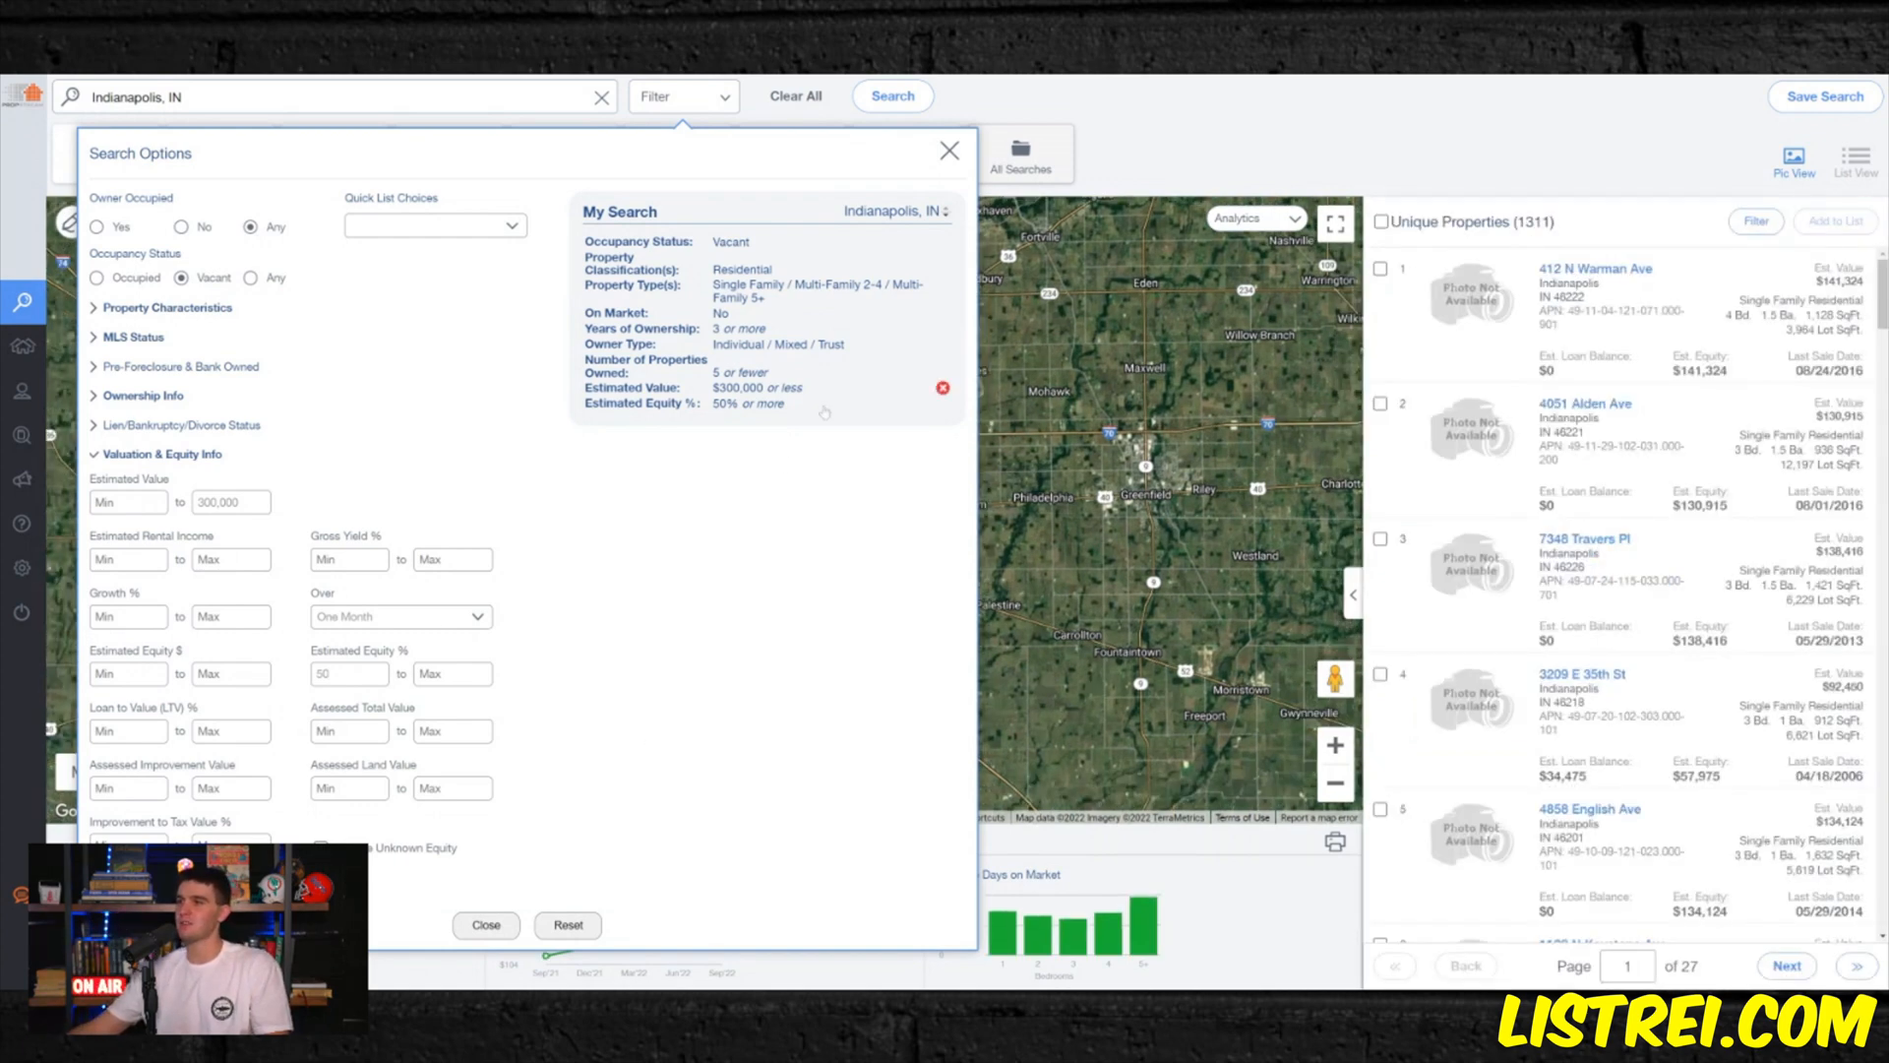
- Try minimum estimated equity thresholds of 65% and 60%, and set the threshold back to 50%
{"action": "double_click", "coordinate": [323, 674]}
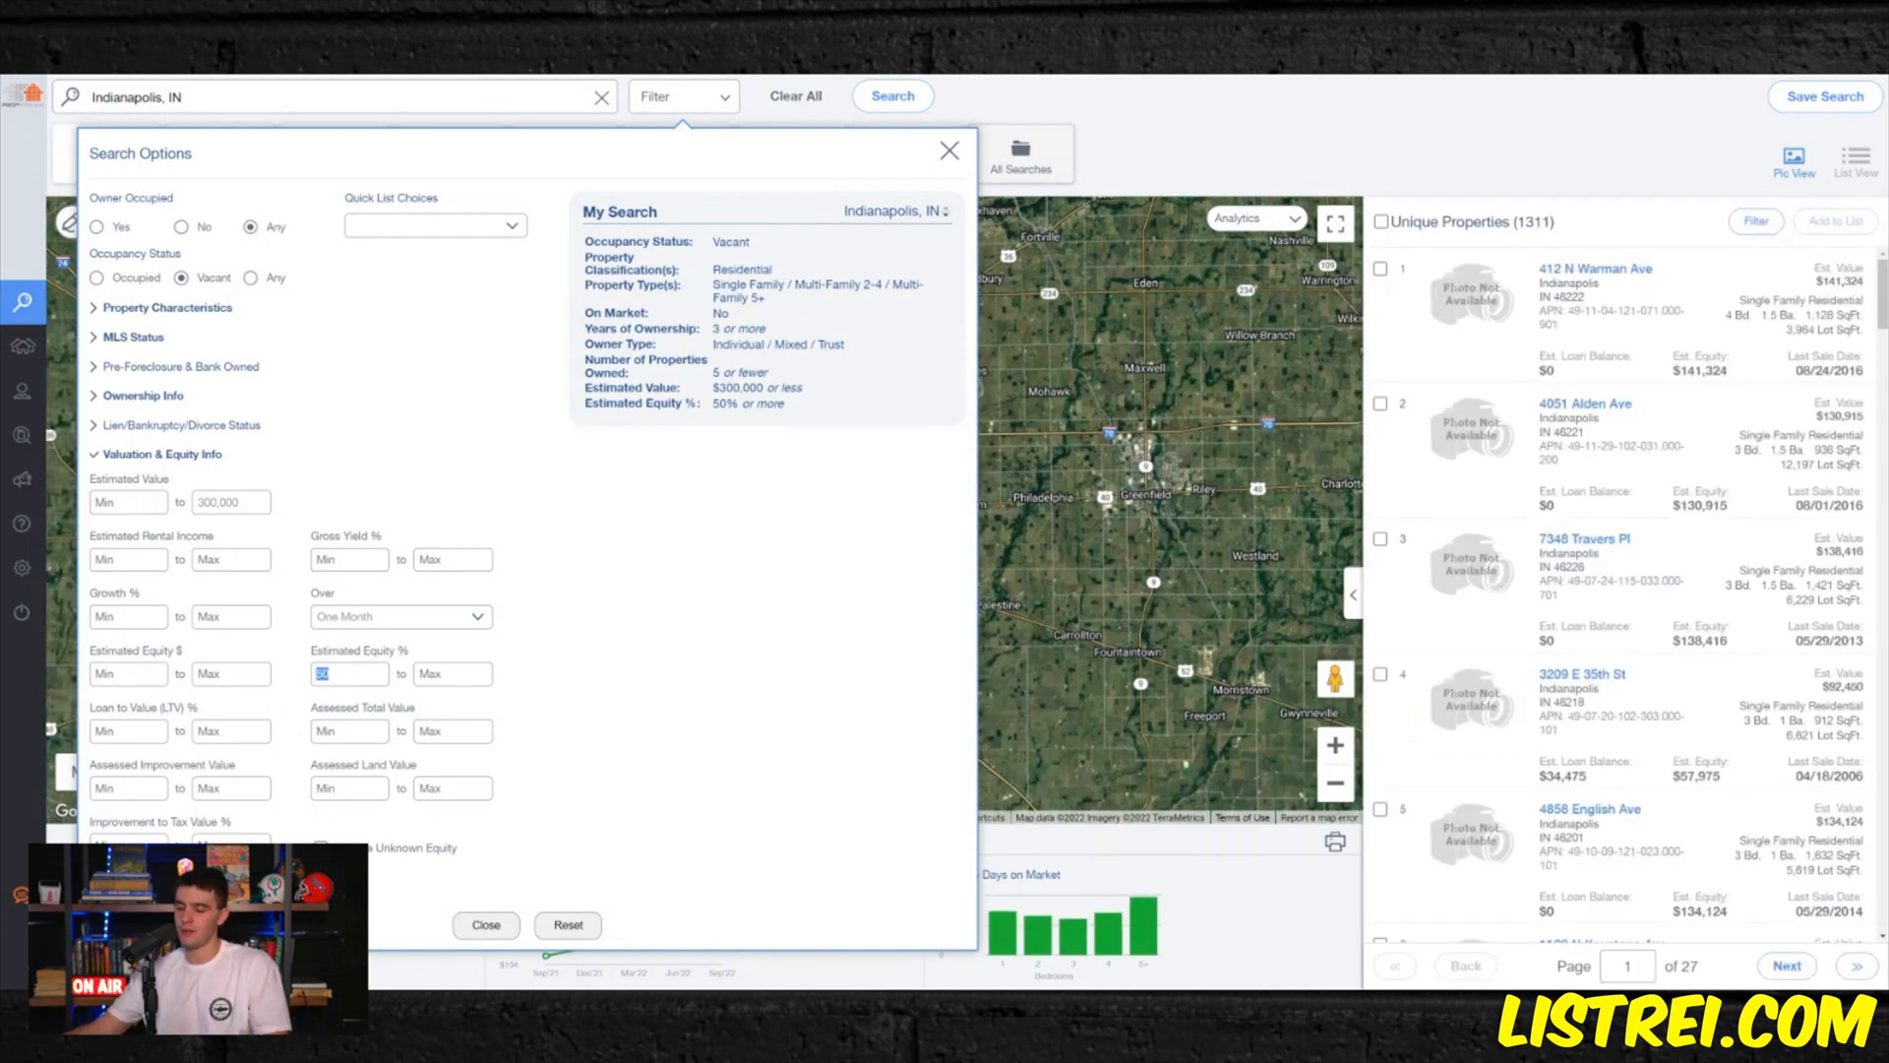
{"action": "type", "text": "65"}
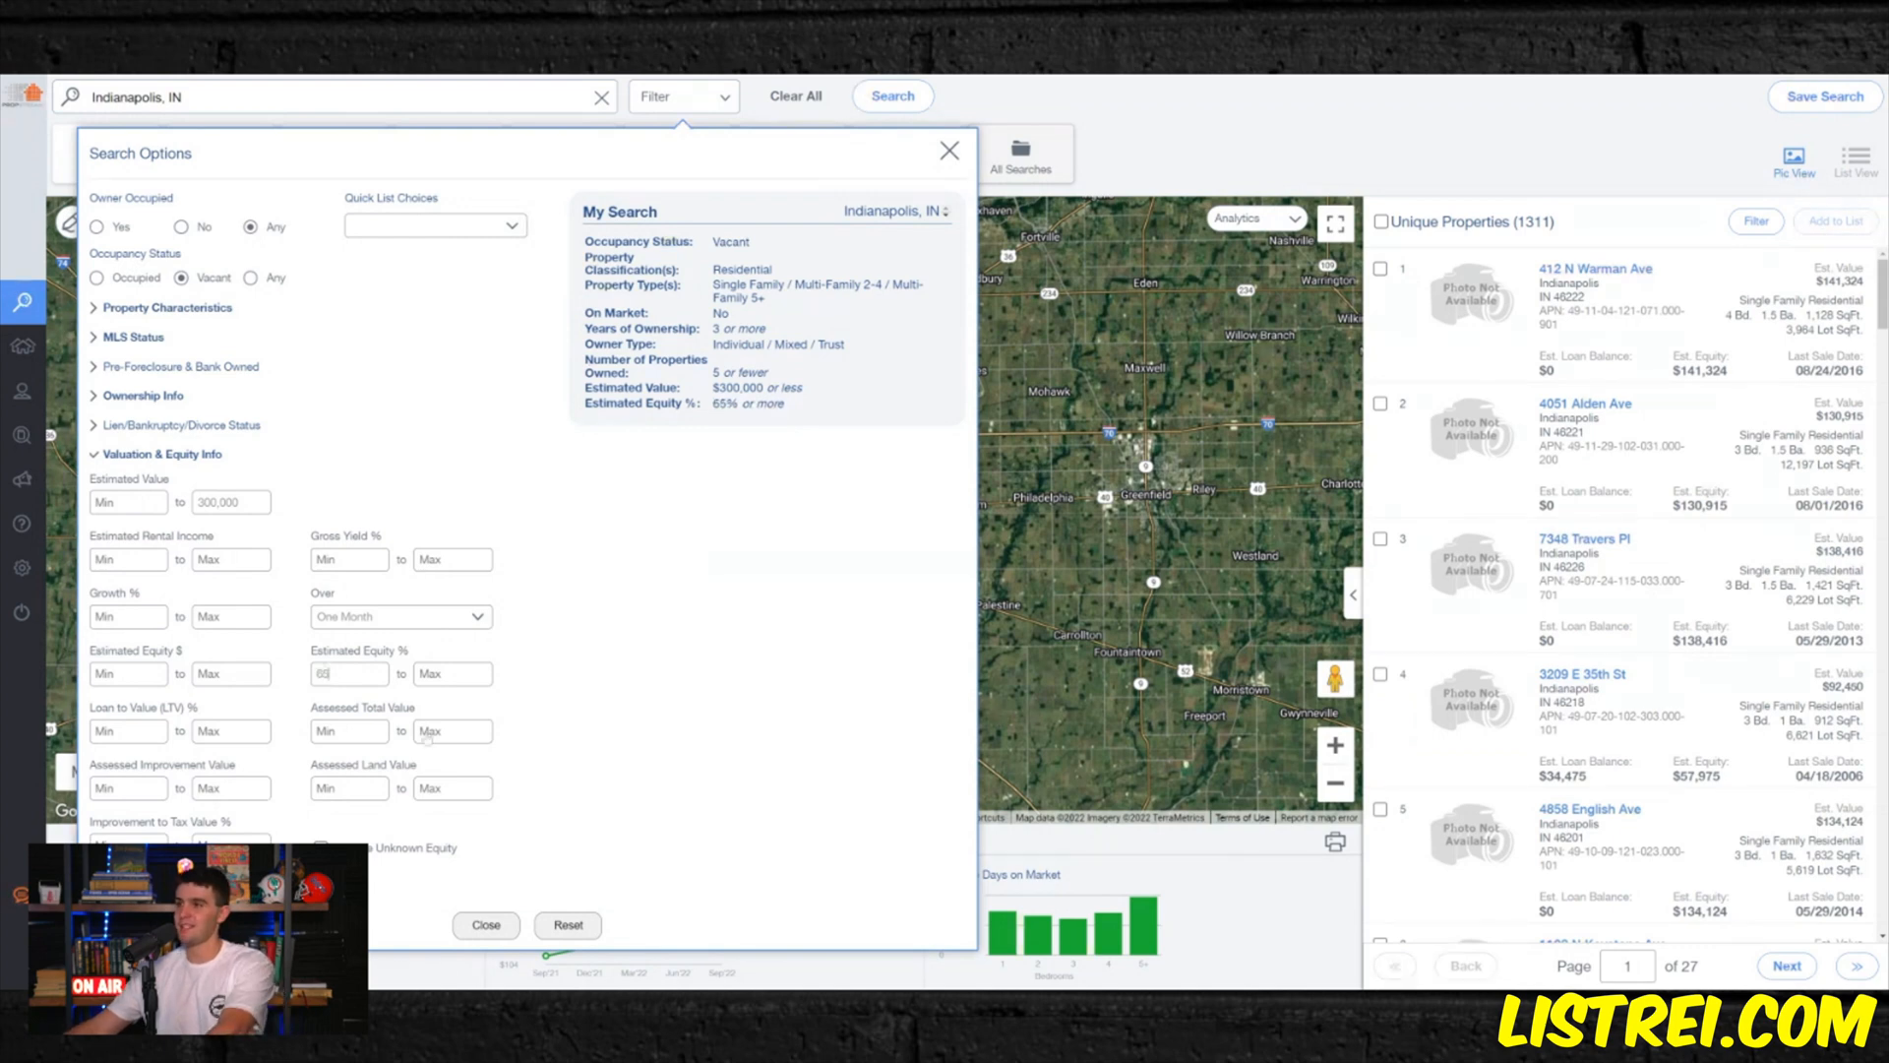
{"action": "key", "text": "BackSpace"}
{"action": "type", "text": "0"}
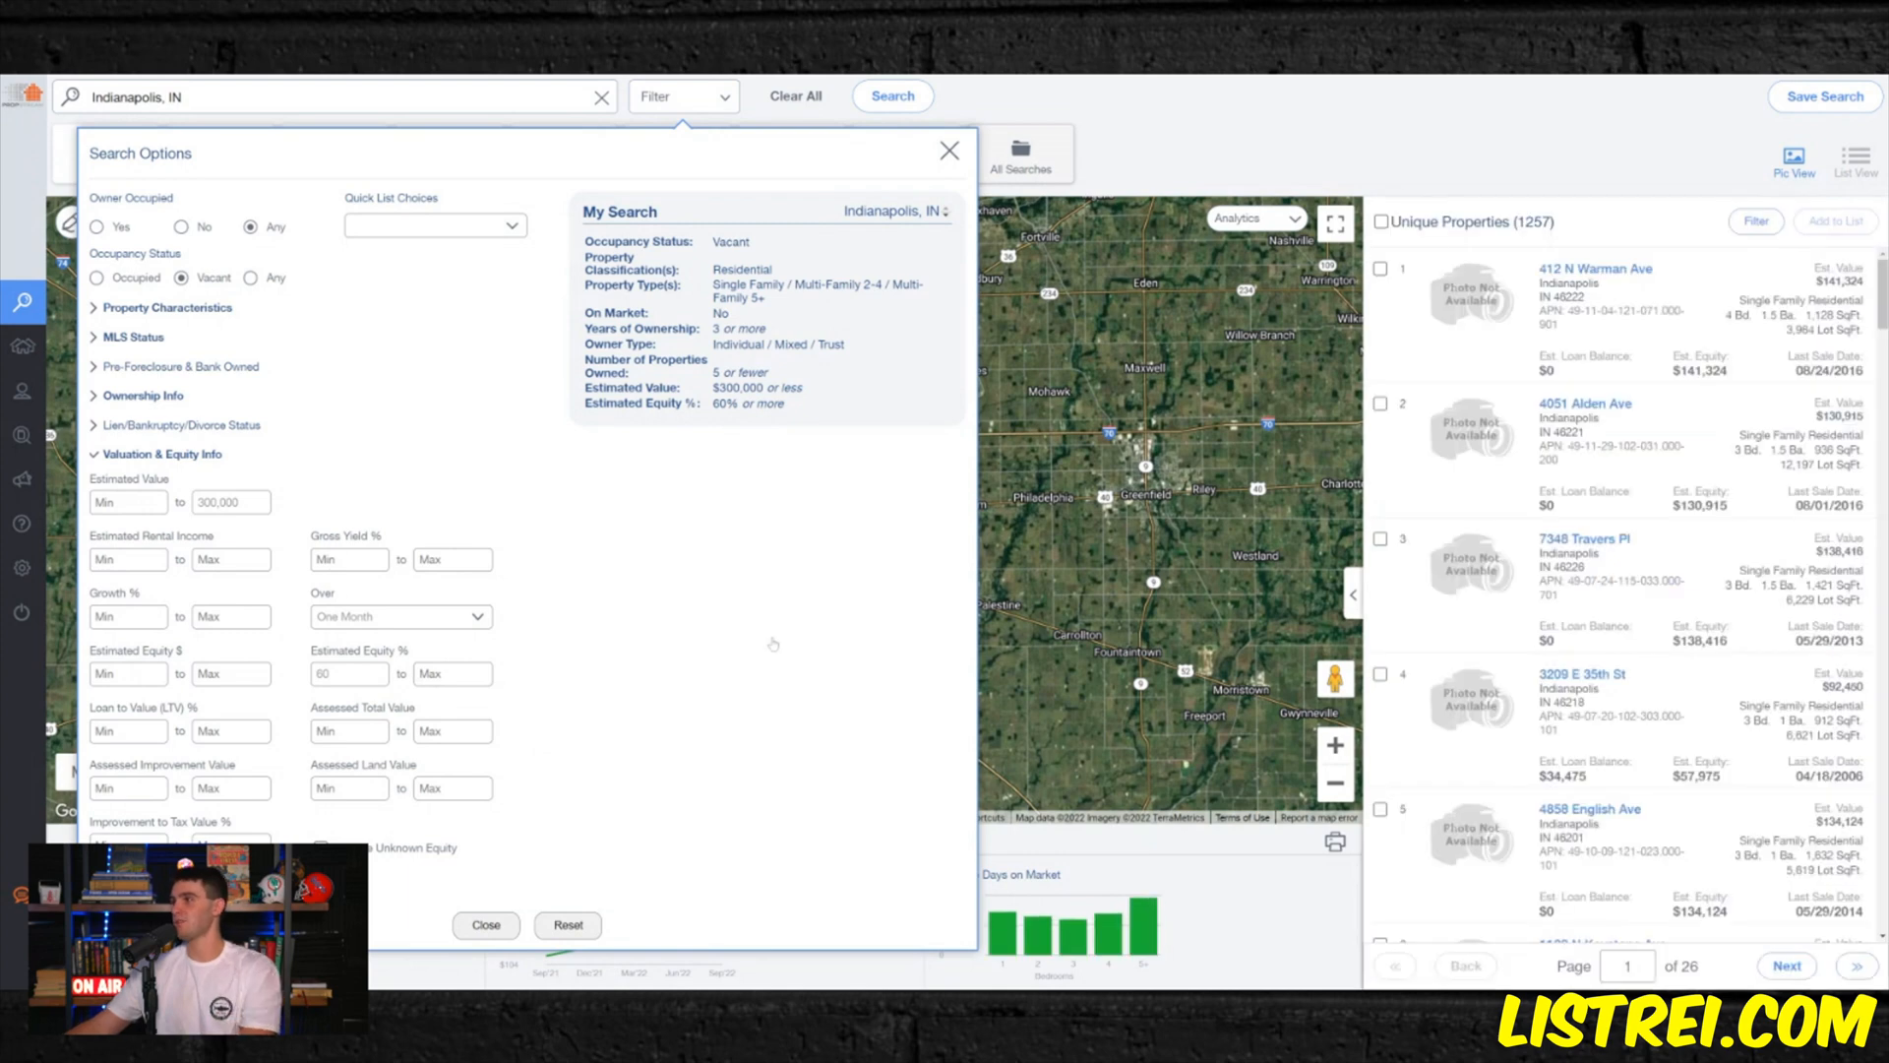
{"action": "double_click", "coordinate": [322, 673]}
{"action": "type", "text": "50"}
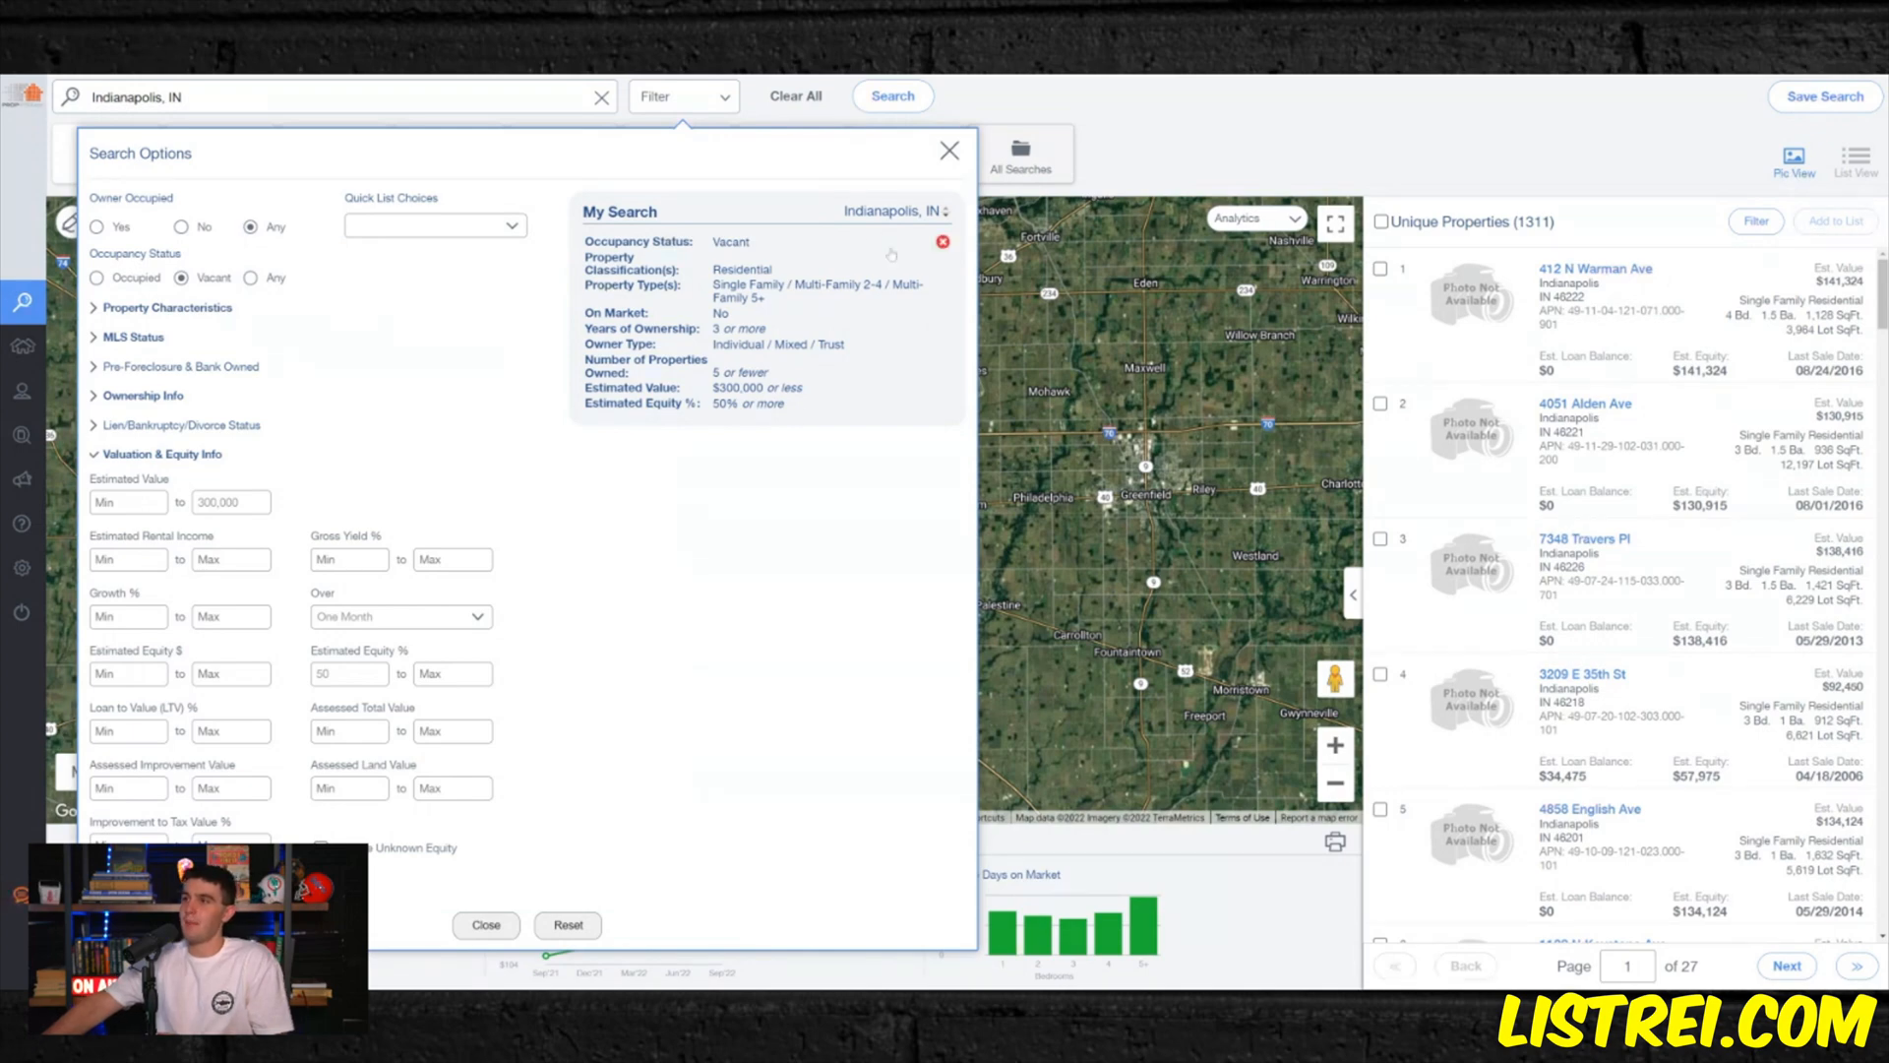
- Clear all criteria from the Indianapolis property search
{"action": "left_click", "coordinate": [793, 96]}
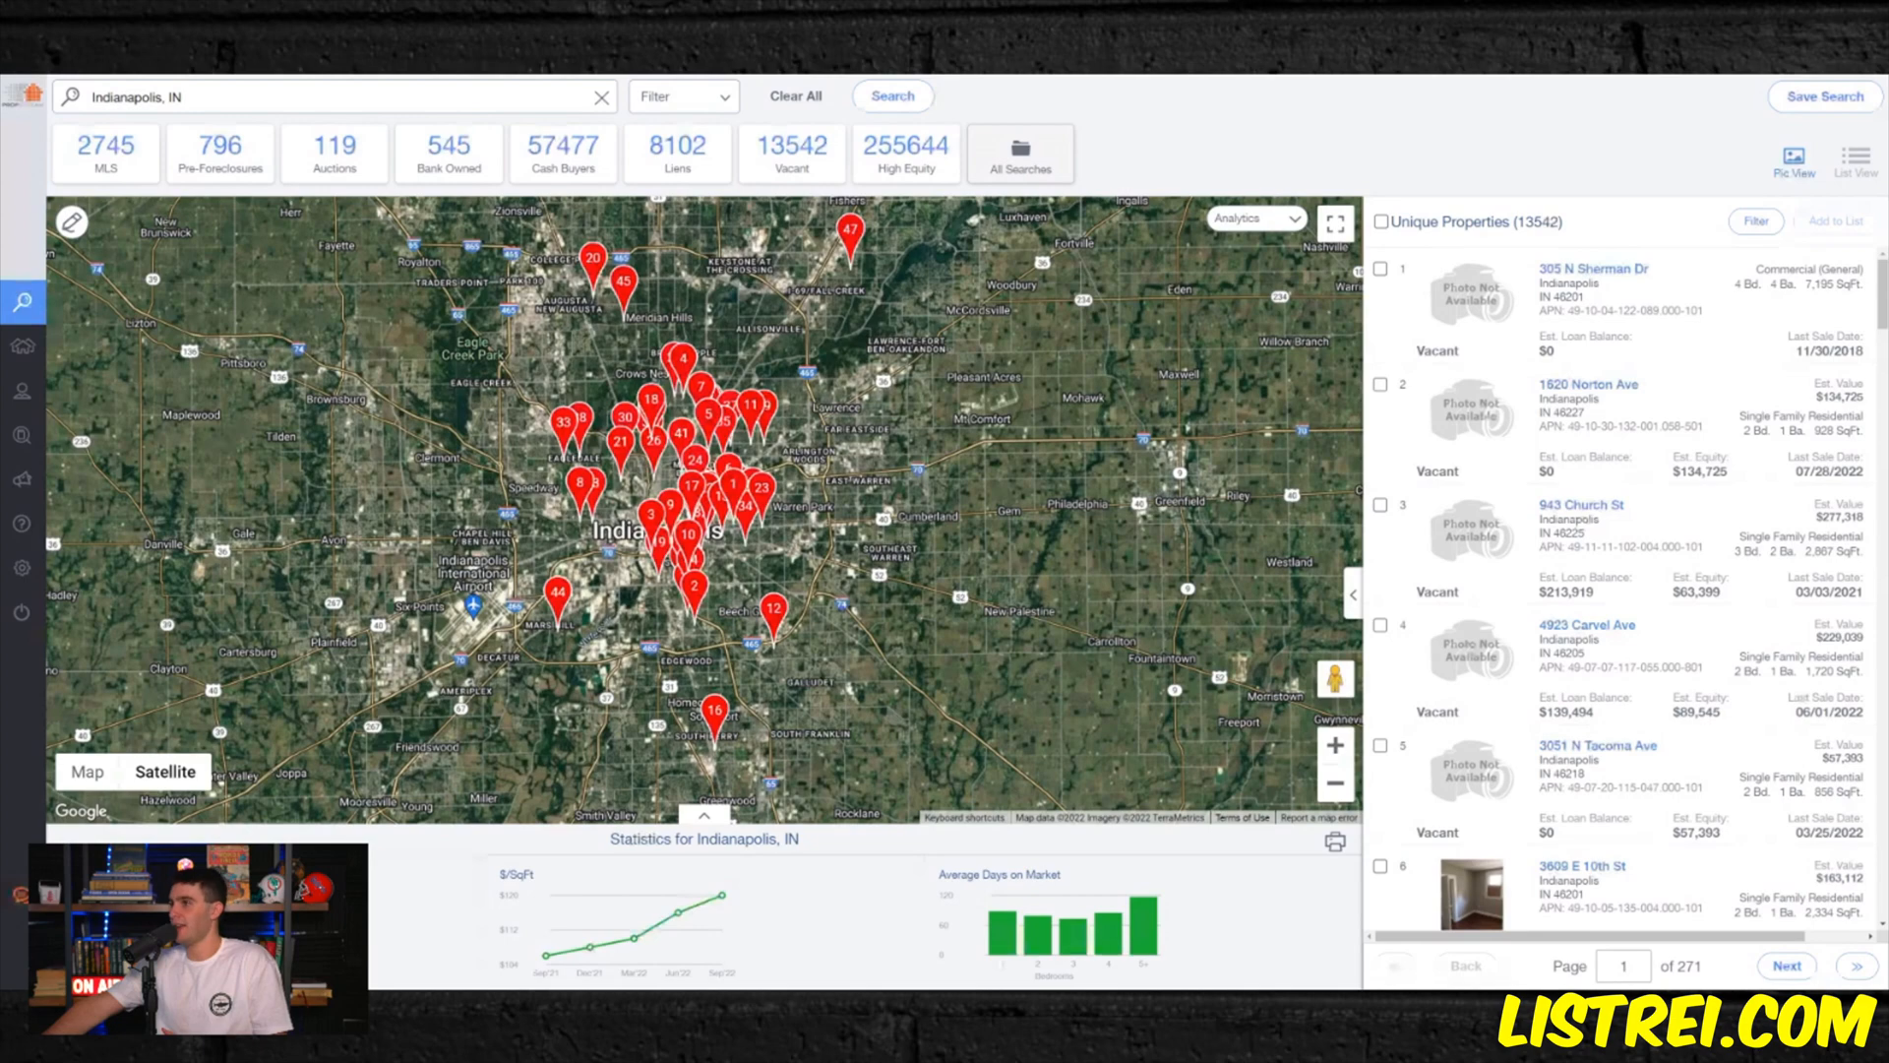
- Remove the Vacant quick list choice and restrict the property classification to Residential
{"action": "left_click", "coordinate": [682, 97]}
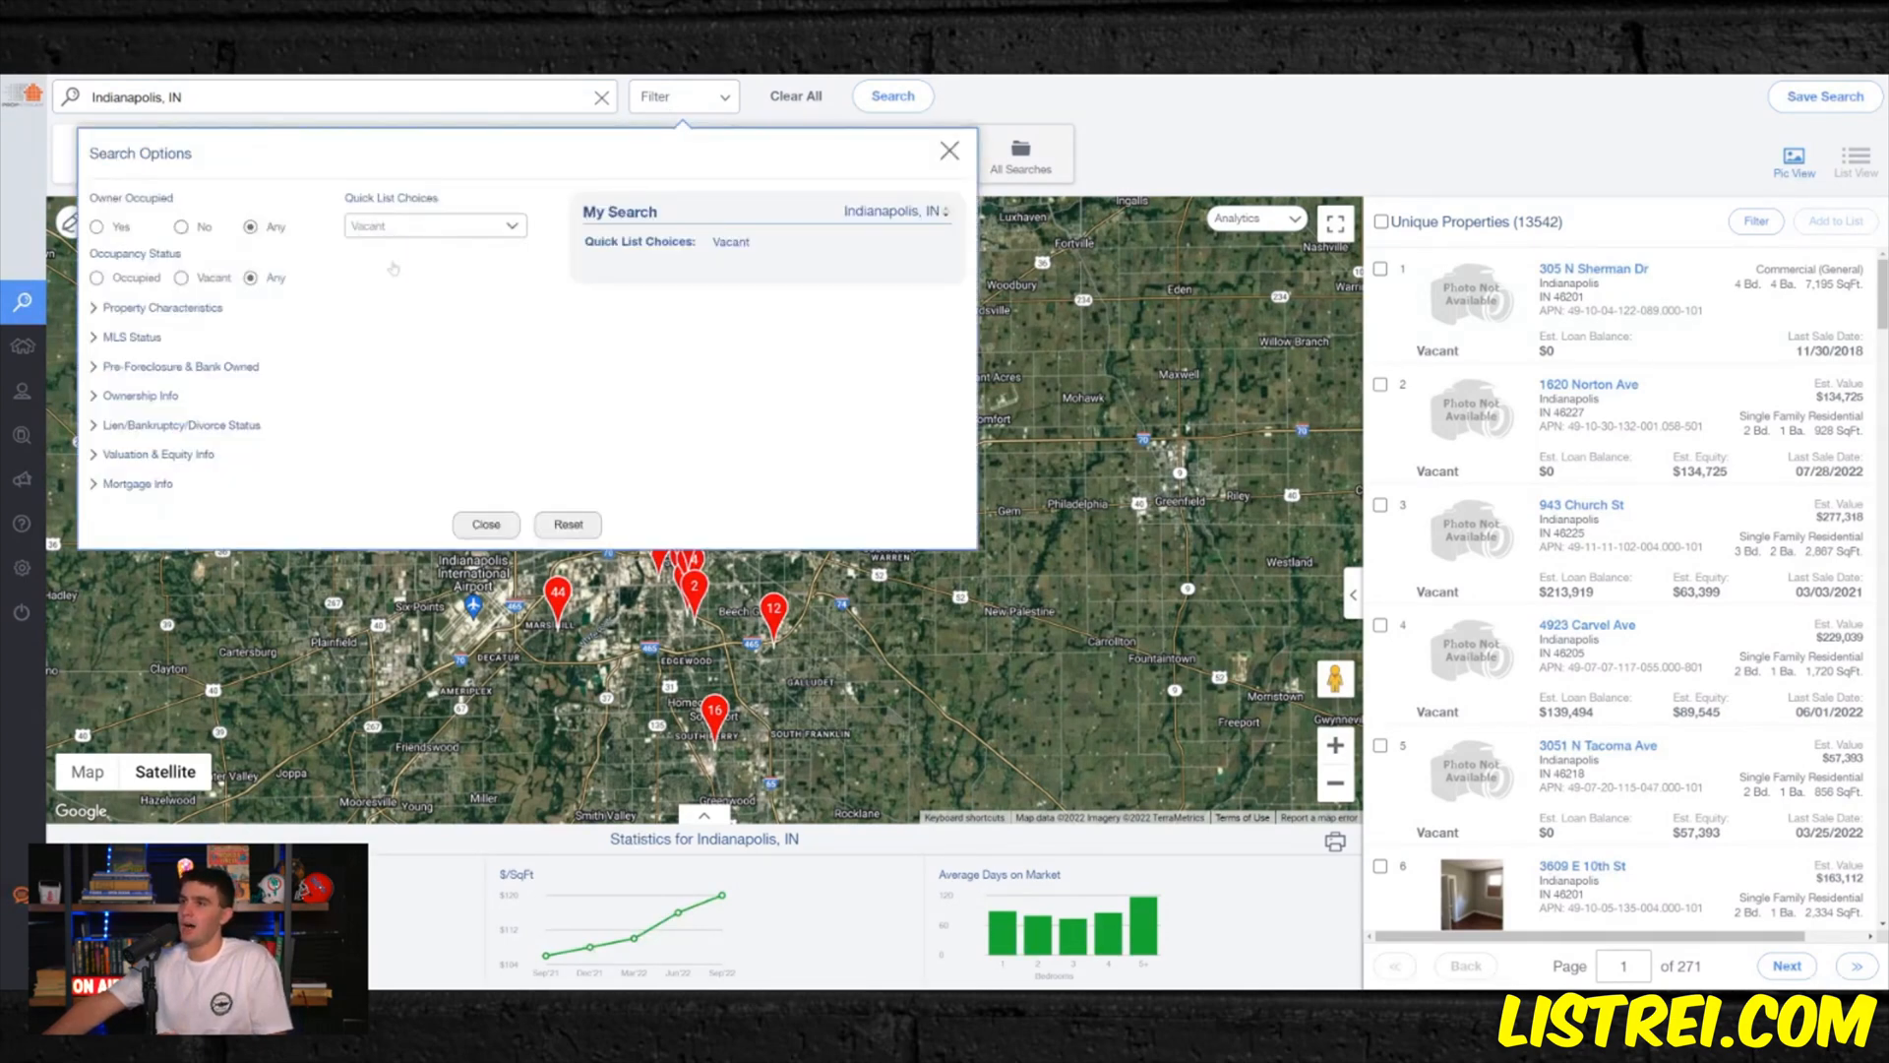
{"action": "left_click", "coordinate": [394, 267]}
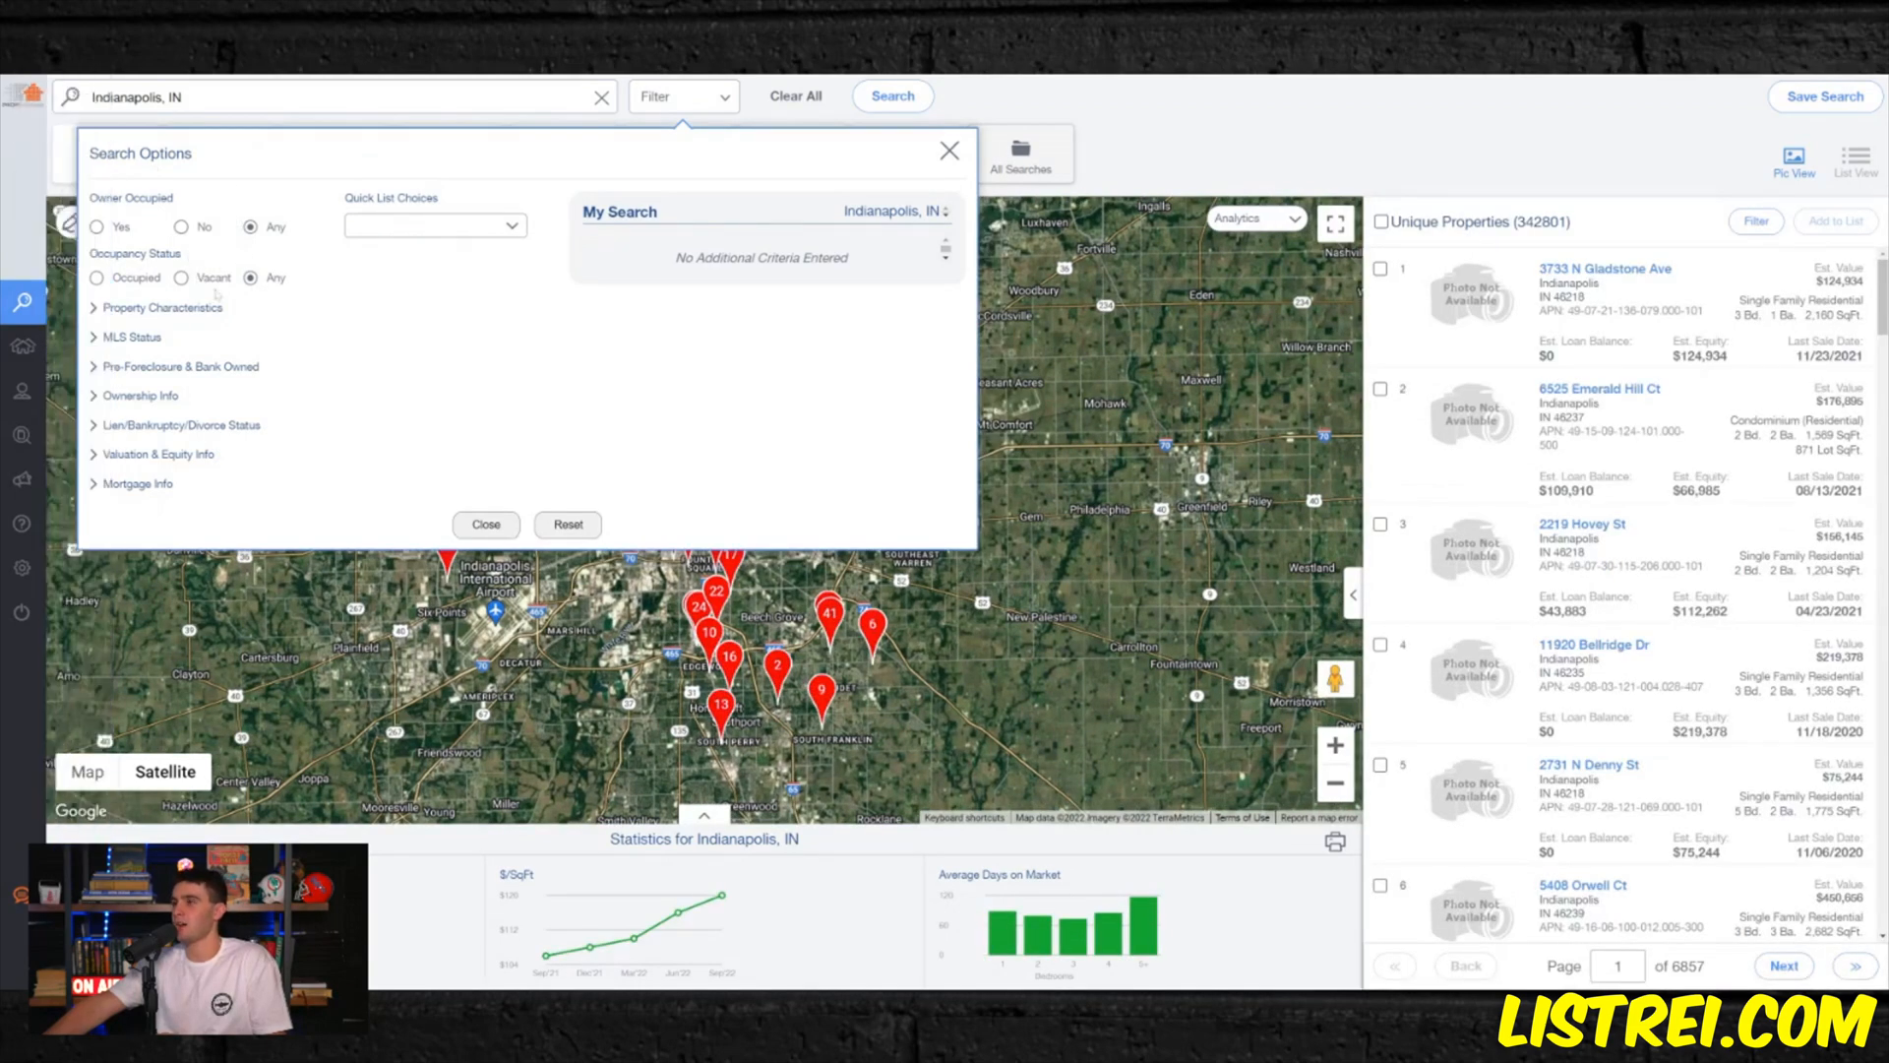
{"action": "left_click", "coordinate": [209, 308]}
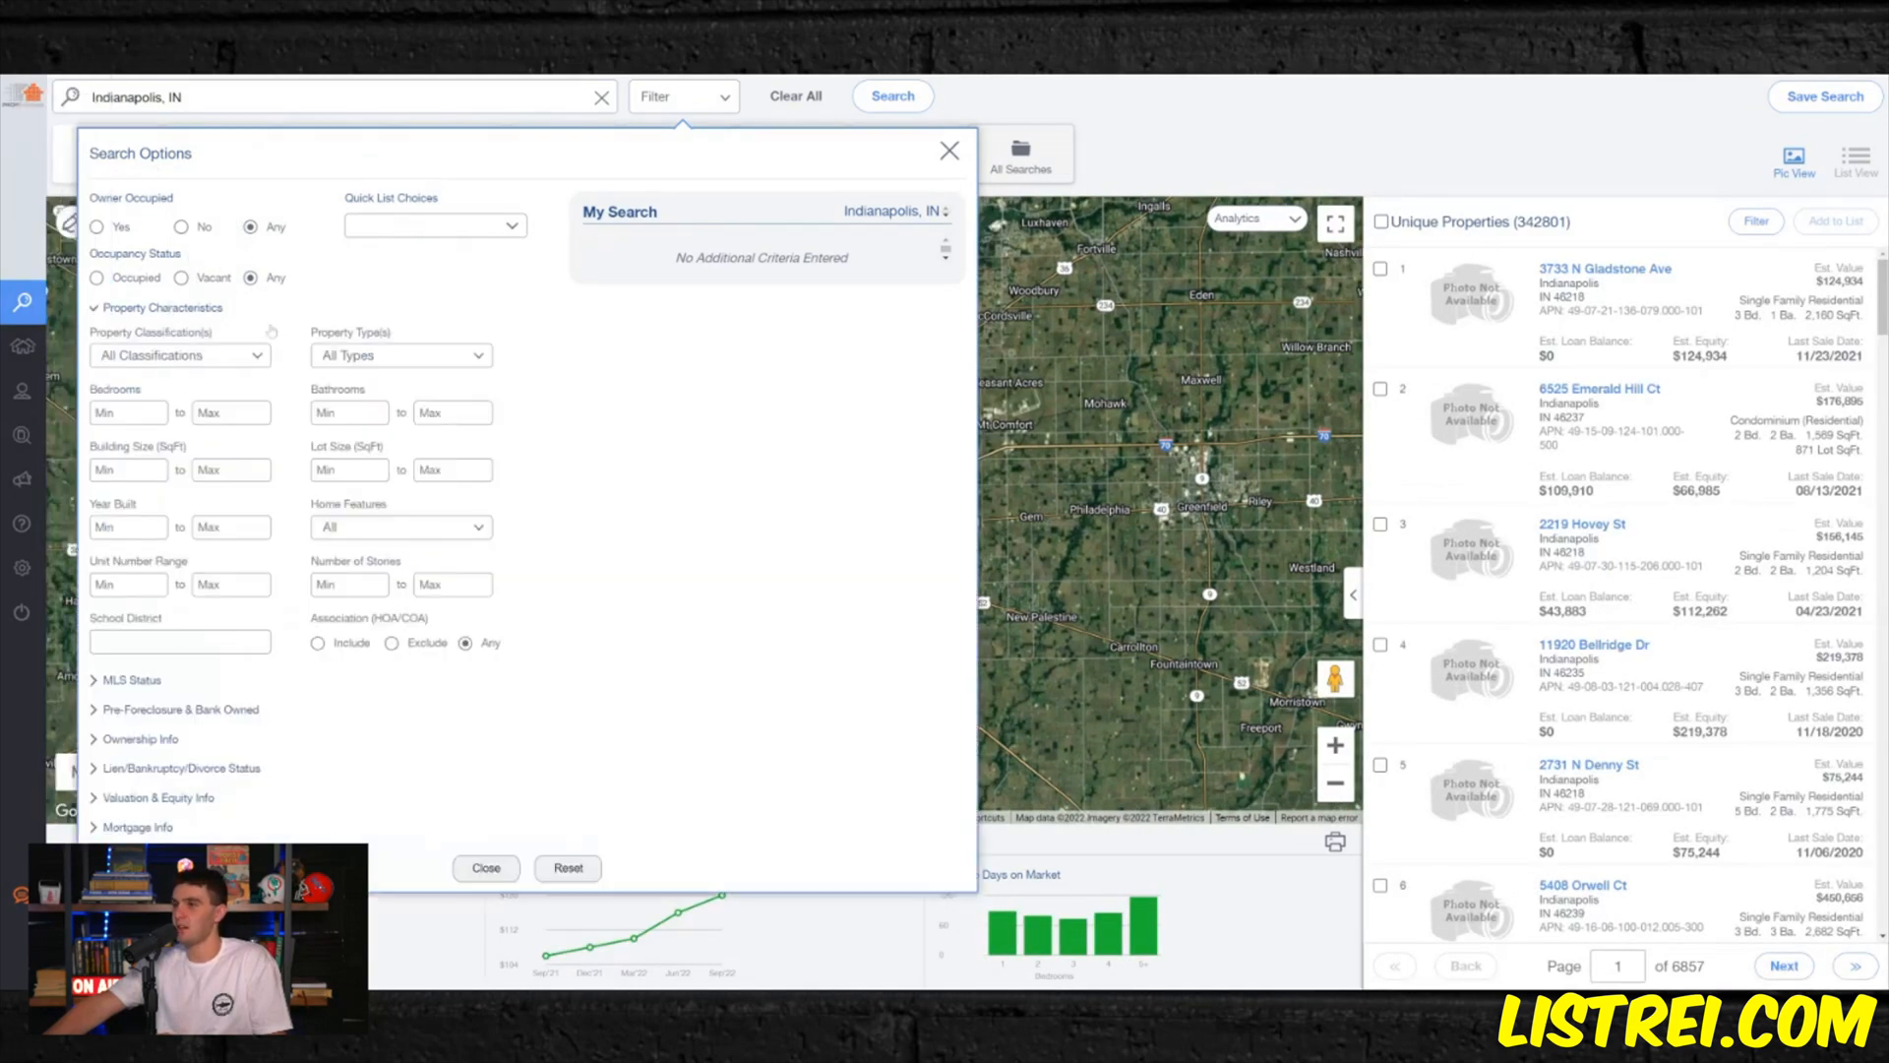
{"action": "left_click", "coordinate": [222, 355]}
{"action": "left_click", "coordinate": [187, 389]}
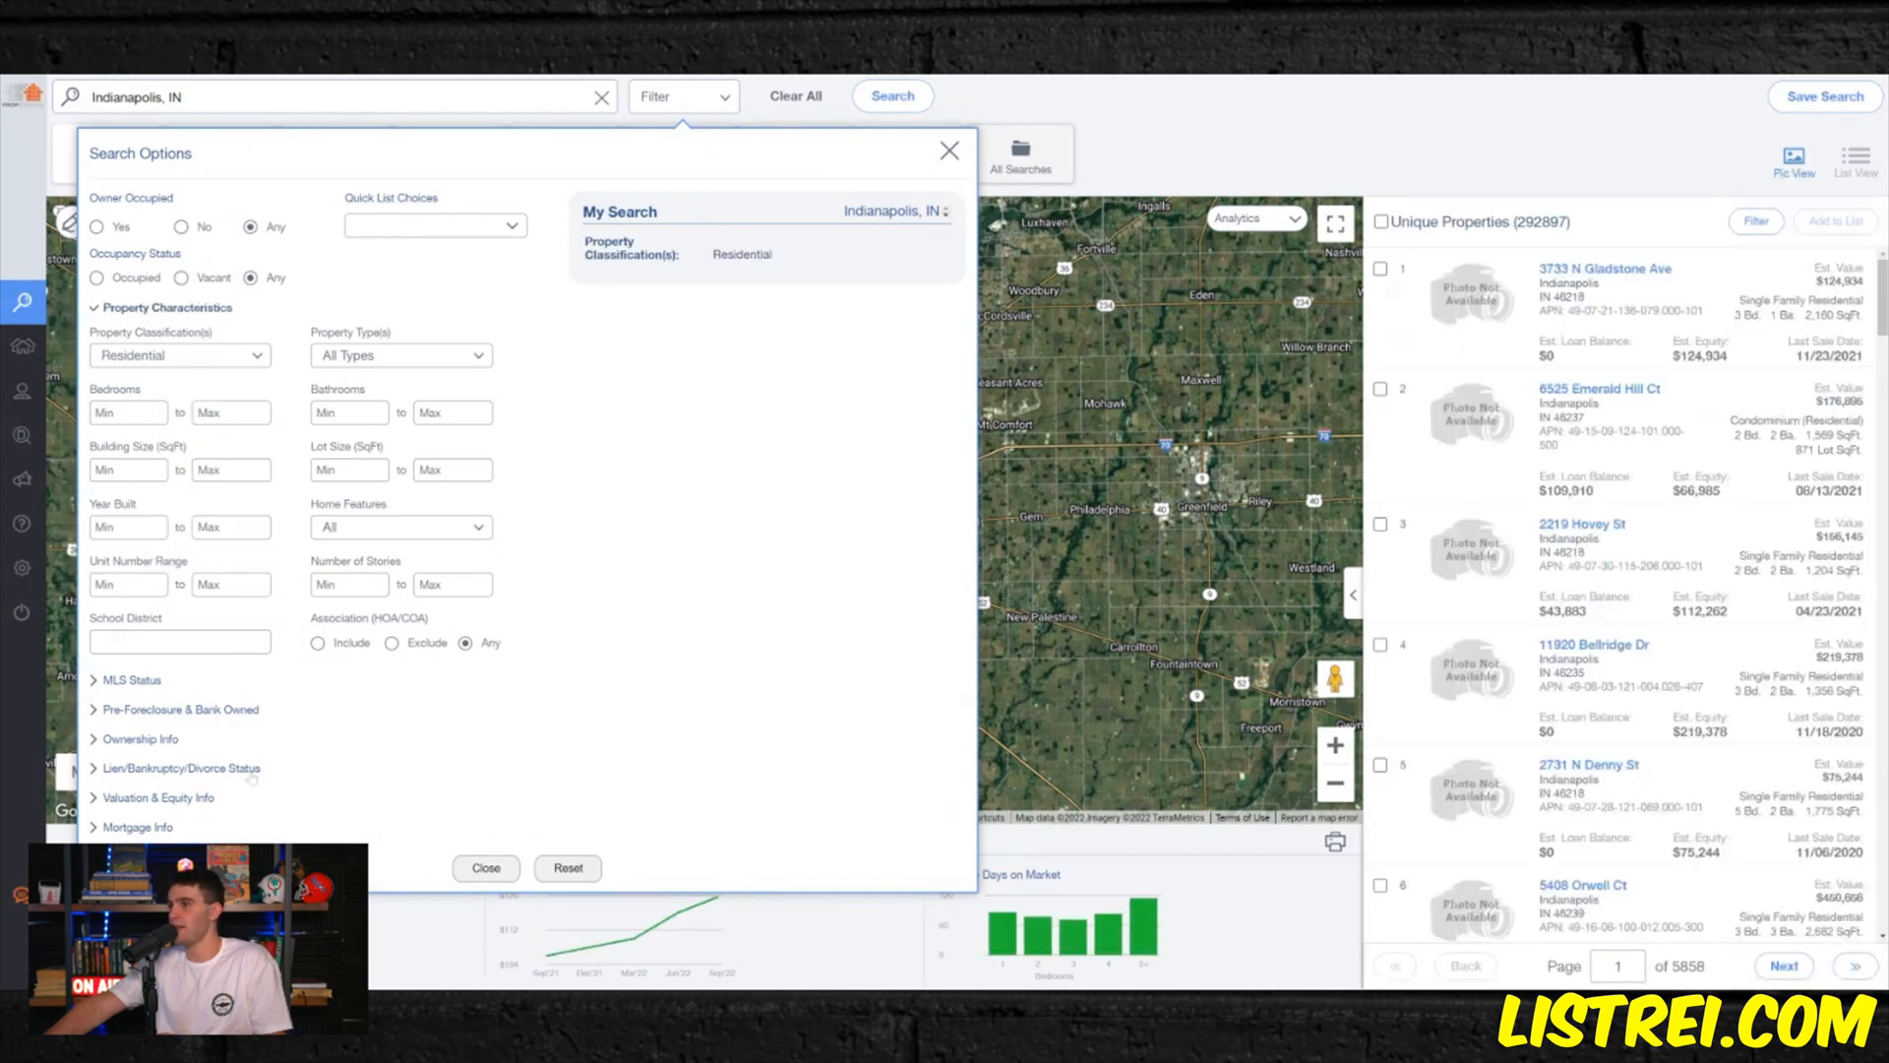
- Limit the search to properties not on the market with at least 2 years of ownership
{"action": "left_click", "coordinate": [138, 683]}
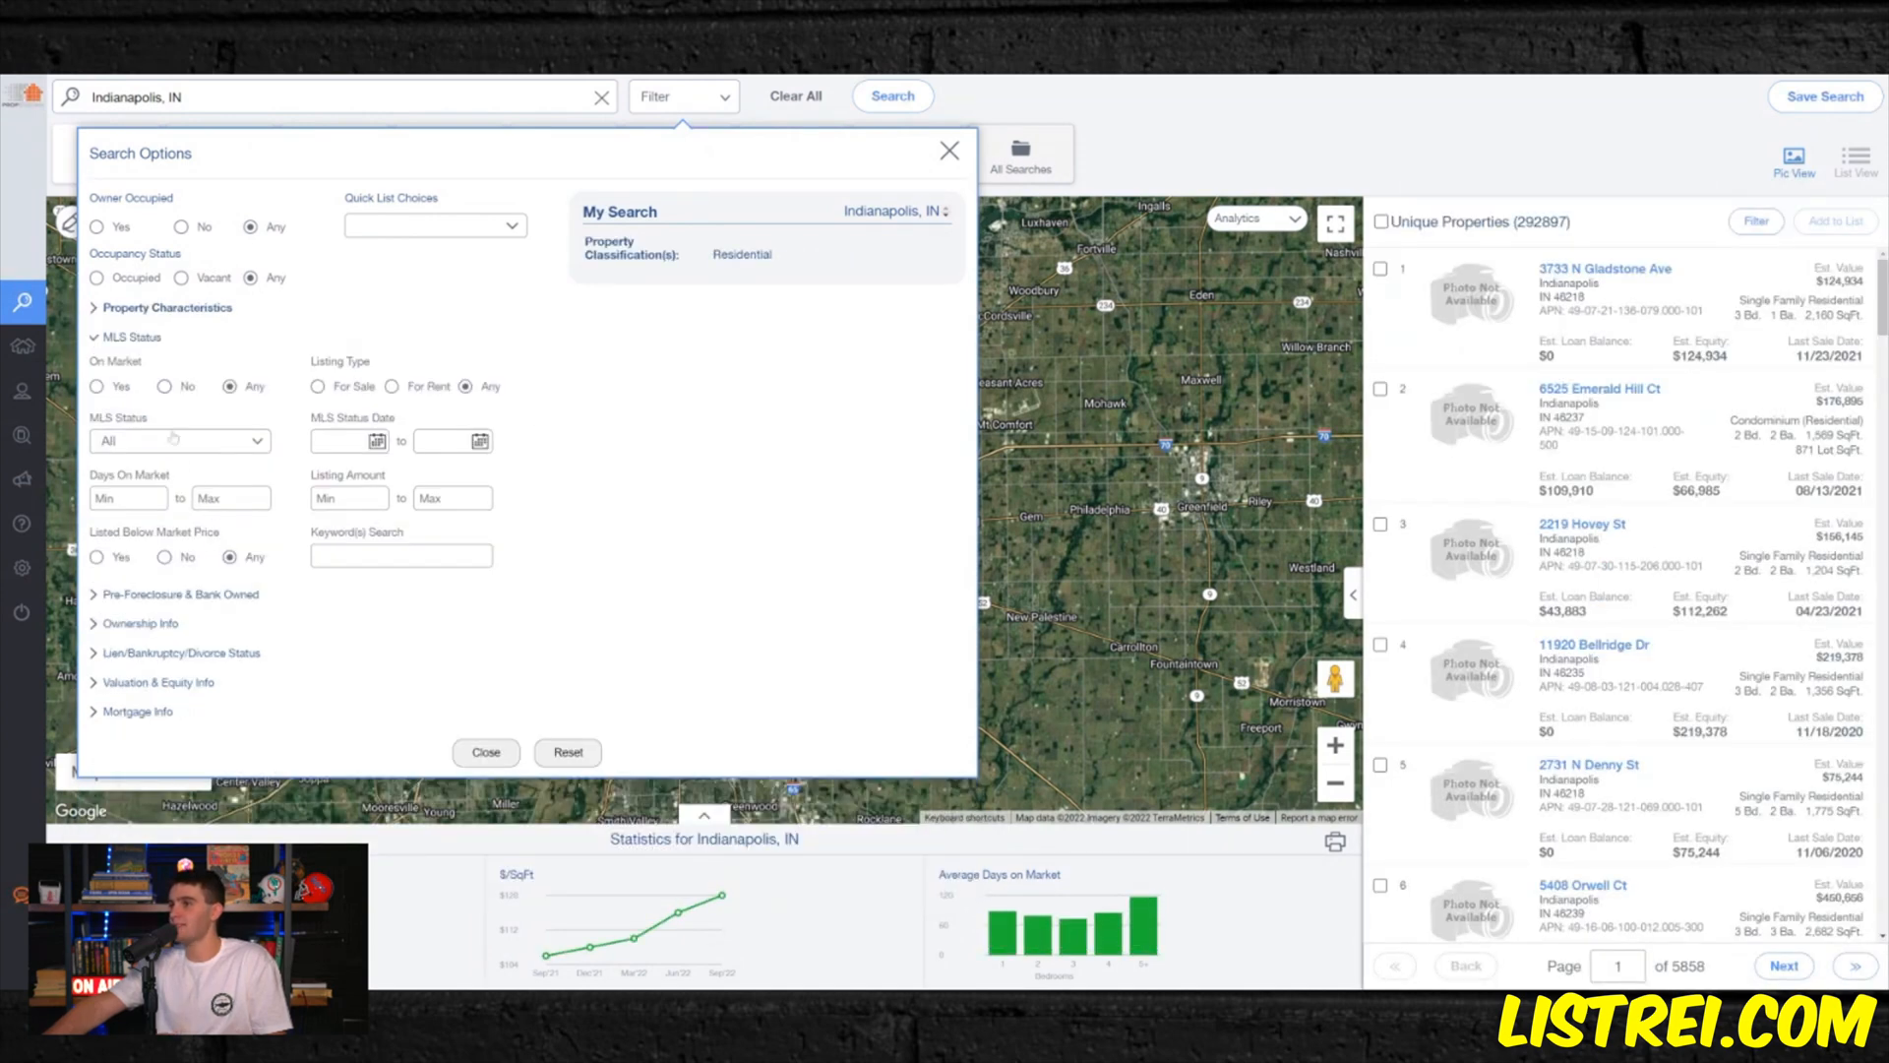
{"action": "left_click", "coordinate": [165, 386]}
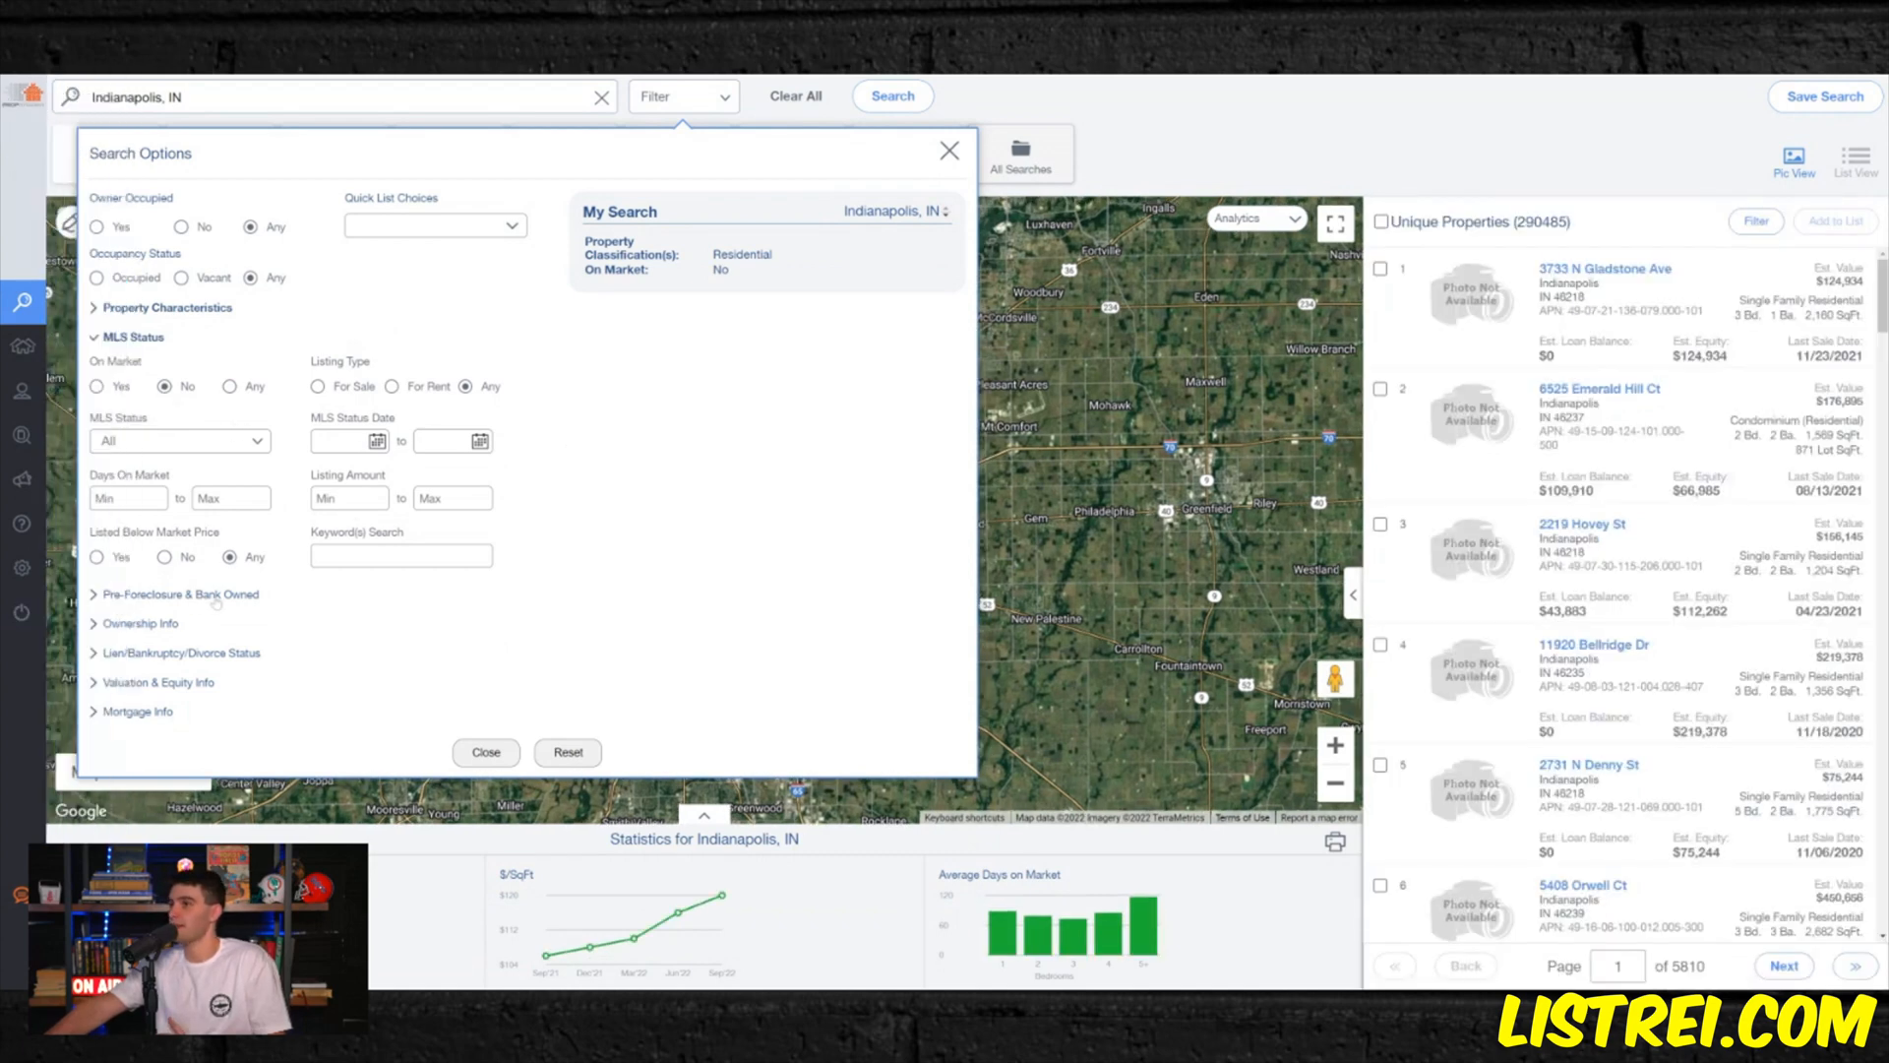
{"action": "left_click", "coordinate": [141, 623]}
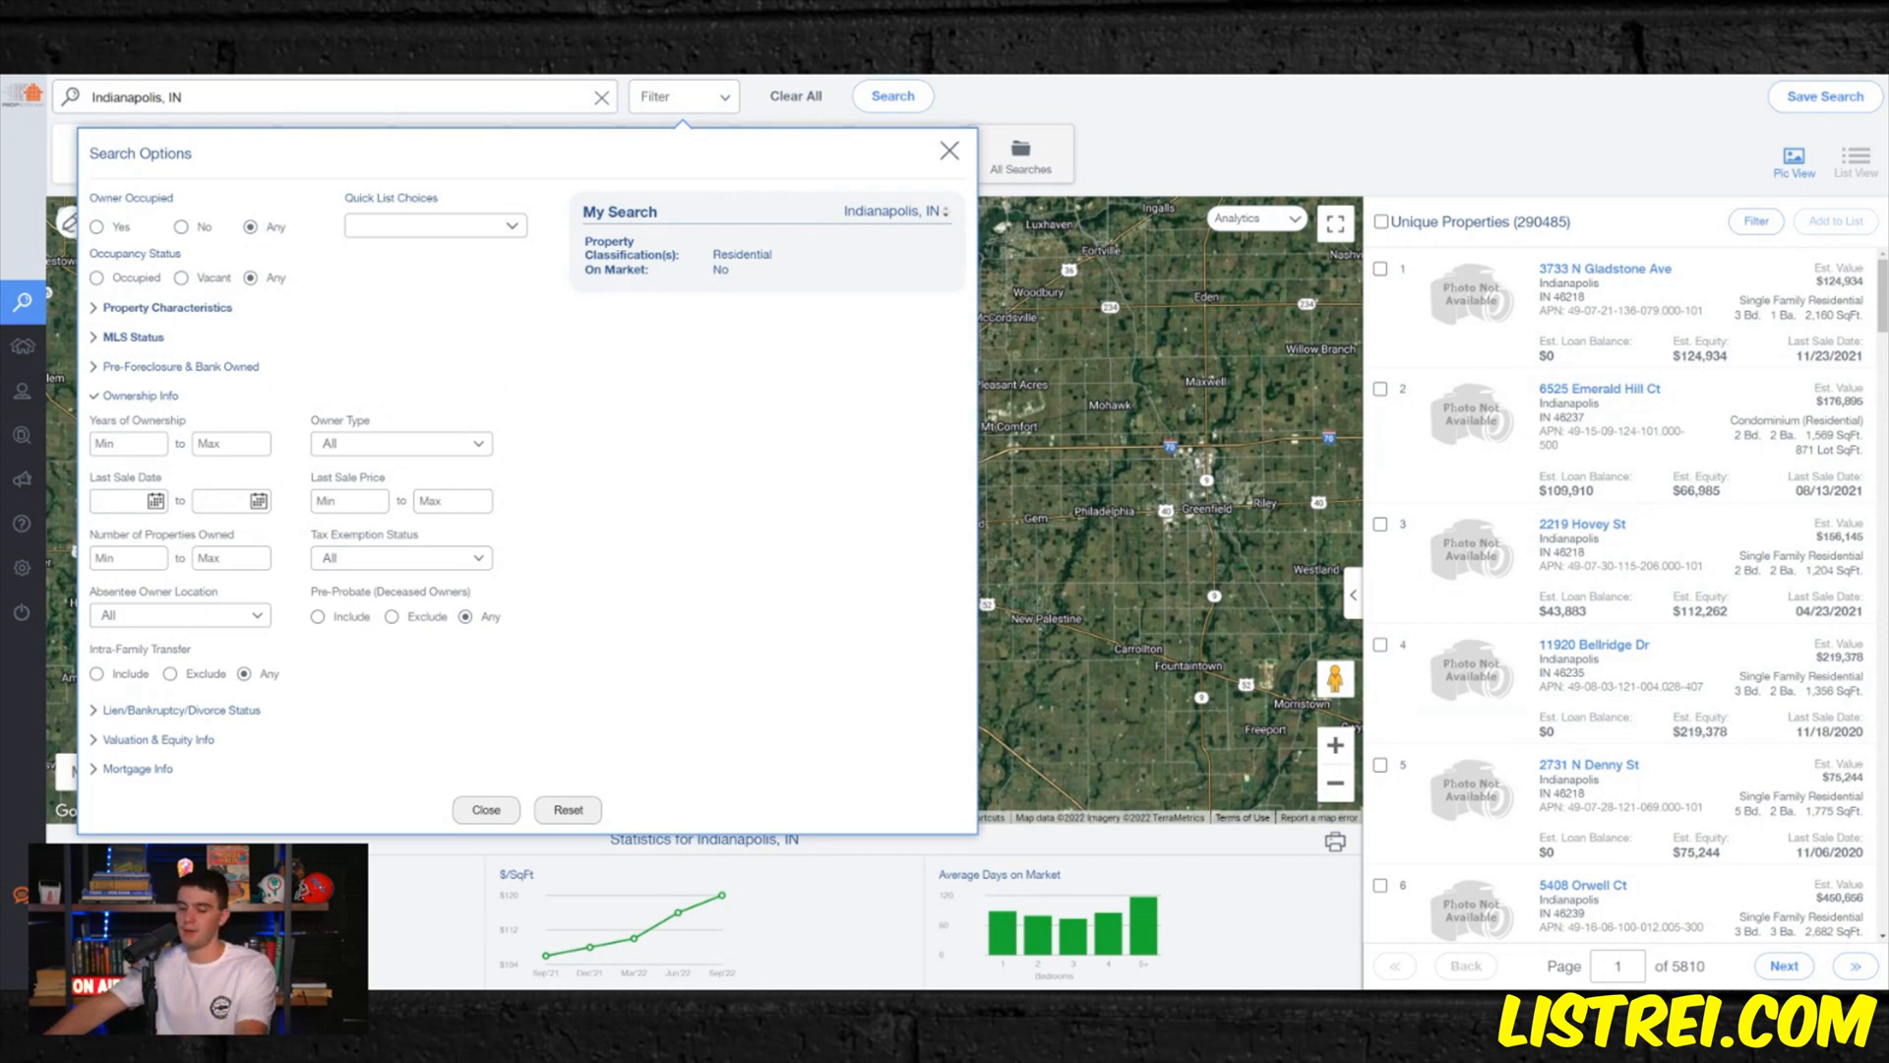
{"action": "type", "text": "2"}
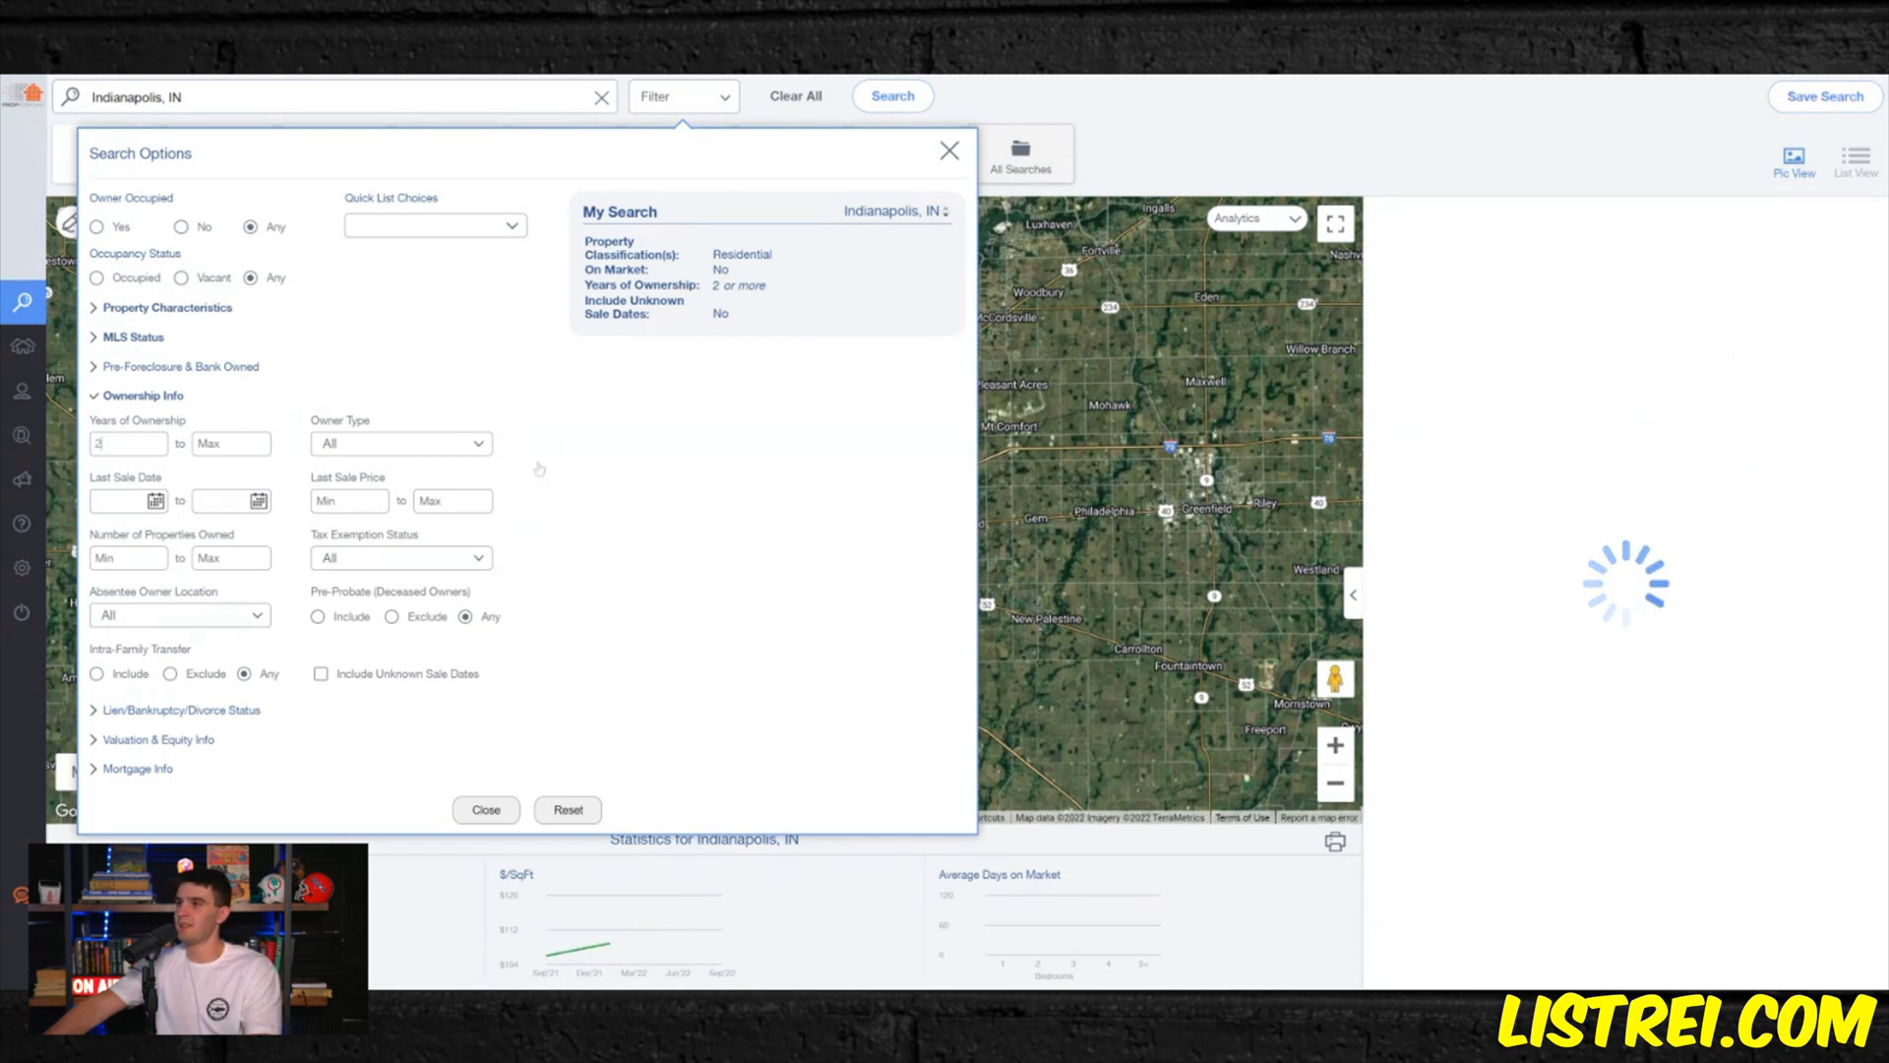
- Restrict the owner type to Individual, Mixed and Trust, and set the maximum number of properties owned to 5
{"action": "left_click", "coordinate": [418, 443]}
{"action": "left_click", "coordinate": [415, 479]}
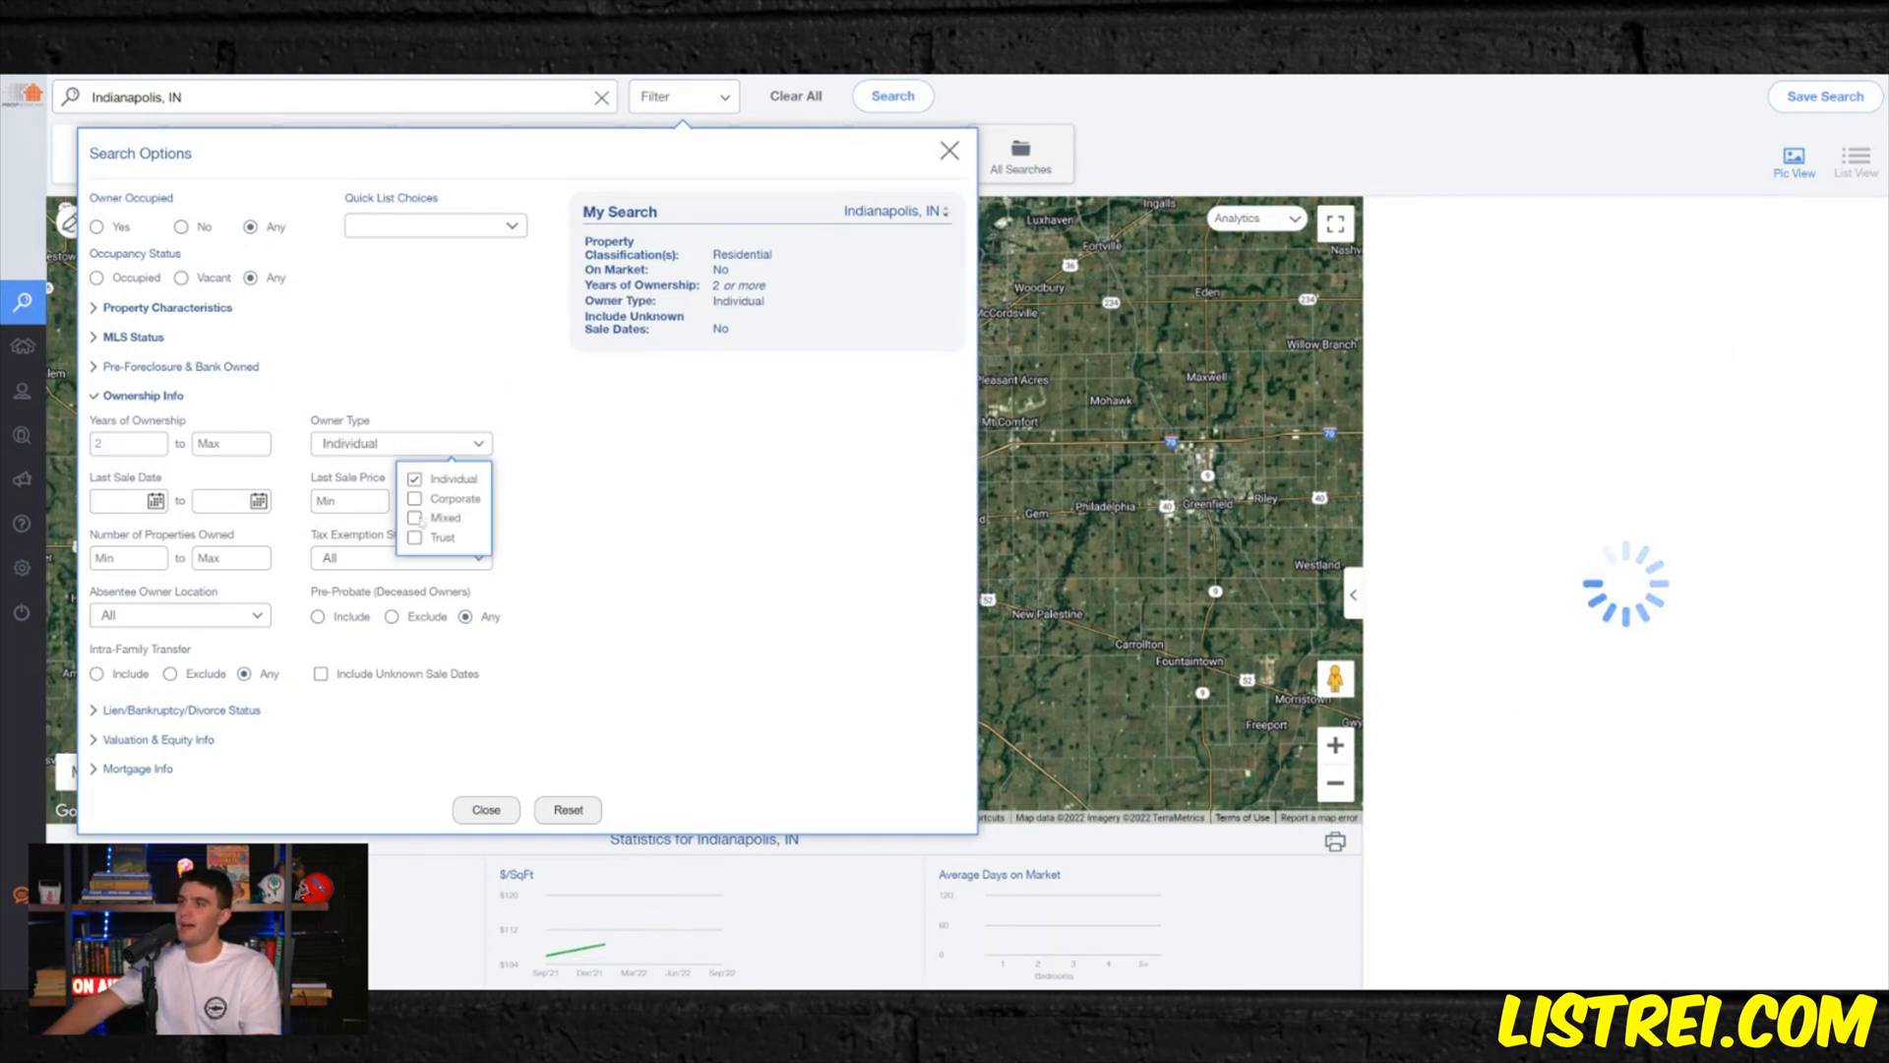
{"action": "left_click", "coordinate": [414, 518]}
{"action": "left_click", "coordinate": [414, 537]}
{"action": "left_click", "coordinate": [584, 589]}
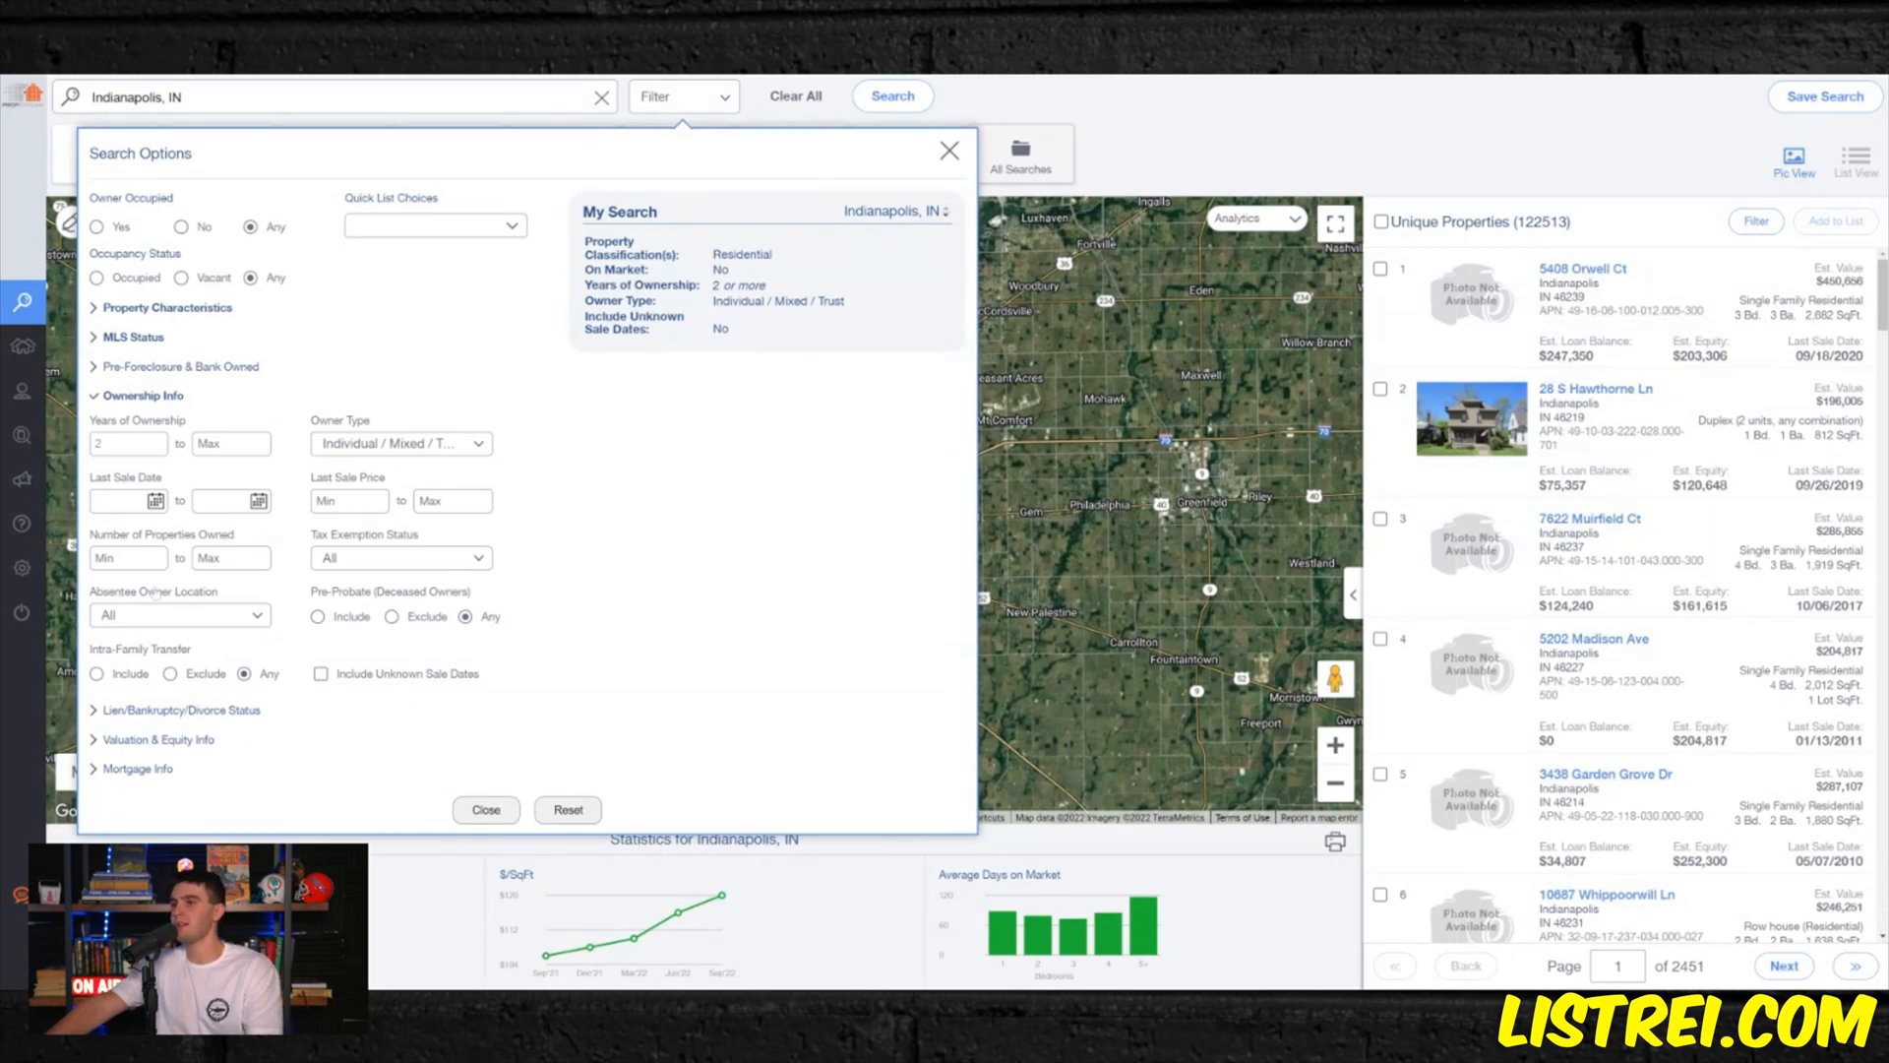
{"action": "type", "text": "5"}
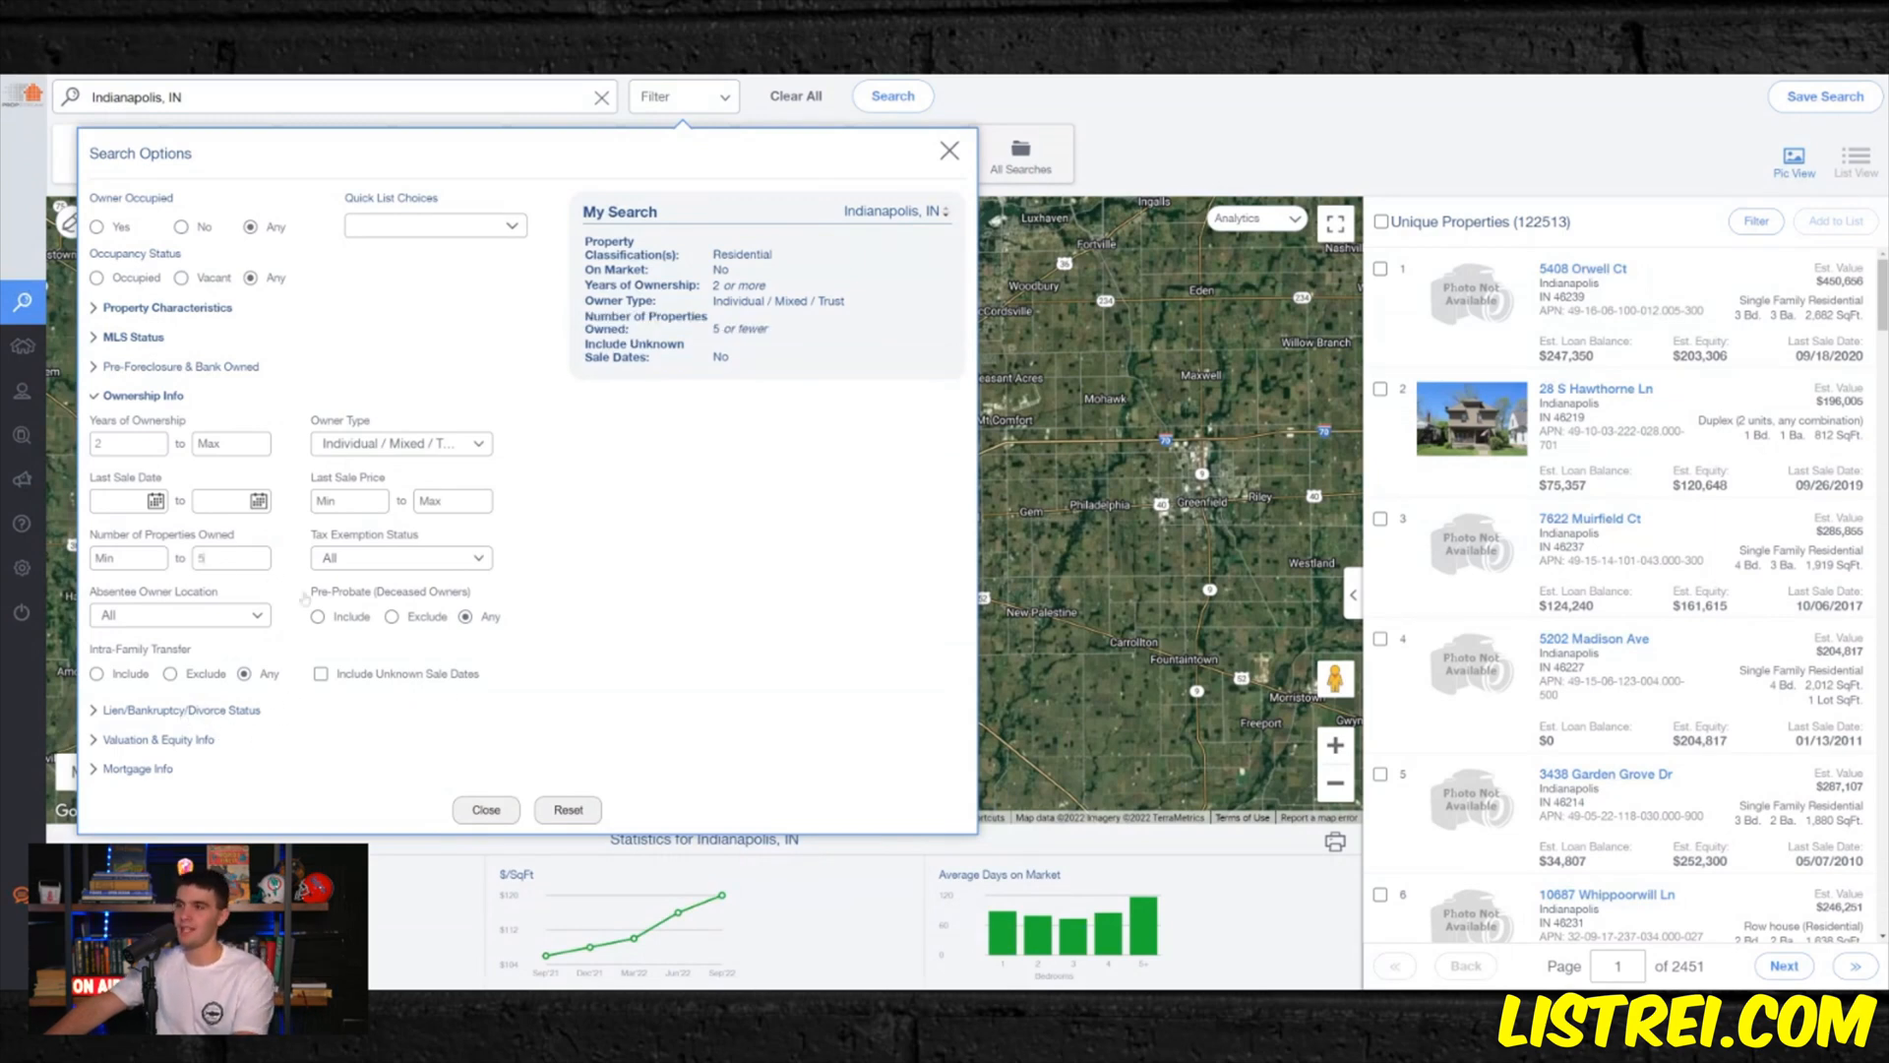
- Filter the search by the Has Active Lien quick target status
{"action": "left_click", "coordinate": [197, 710]}
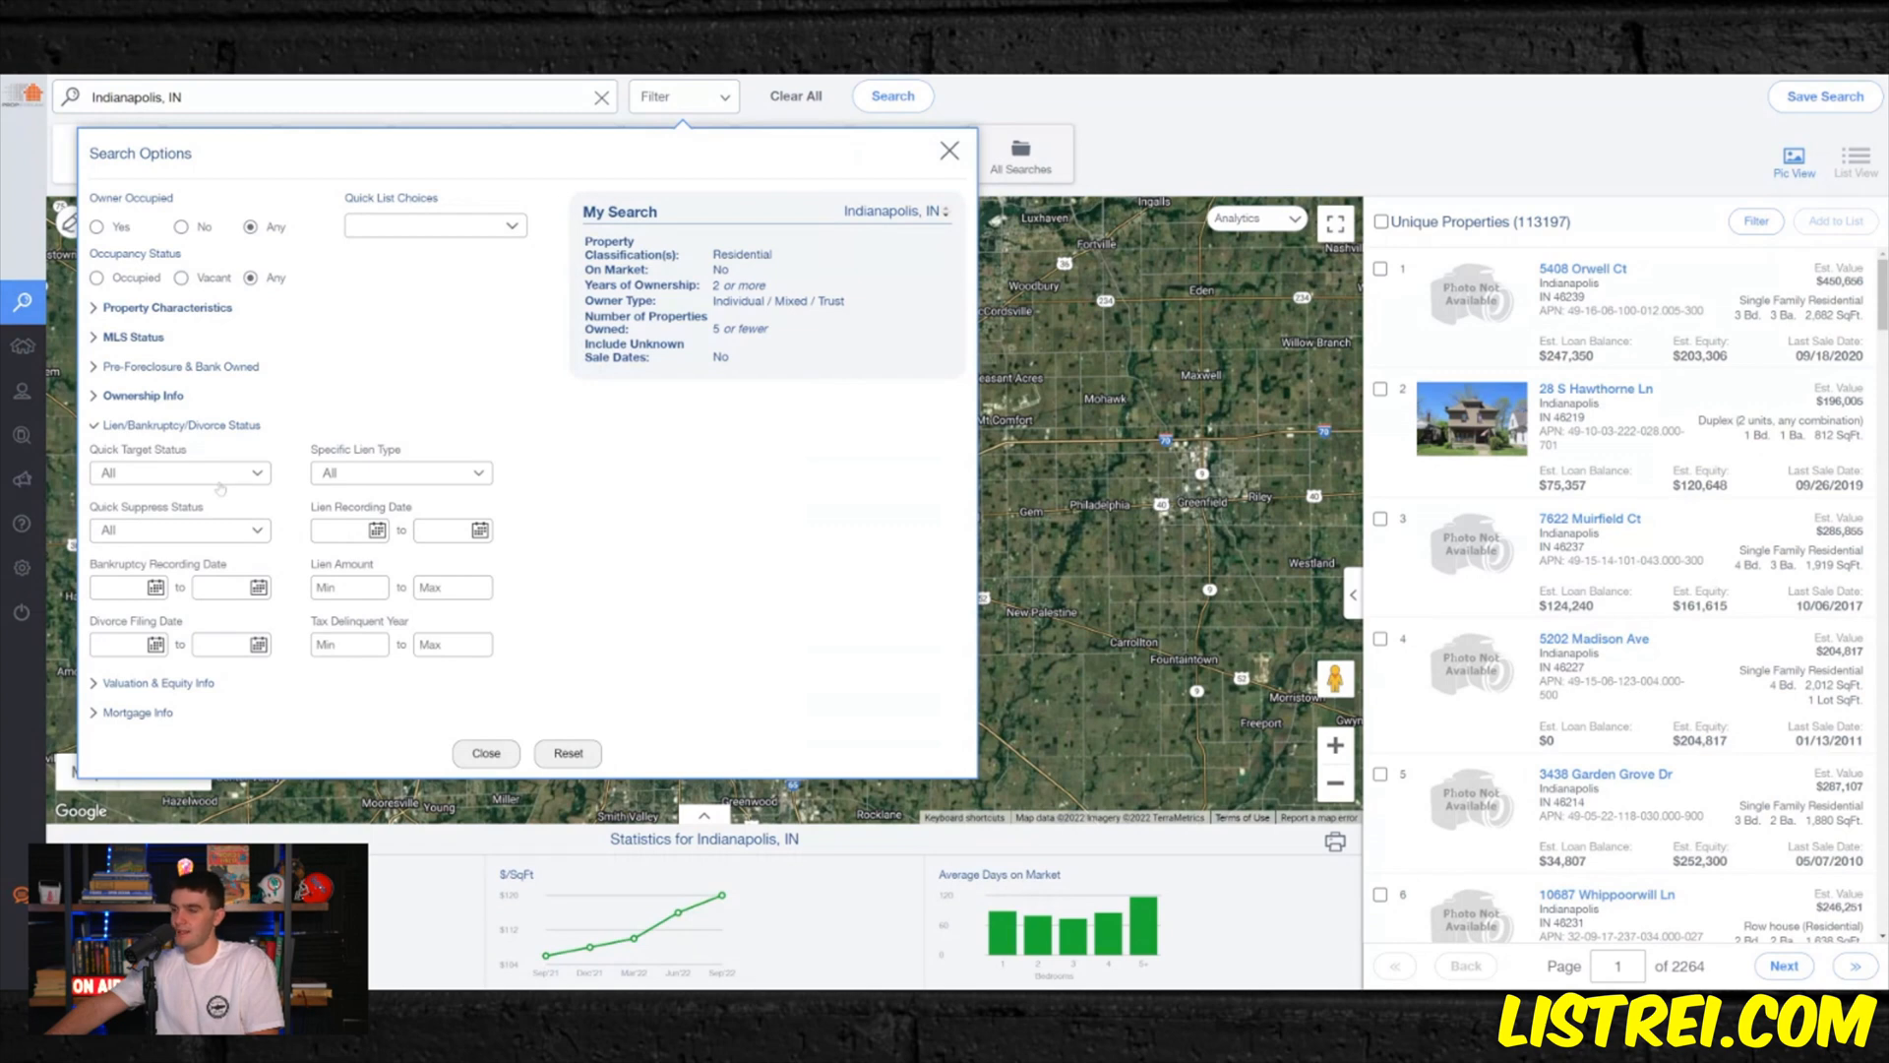
{"action": "left_click", "coordinate": [228, 474]}
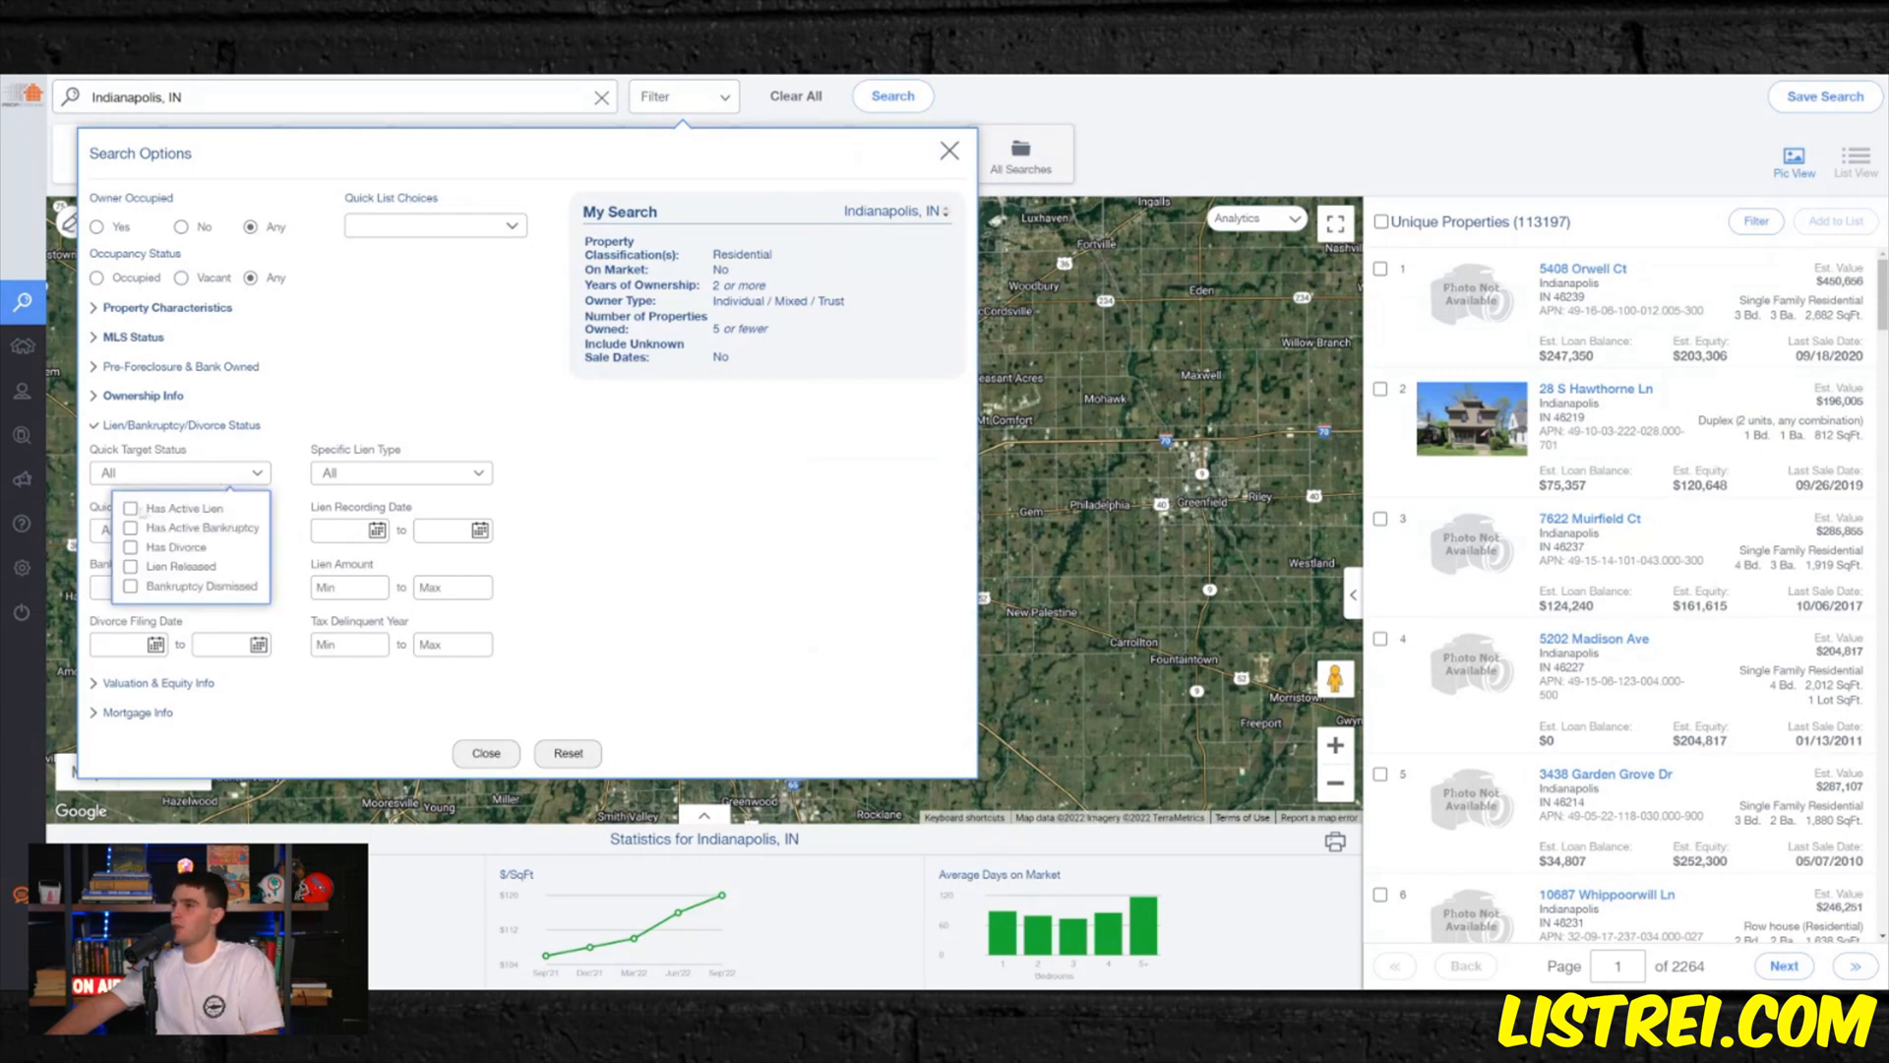
{"action": "left_click", "coordinate": [130, 508]}
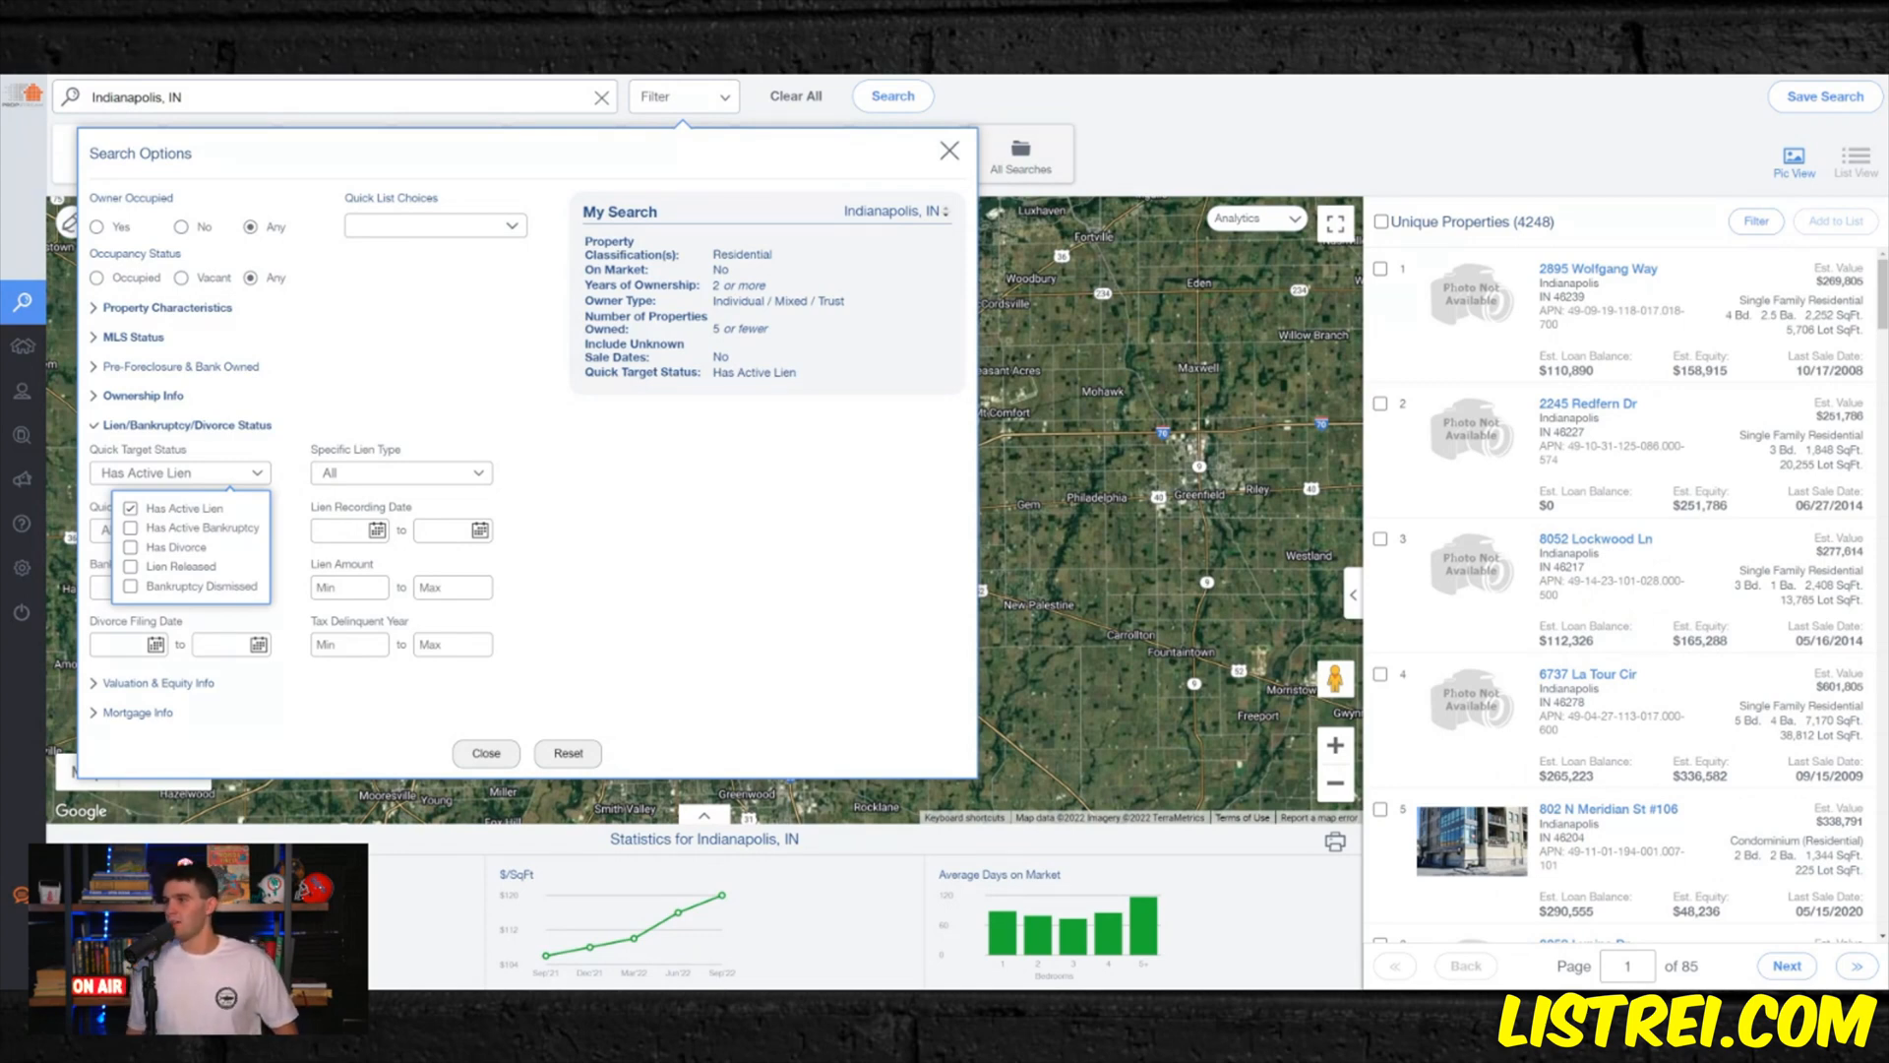
{"action": "left_click", "coordinate": [366, 395]}
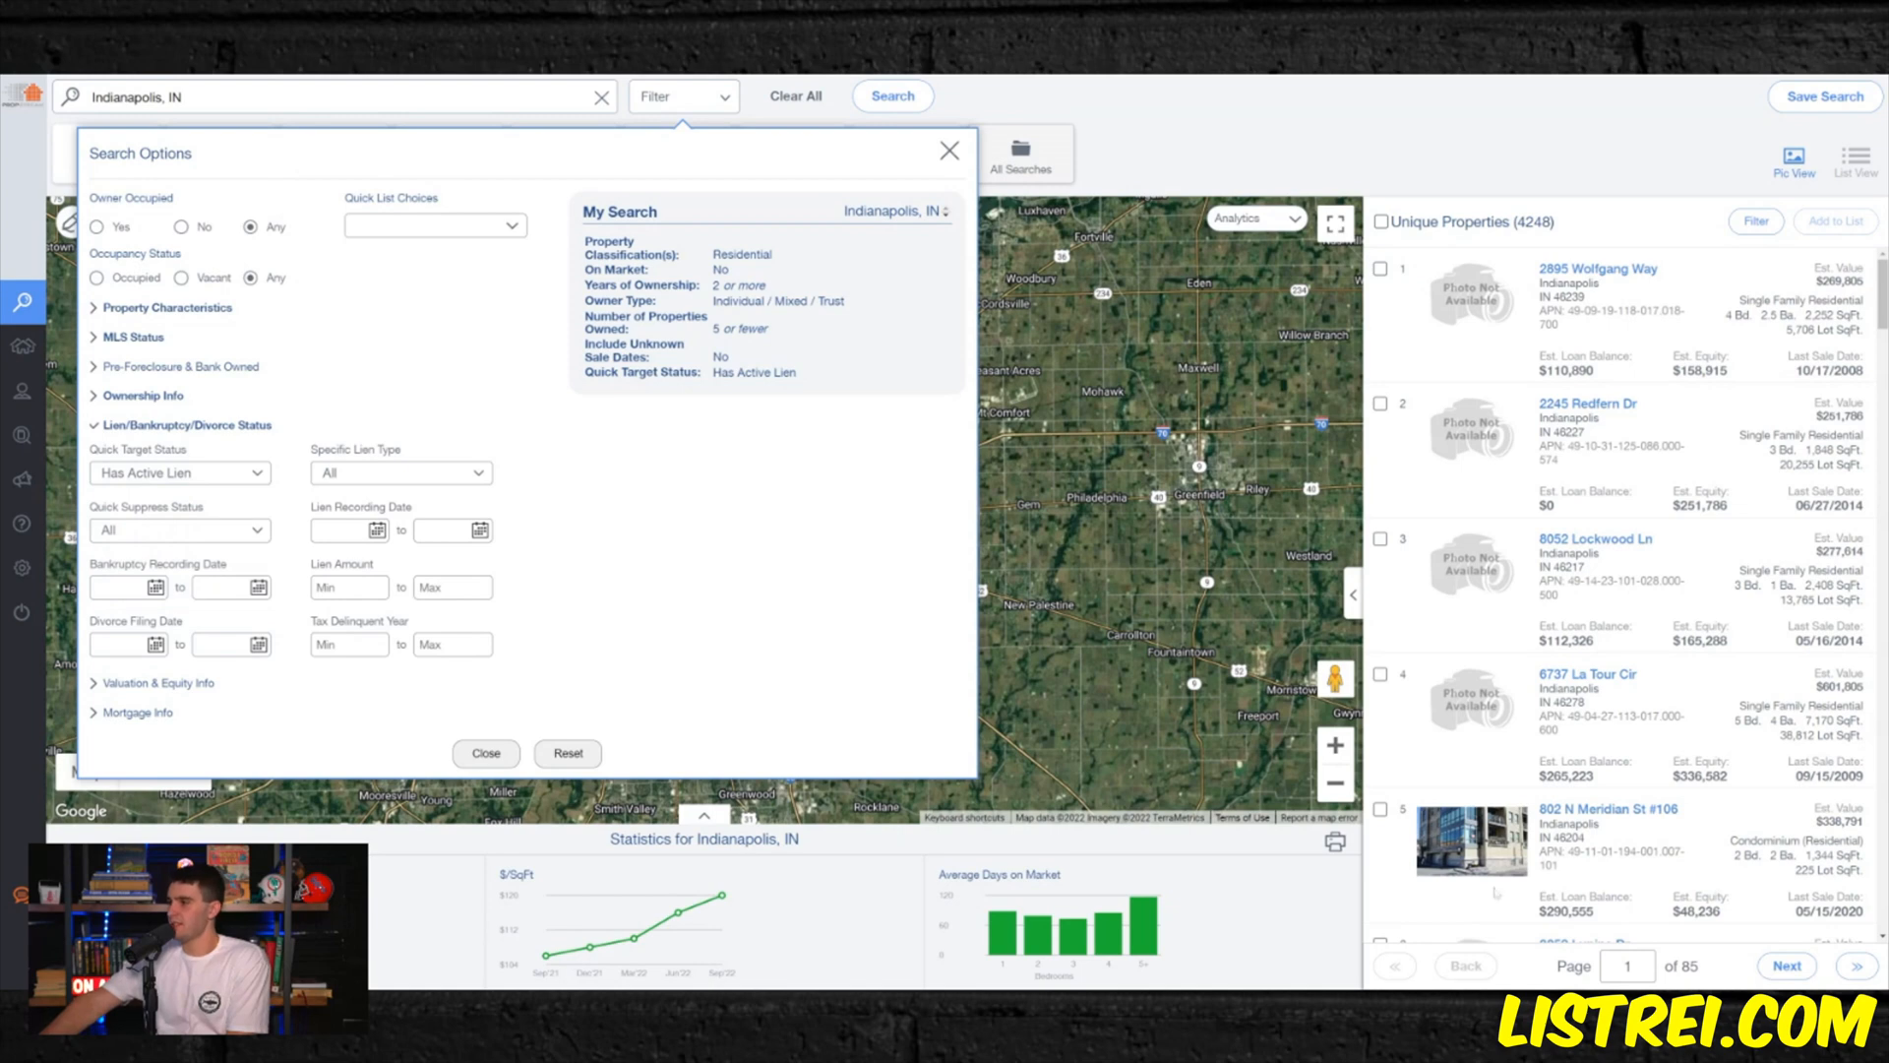
- Set the property type to Single Family
{"action": "left_click", "coordinate": [106, 311]}
{"action": "left_click", "coordinate": [411, 362]}
{"action": "left_click", "coordinate": [235, 421]}
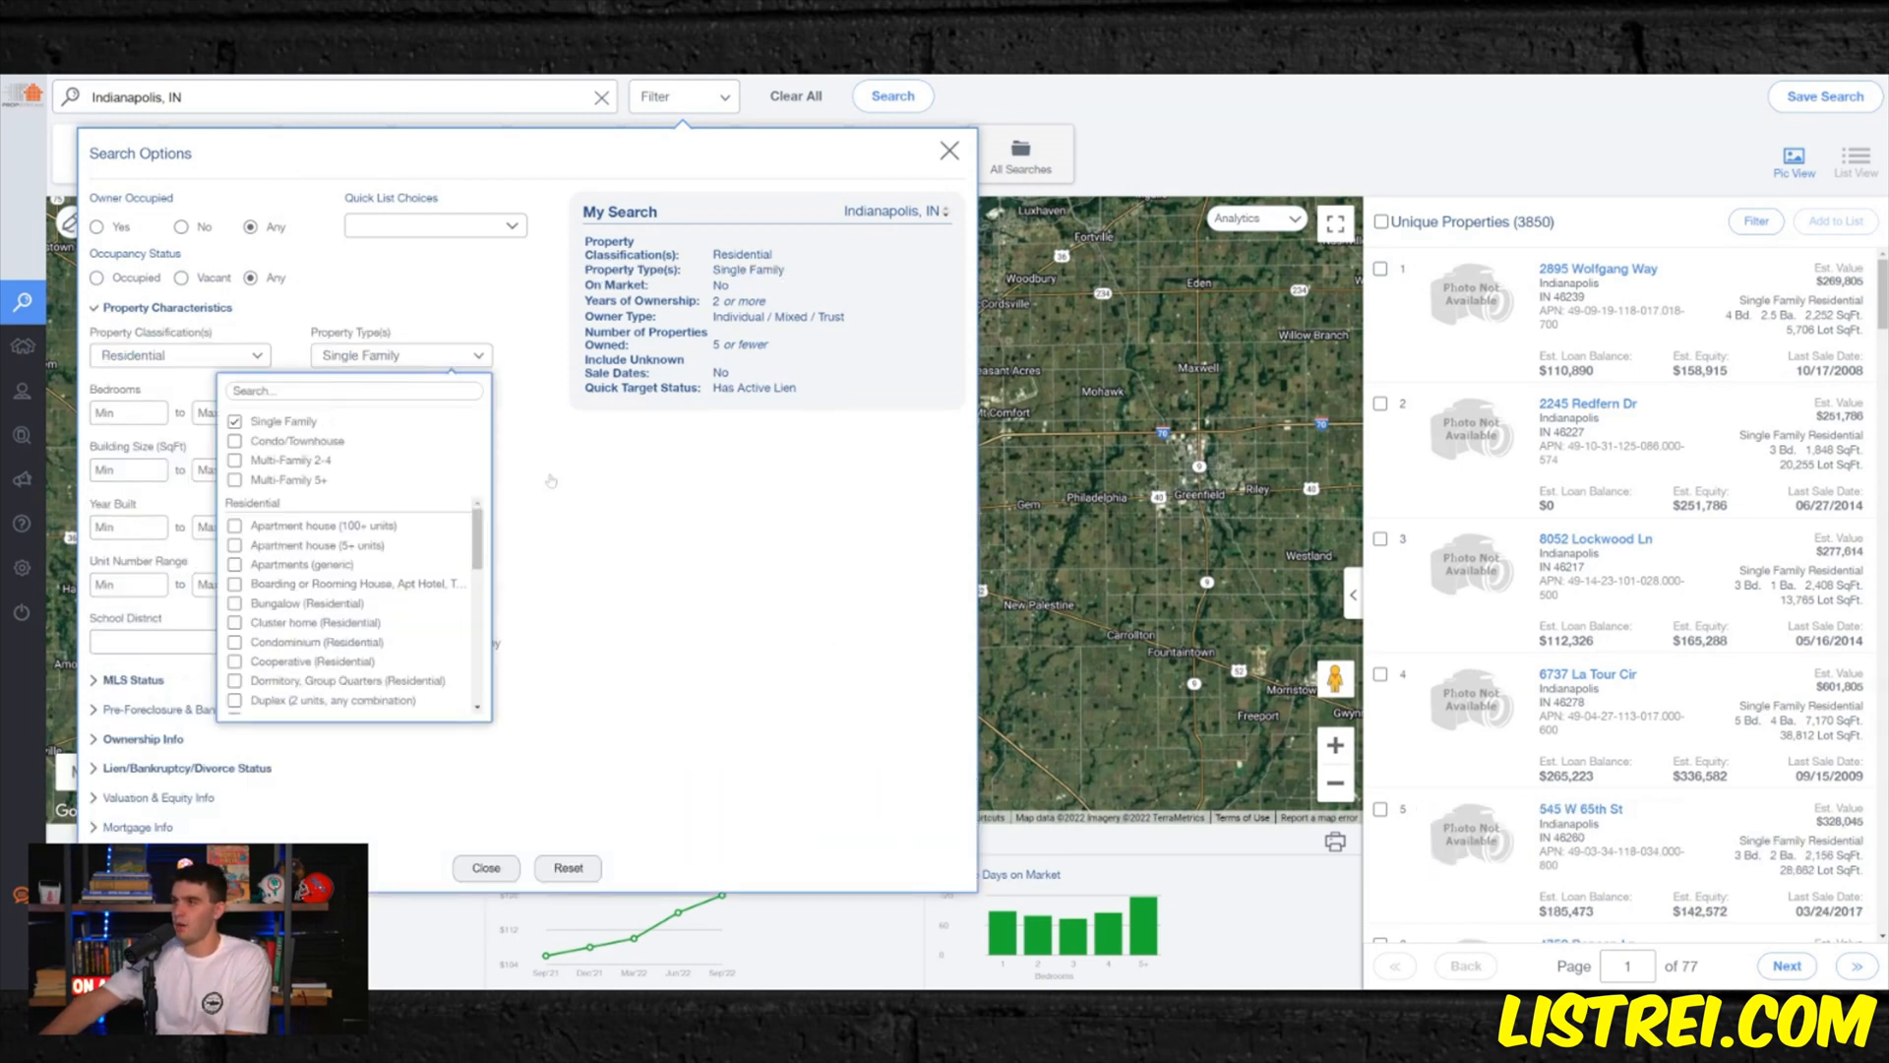
{"action": "left_click", "coordinate": [235, 421]}
{"action": "left_click", "coordinate": [235, 421]}
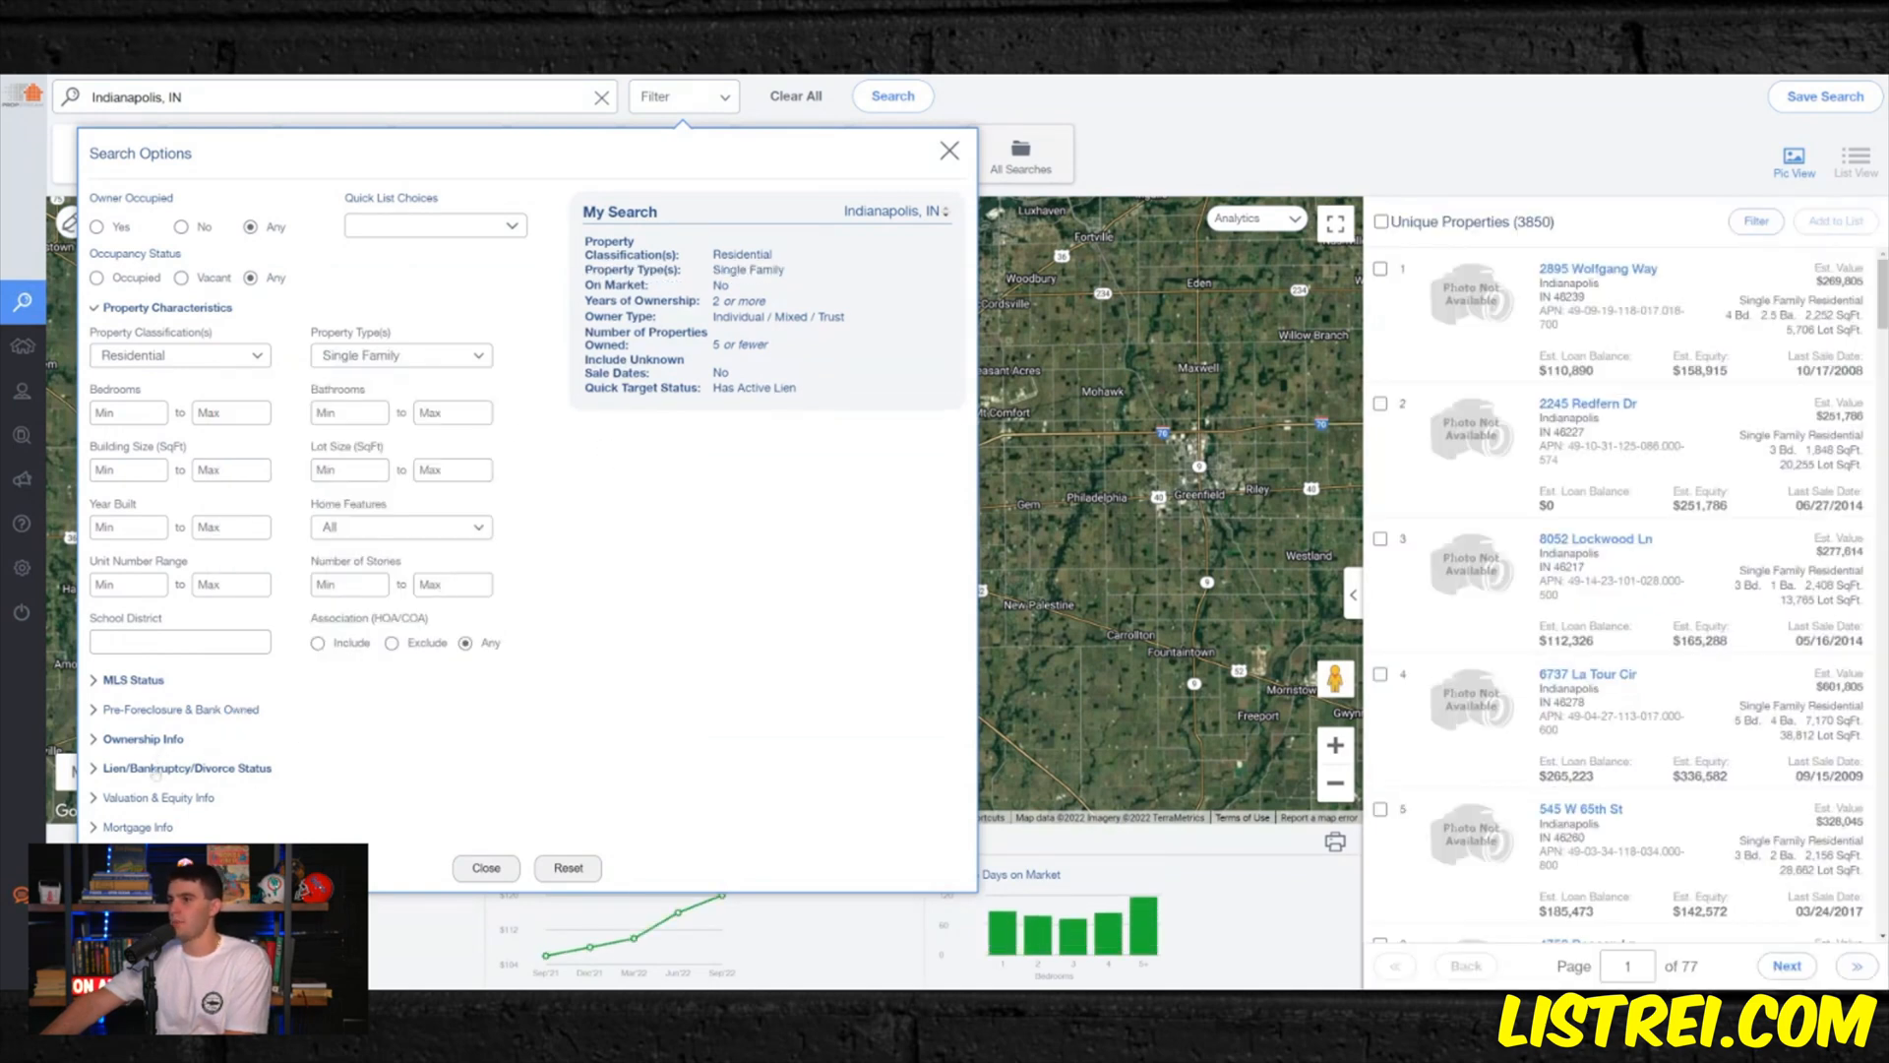
- Replace the Has Active Lien target status with the specific lien types Tax Lien, Utility Lien and Other
{"action": "left_click", "coordinate": [160, 769]}
{"action": "left_click", "coordinate": [235, 474]}
{"action": "left_click", "coordinate": [130, 508]}
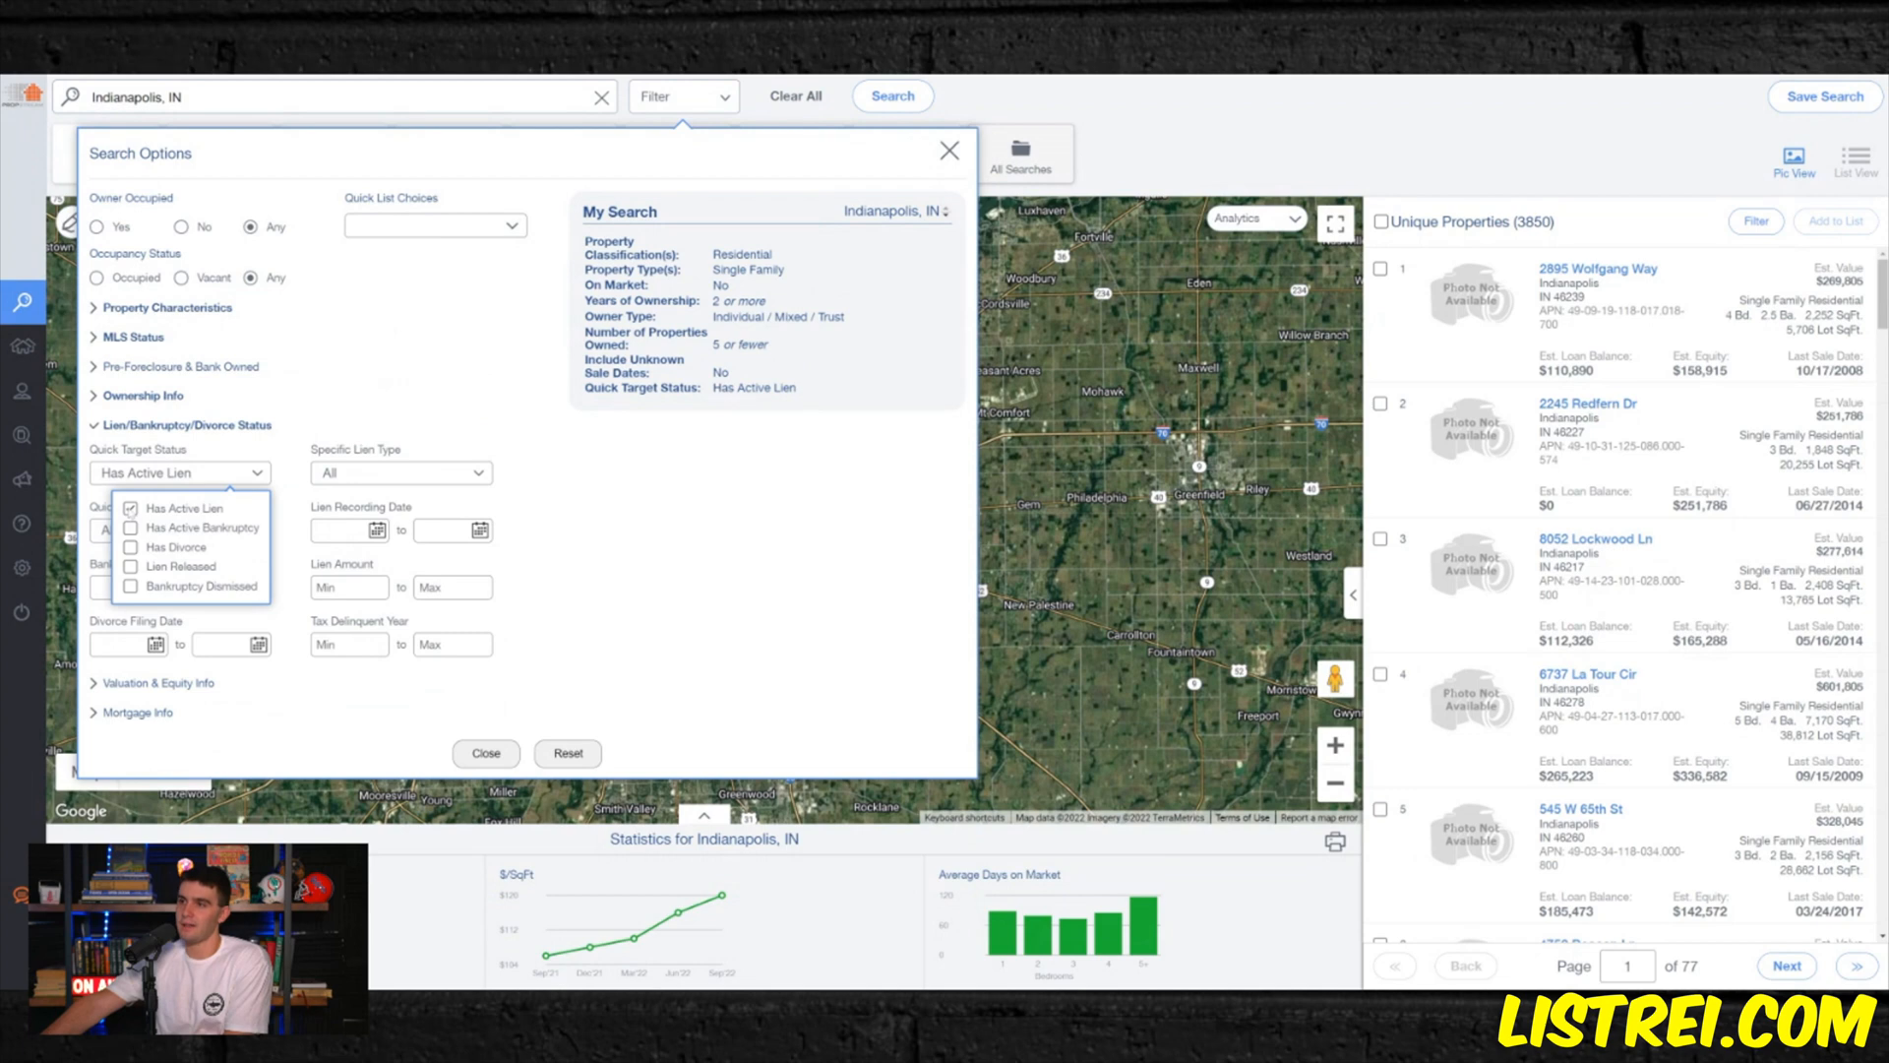
{"action": "left_click", "coordinate": [367, 476]}
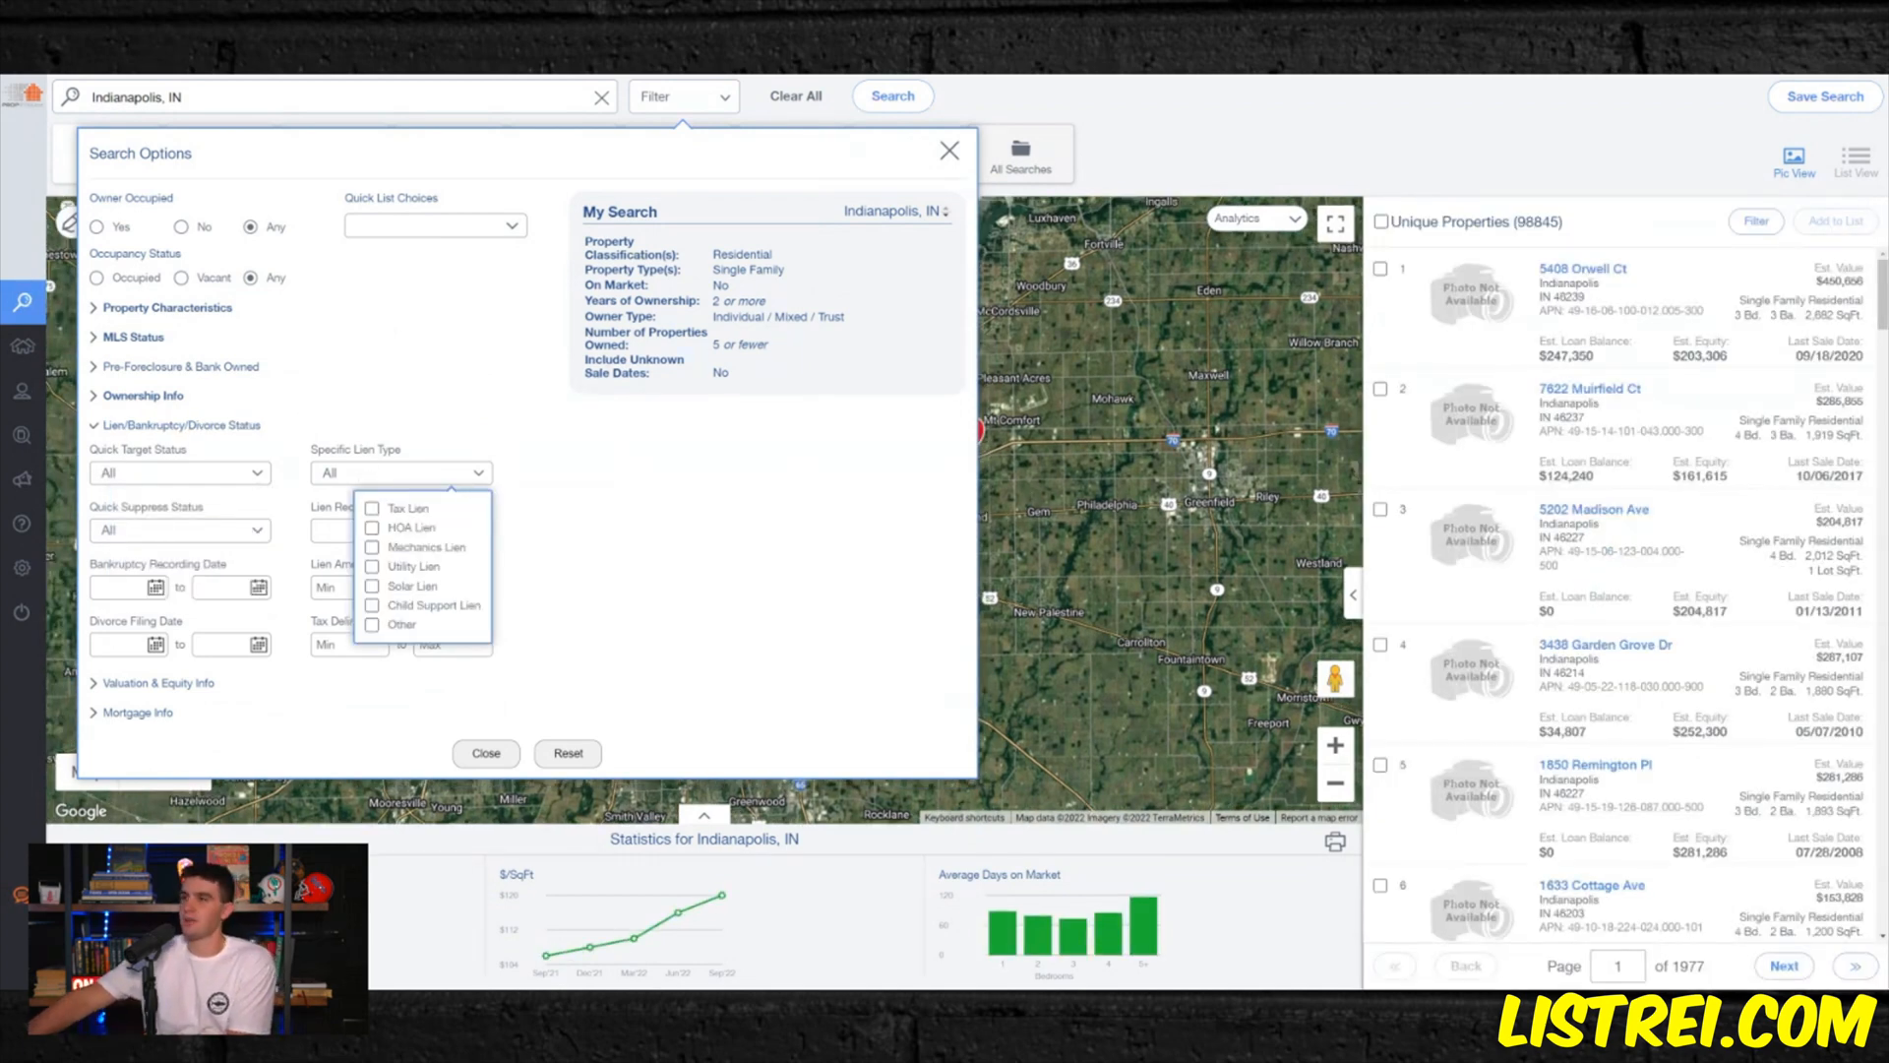
{"action": "left_click", "coordinate": [395, 509]}
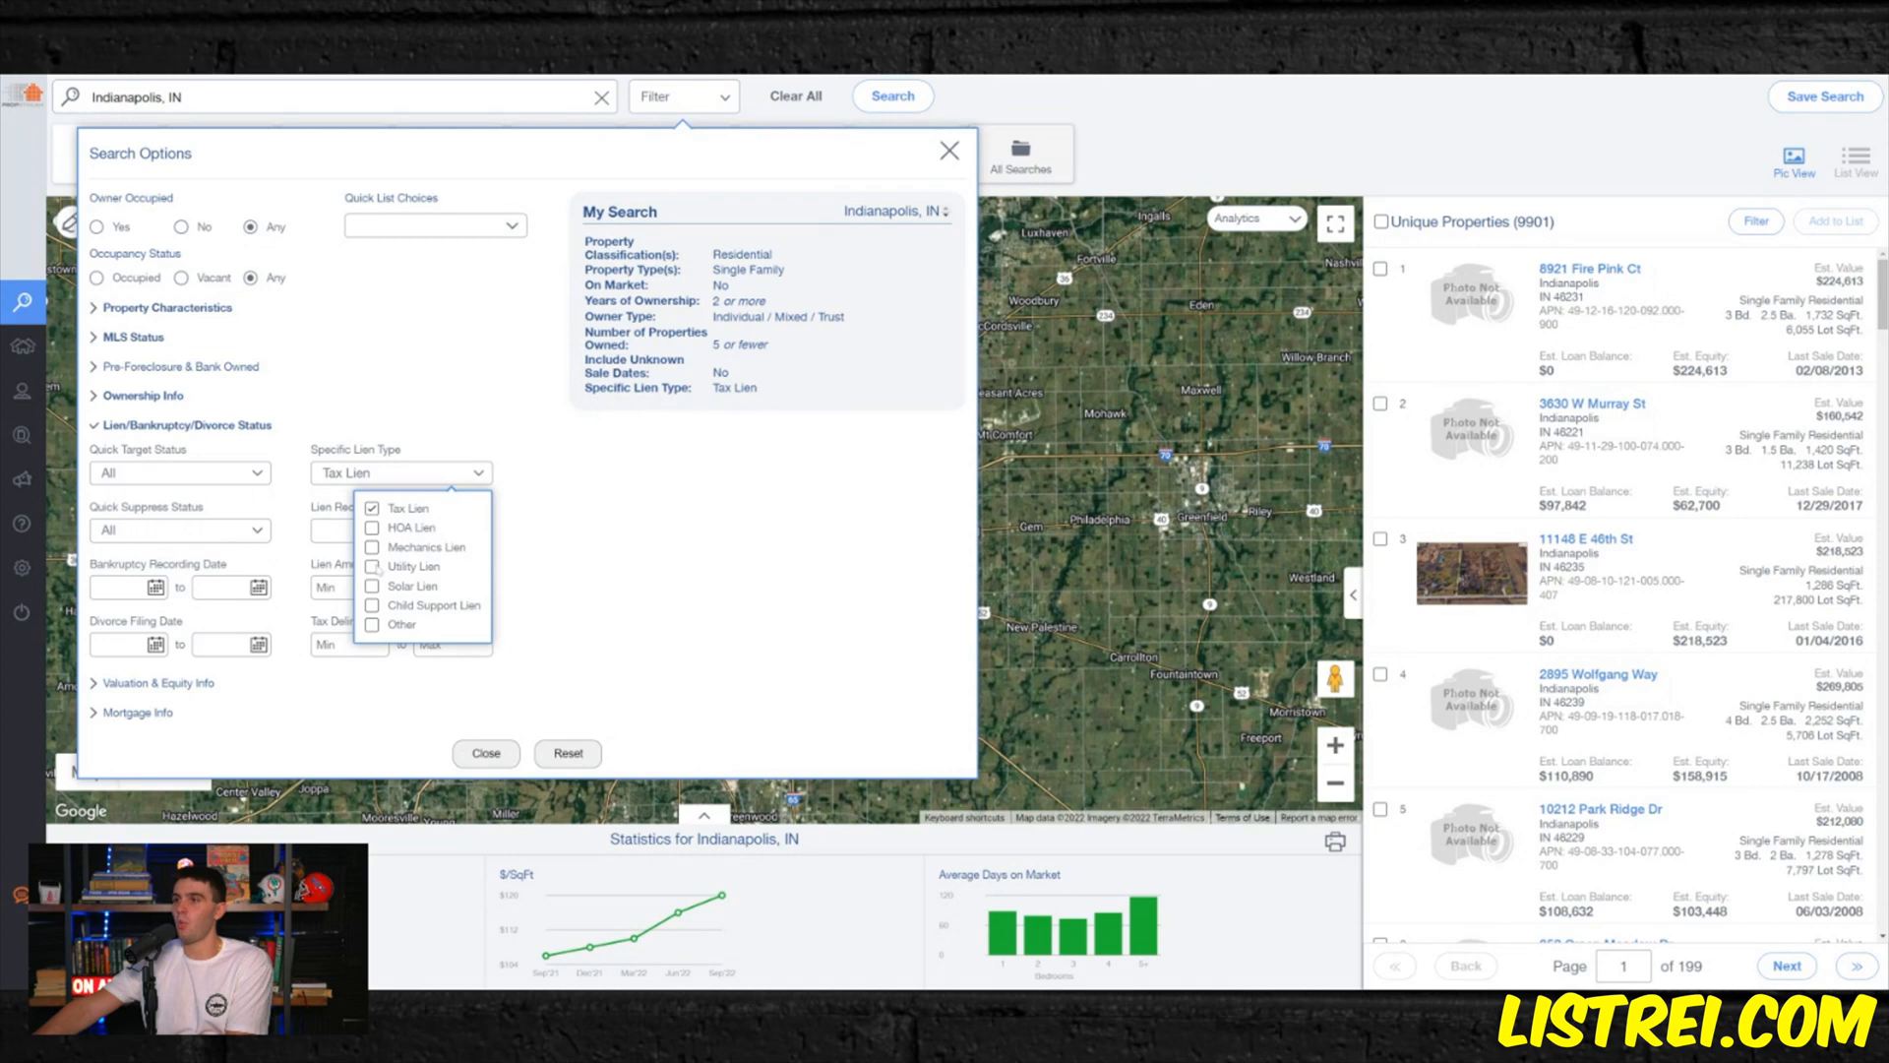
{"action": "left_click", "coordinate": [374, 568]}
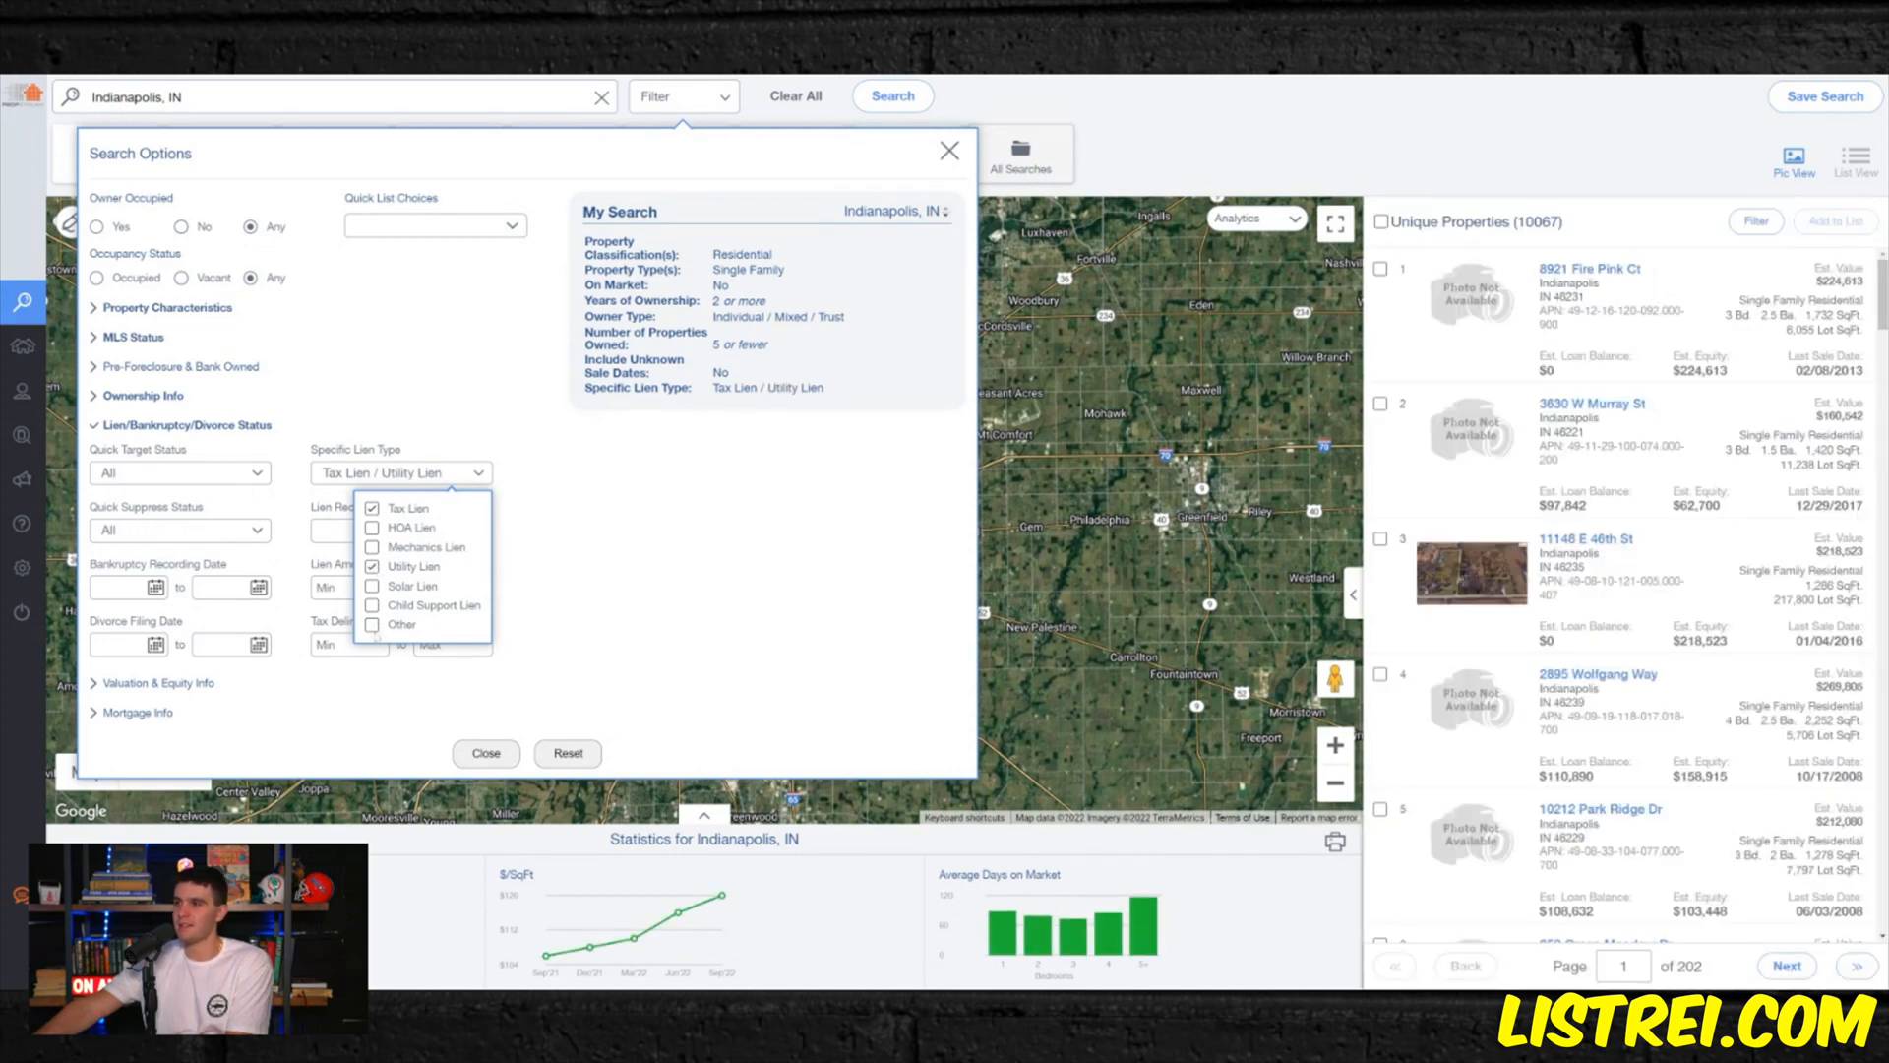
{"action": "left_click", "coordinate": [373, 625]}
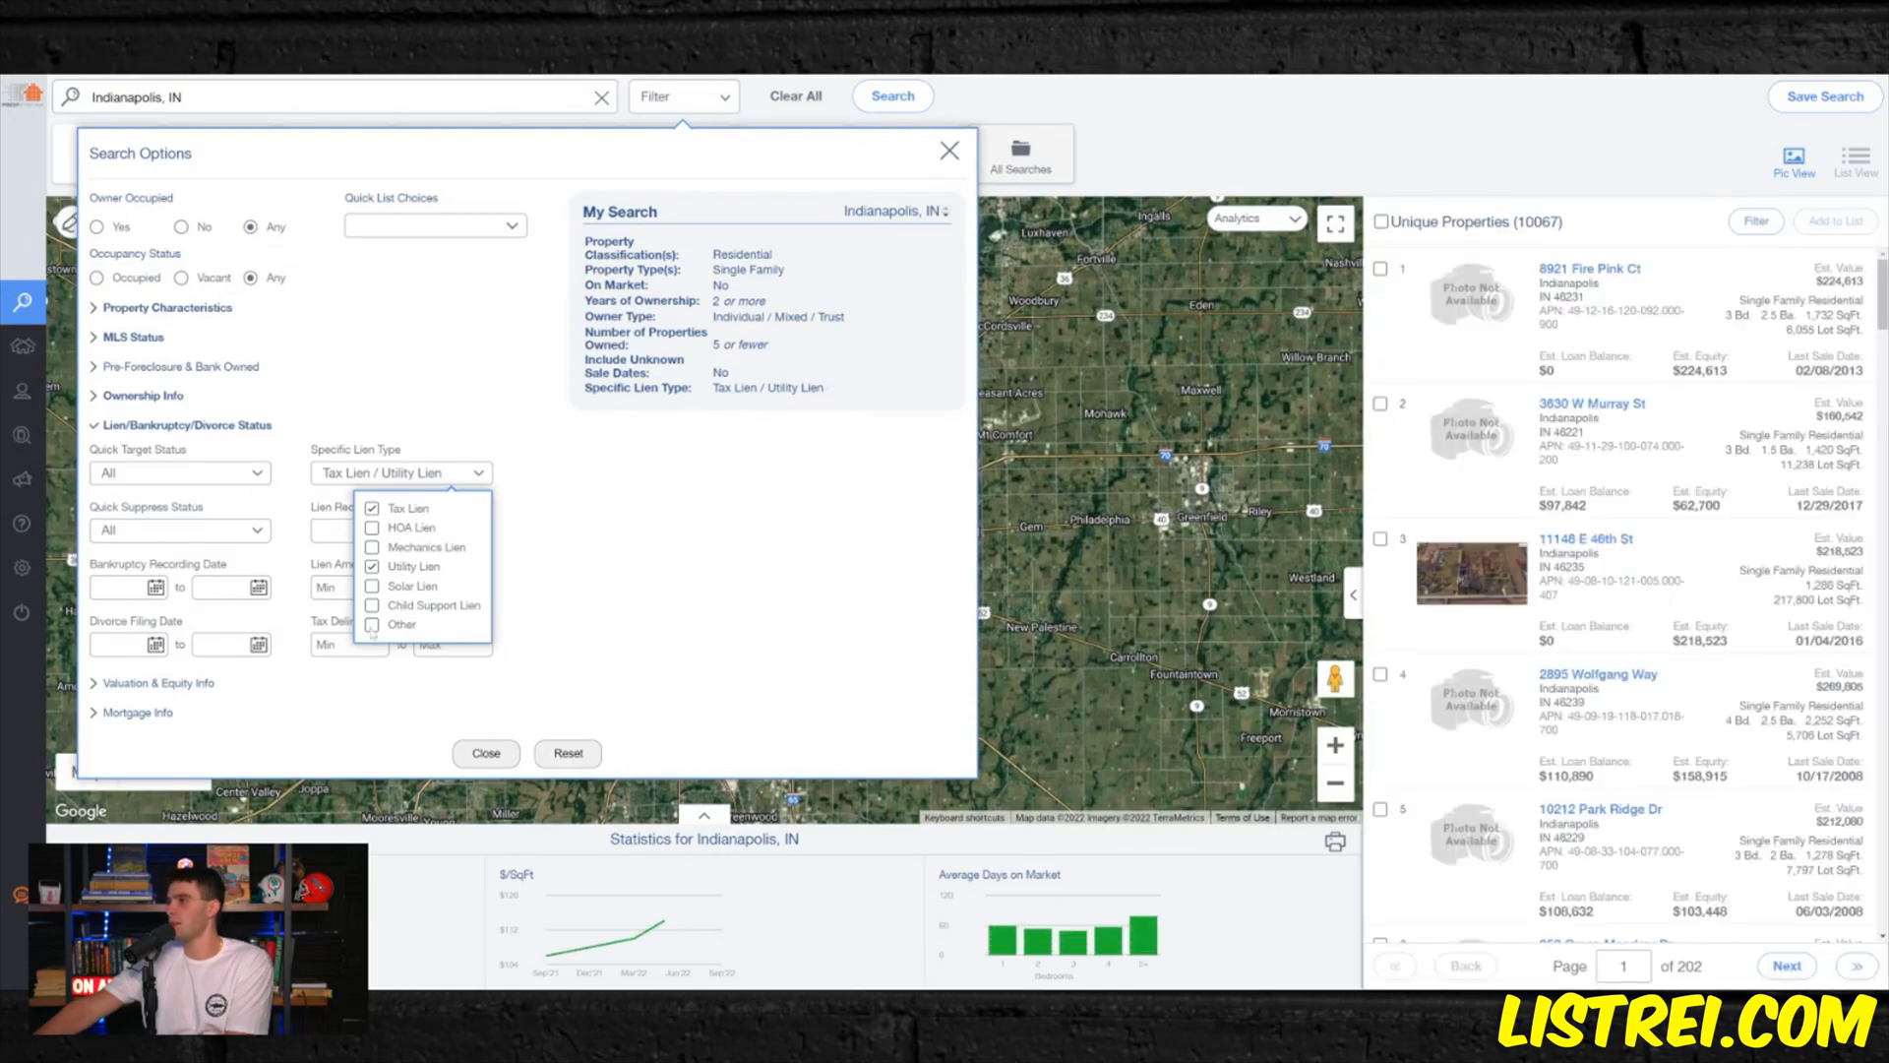
{"action": "left_click", "coordinate": [412, 425]}
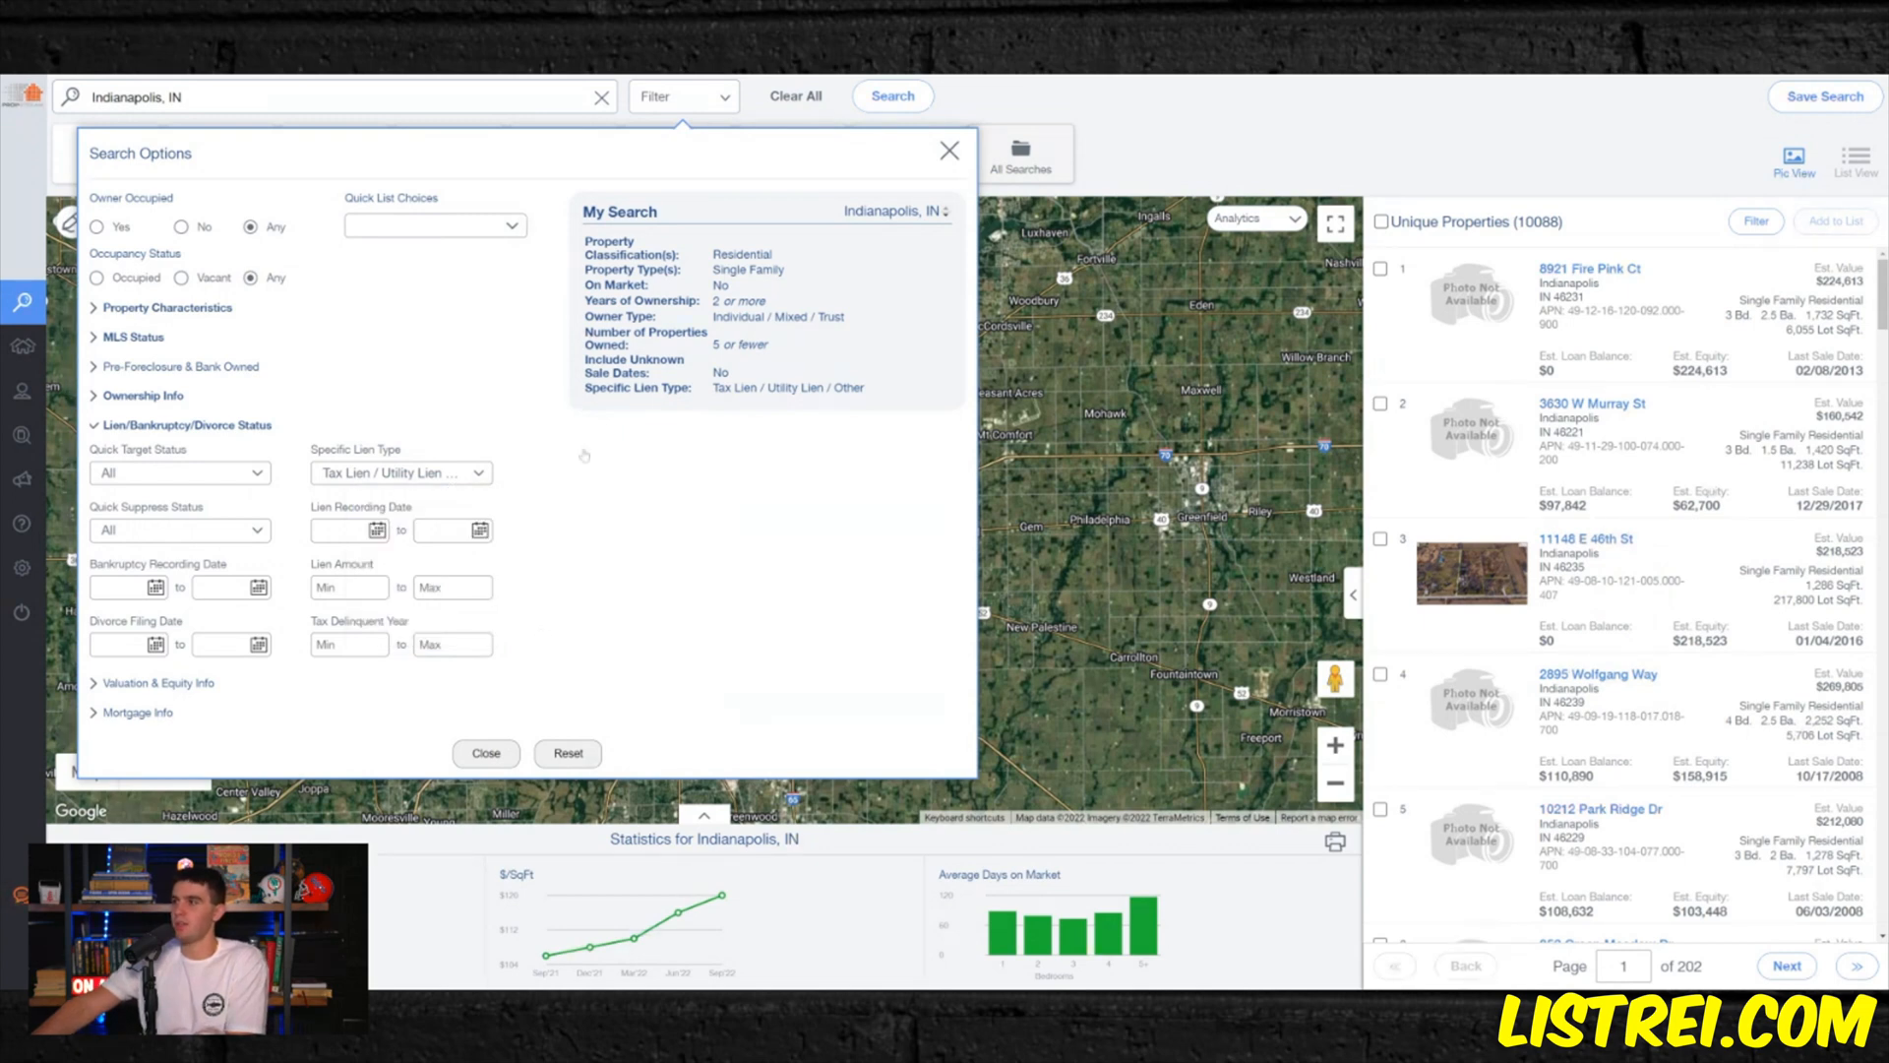
- Set the maximum estimated value to 300,000 and the minimum estimated equity to 55%
{"action": "left_click", "coordinate": [181, 686]}
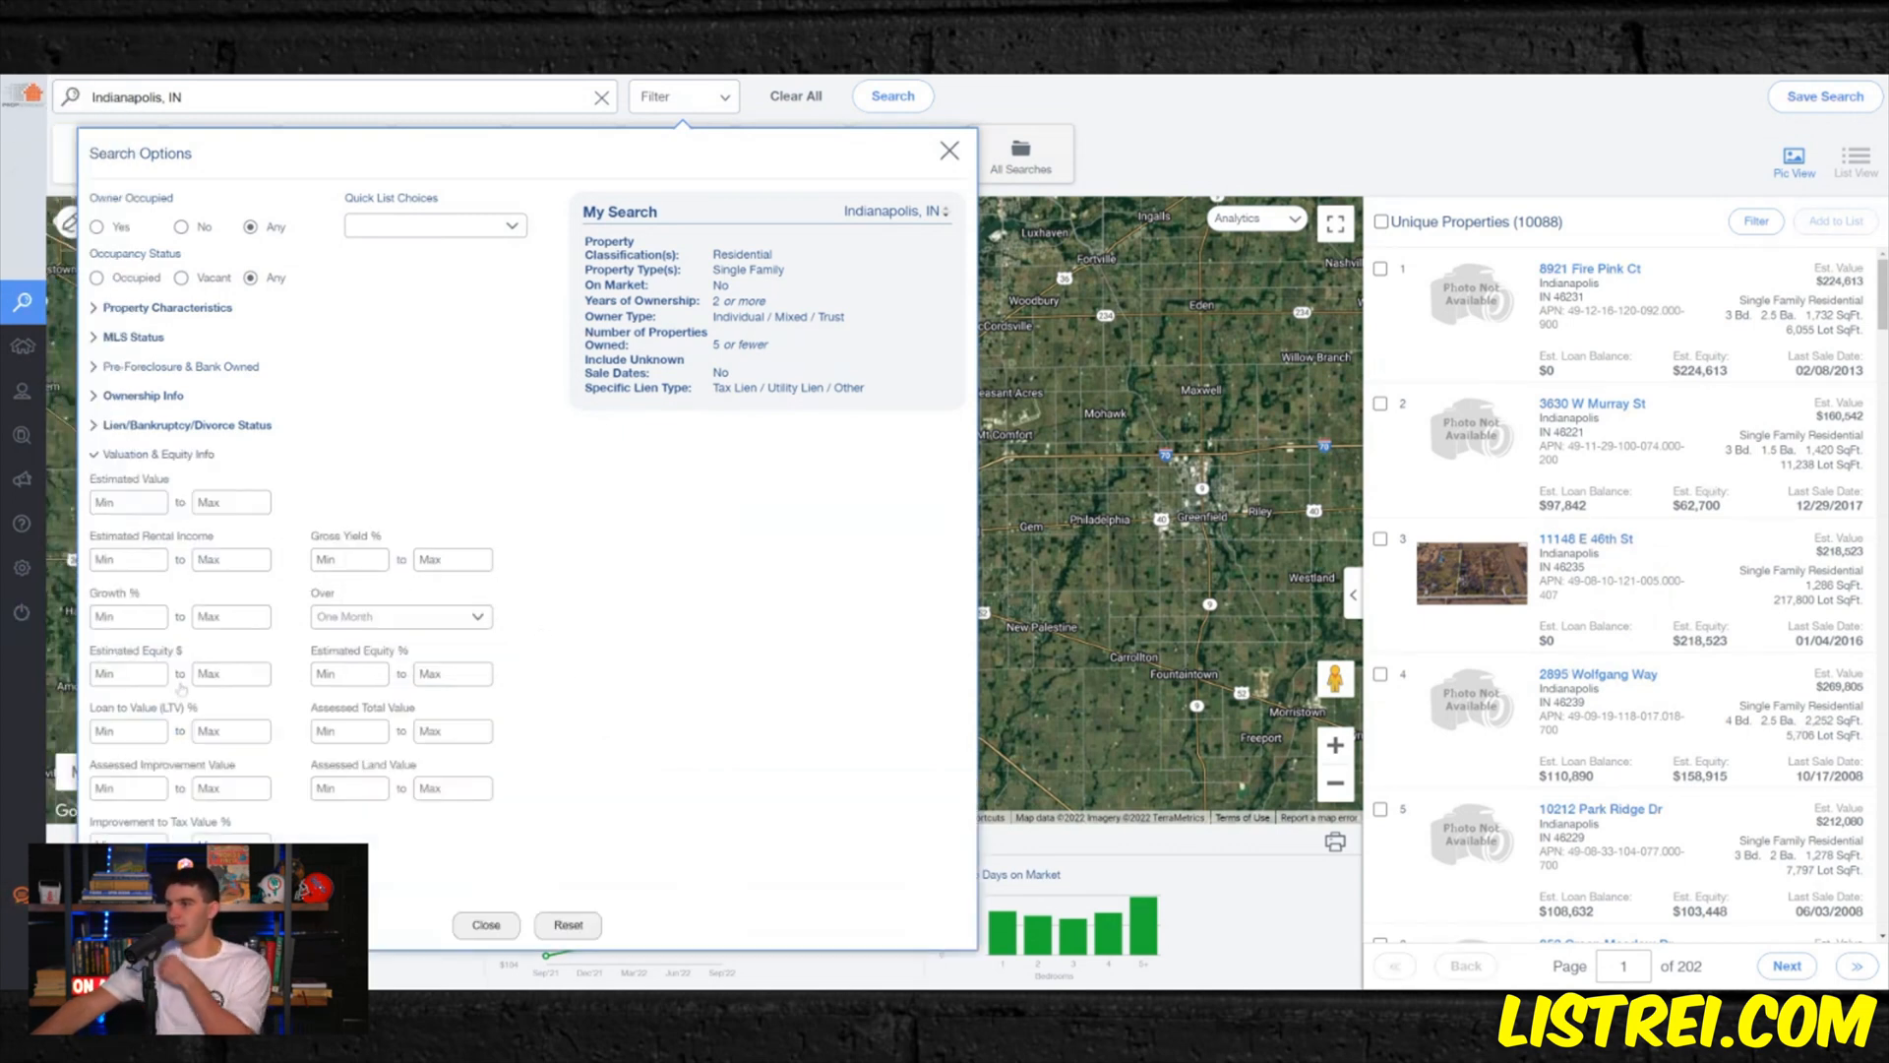
{"action": "left_click", "coordinate": [231, 502]}
{"action": "type", "text": "3000000"}
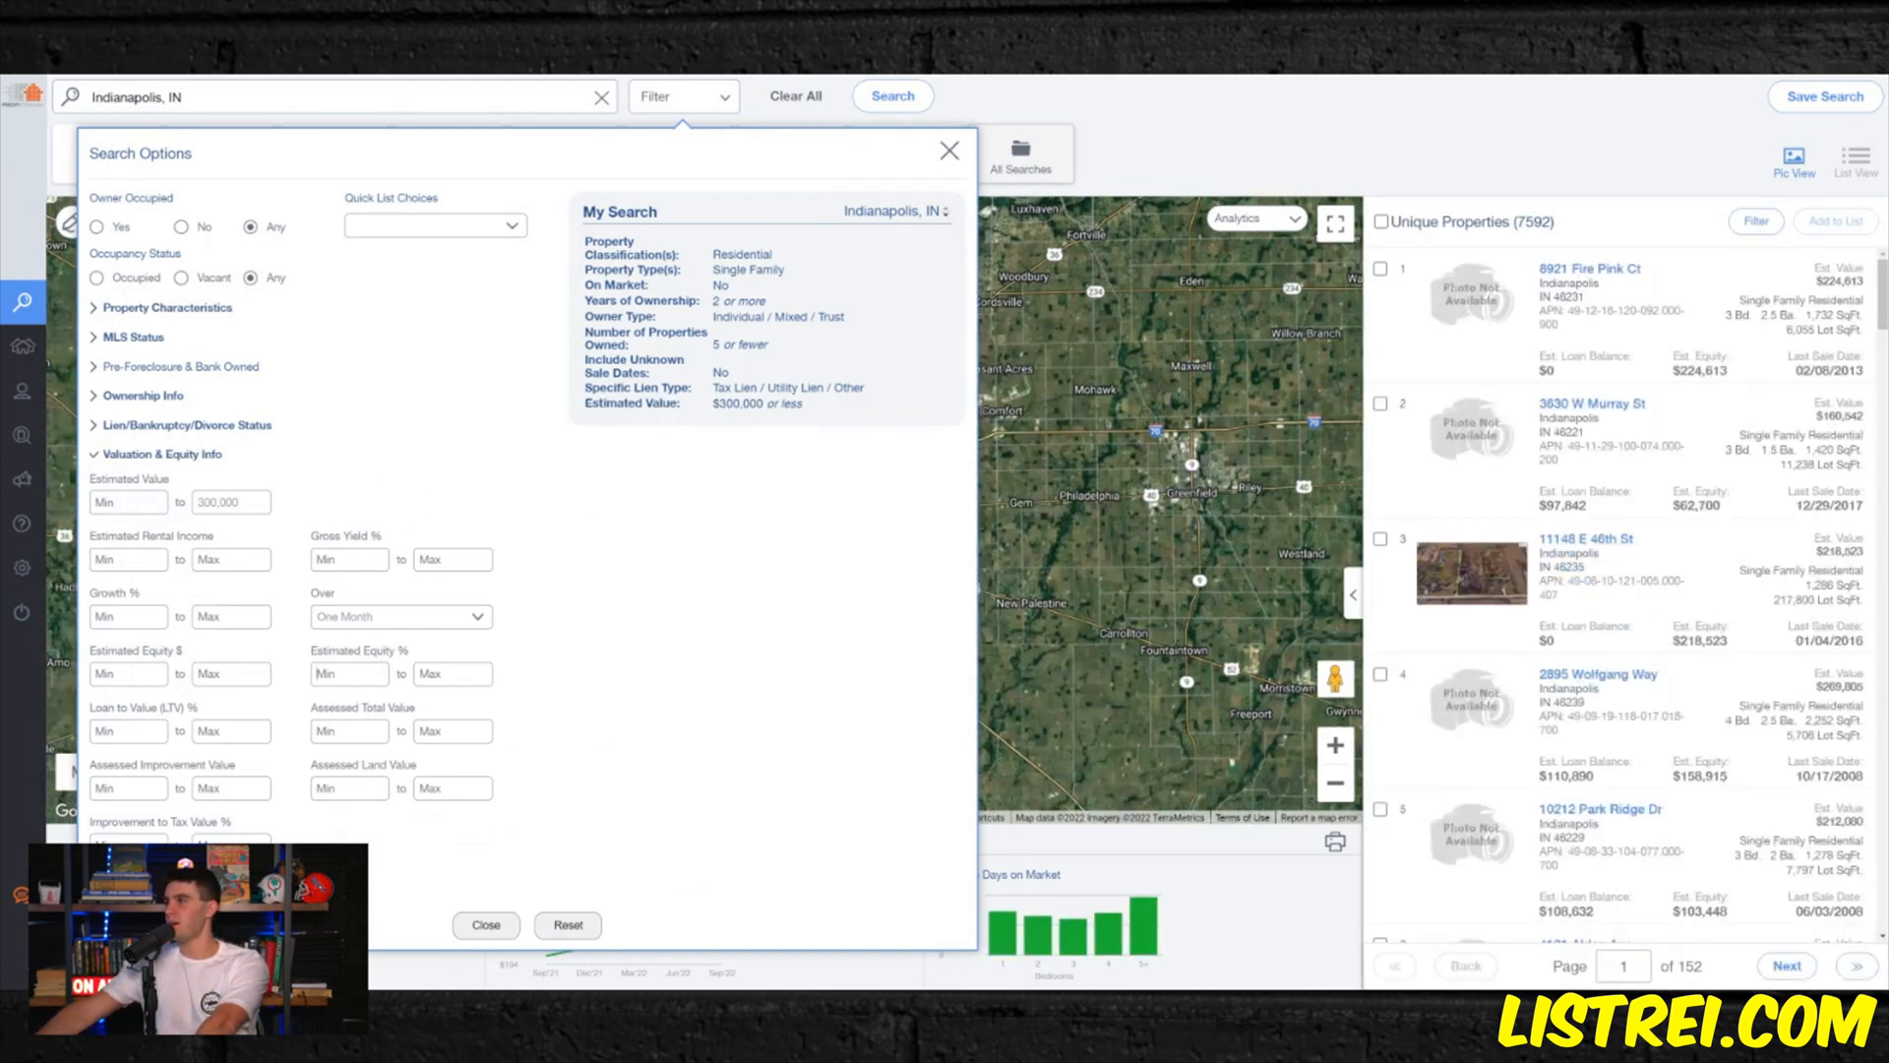
{"action": "left_click", "coordinate": [349, 673]}
{"action": "type", "text": "55"}
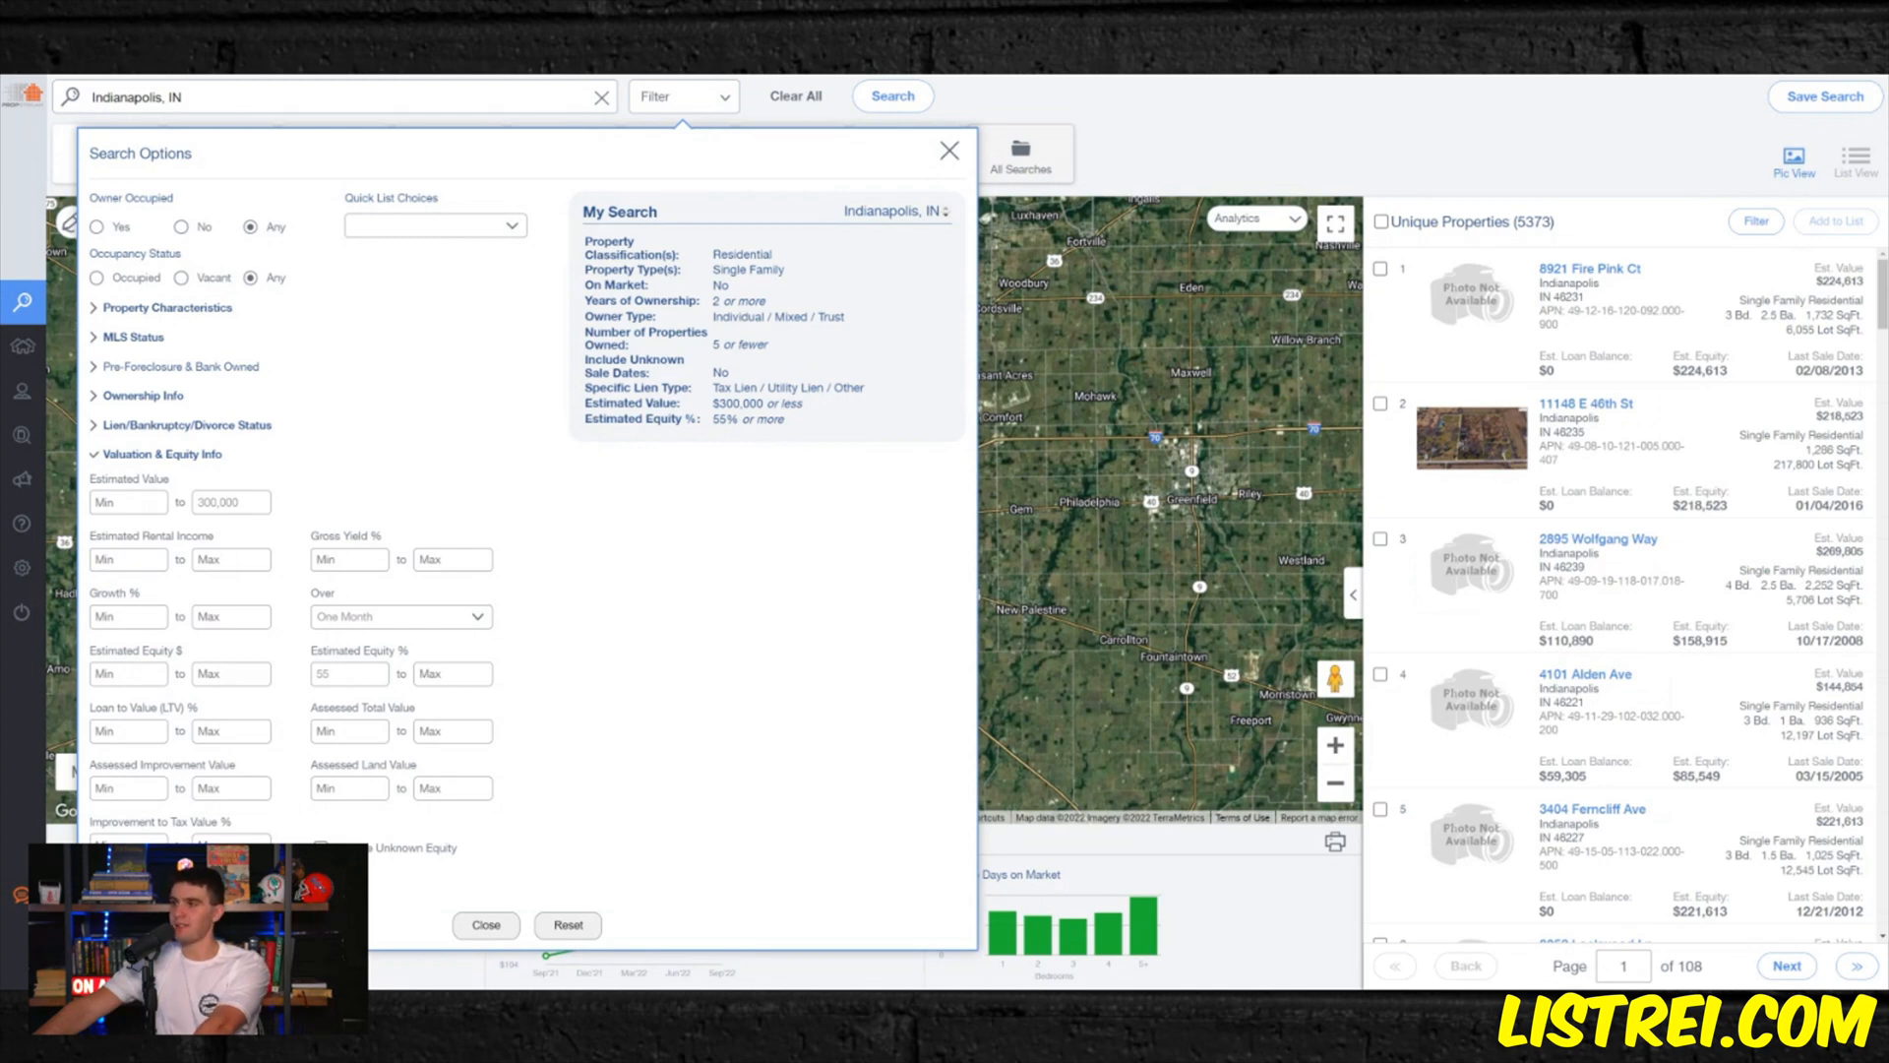
- Try a maximum estimated value of 250,000, and set the limit to 200,000
{"action": "double_click", "coordinate": [231, 502]}
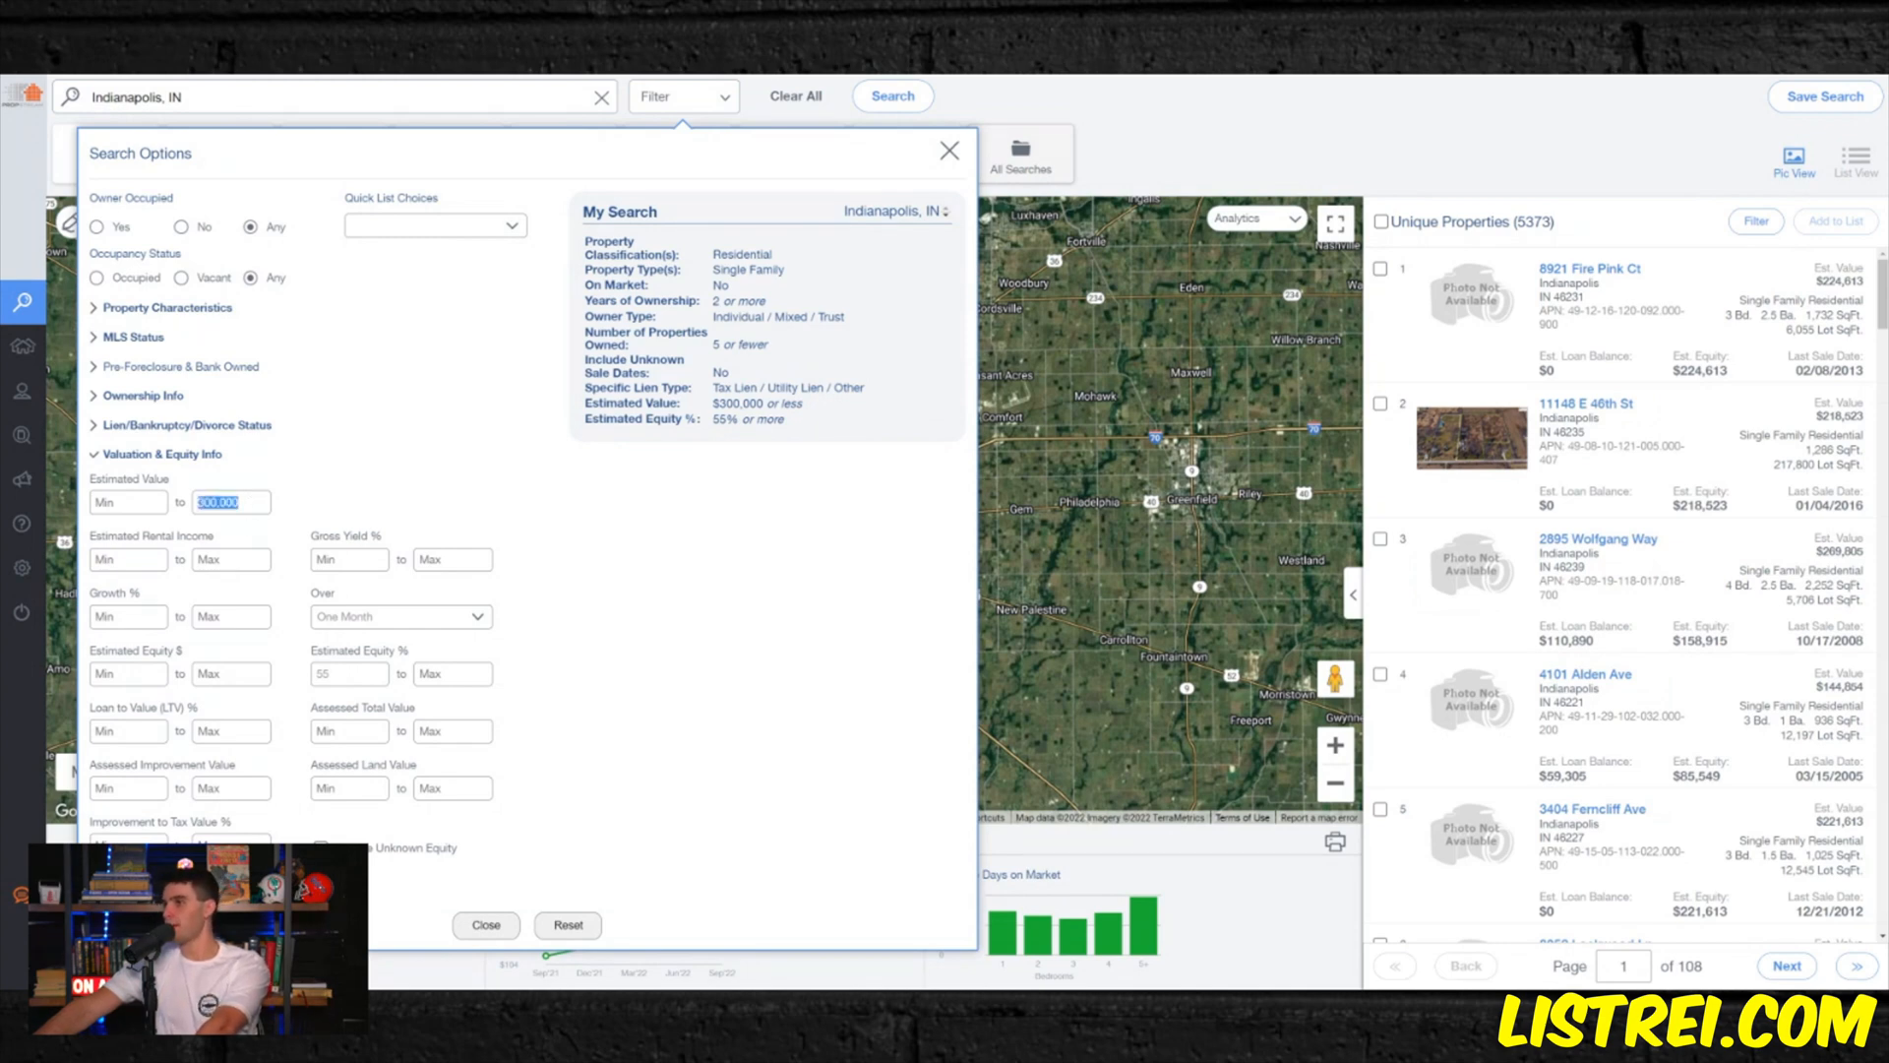
{"action": "type", "text": "250,000"}
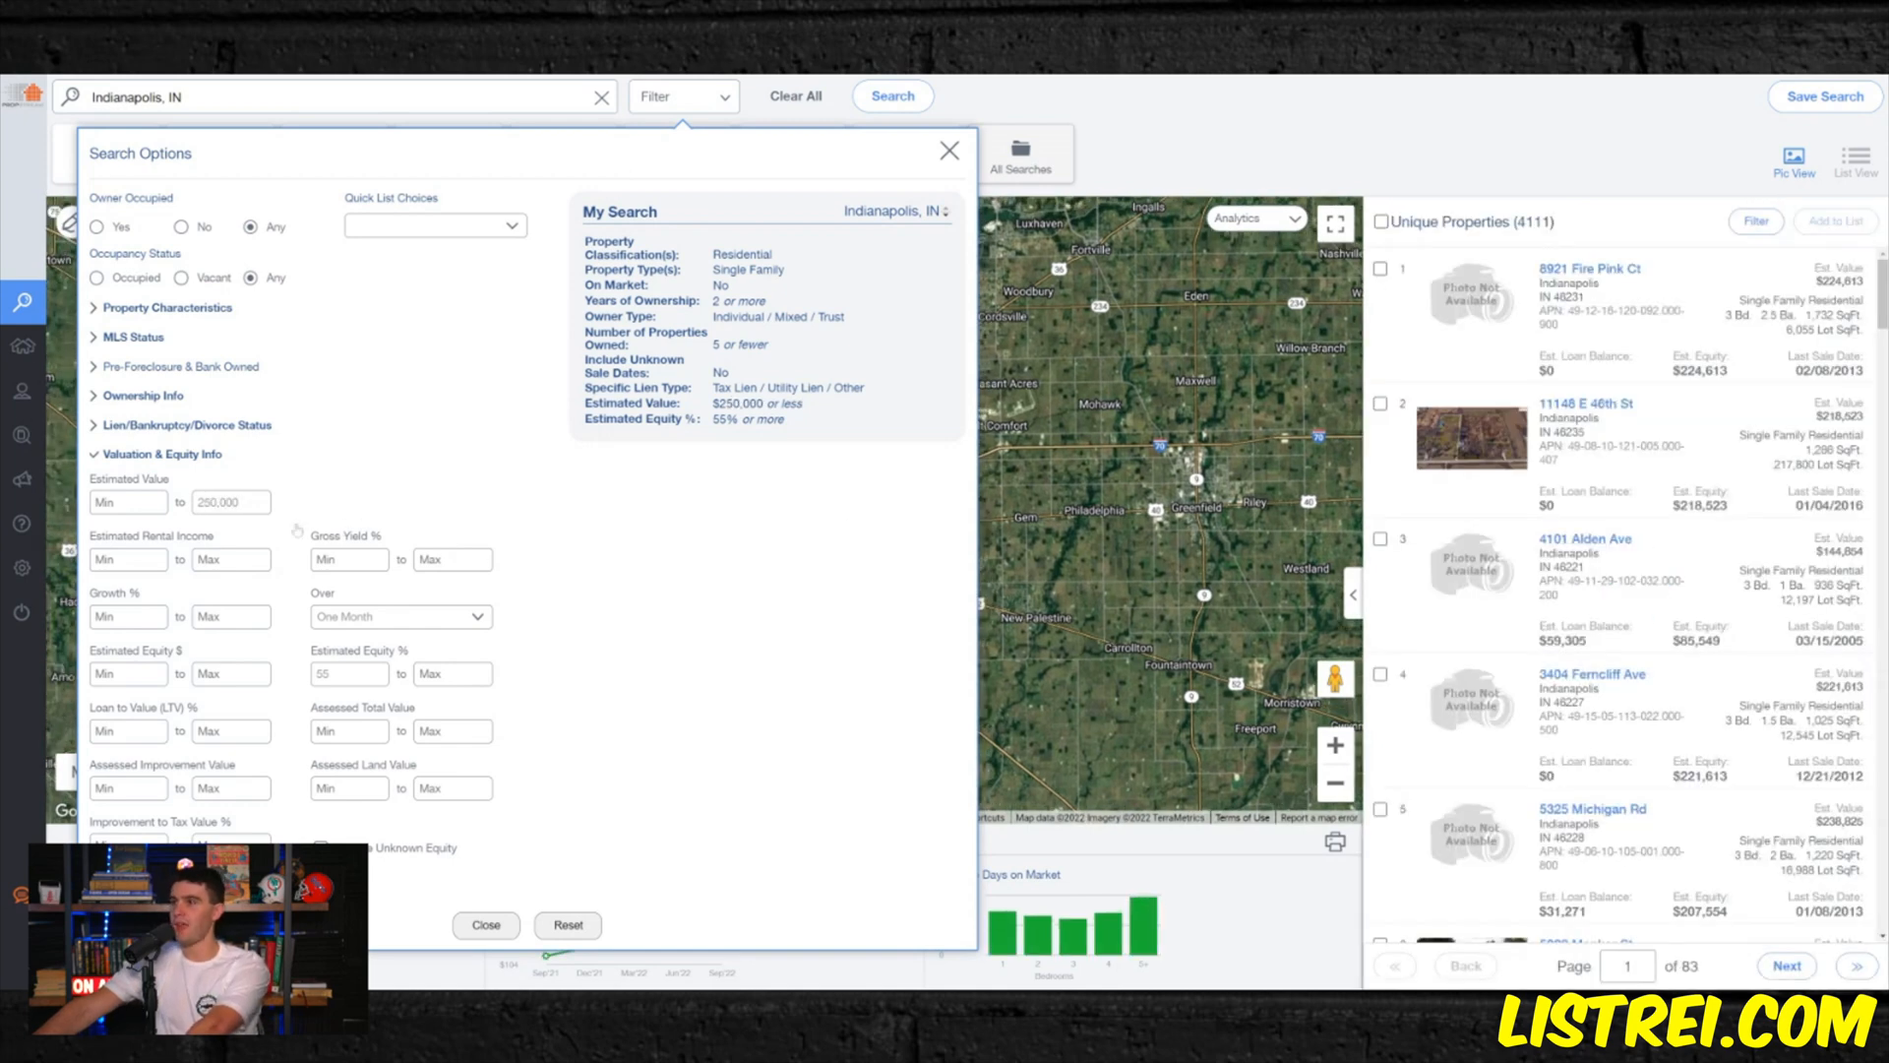
{"action": "double_click", "coordinate": [218, 502]}
{"action": "type", "text": "200000"}
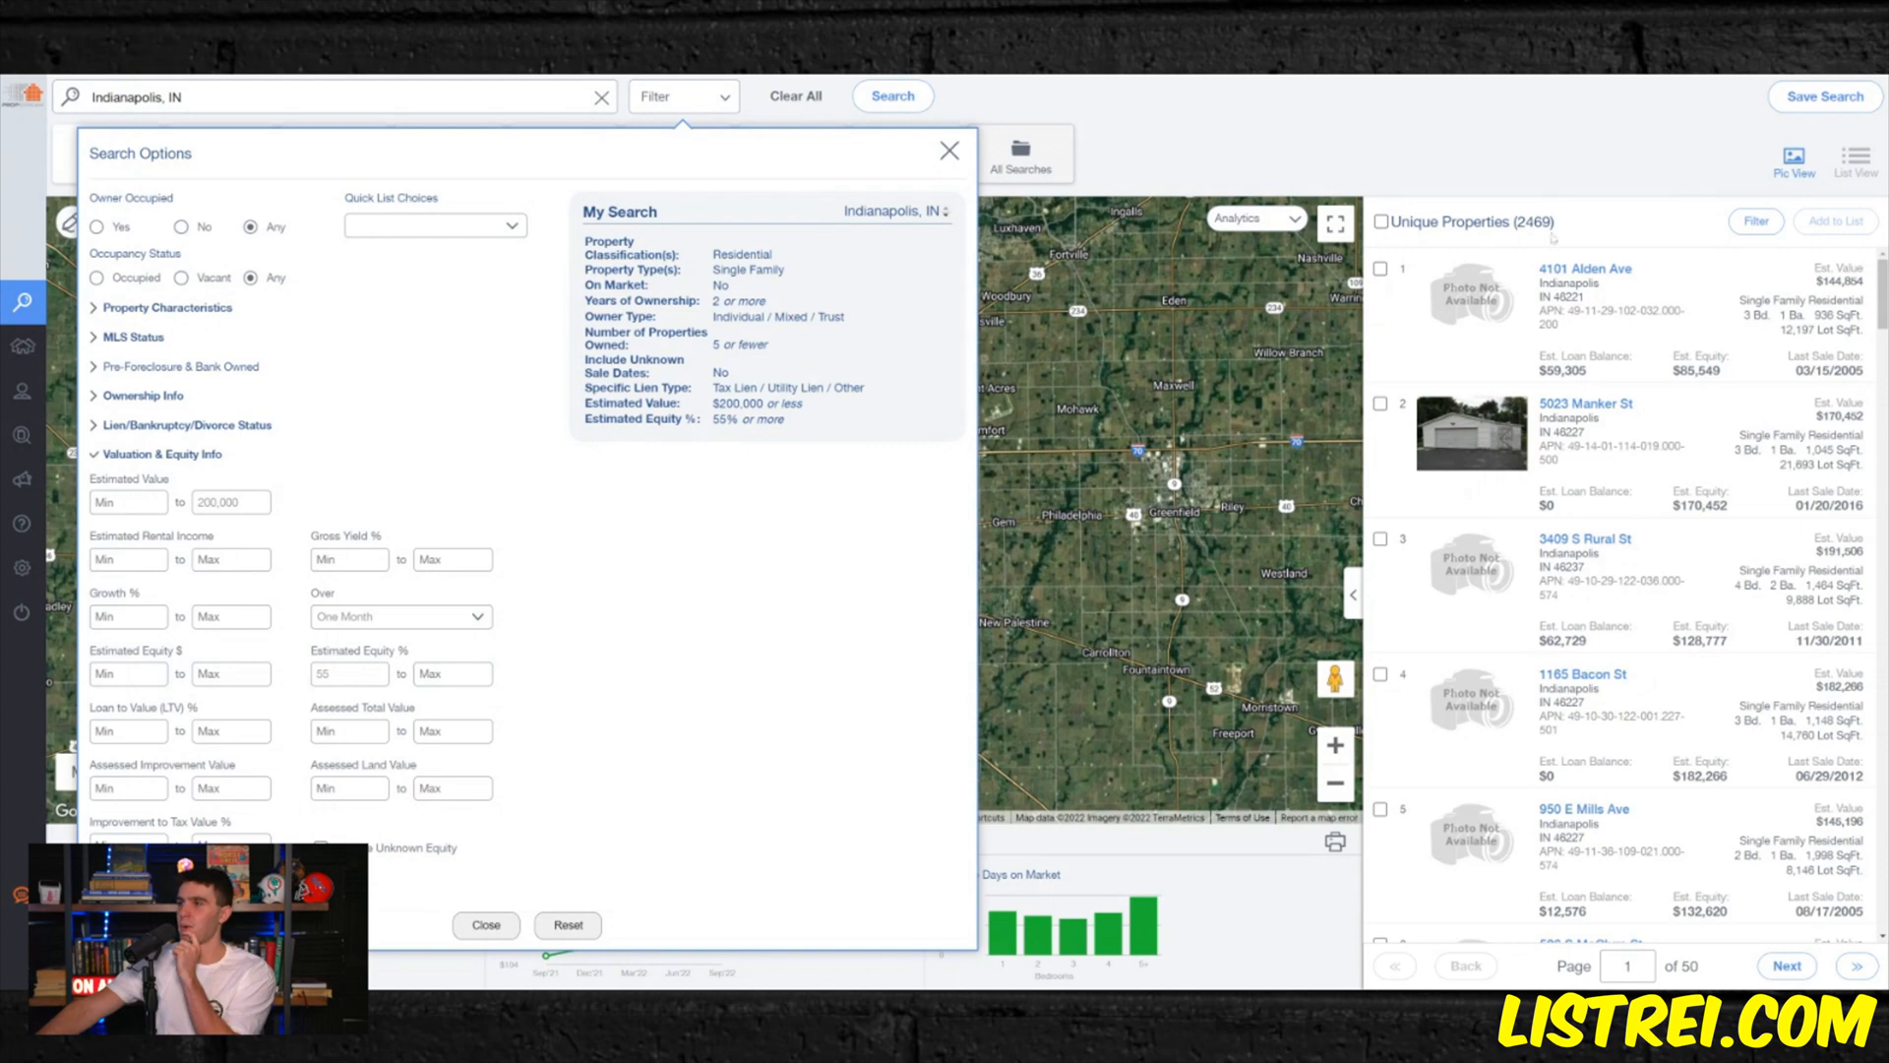
- Set the minimum estimated equity to 60%
{"action": "key", "text": "BackSpace"}
{"action": "key", "text": "BackSpace"}
{"action": "type", "text": "60"}
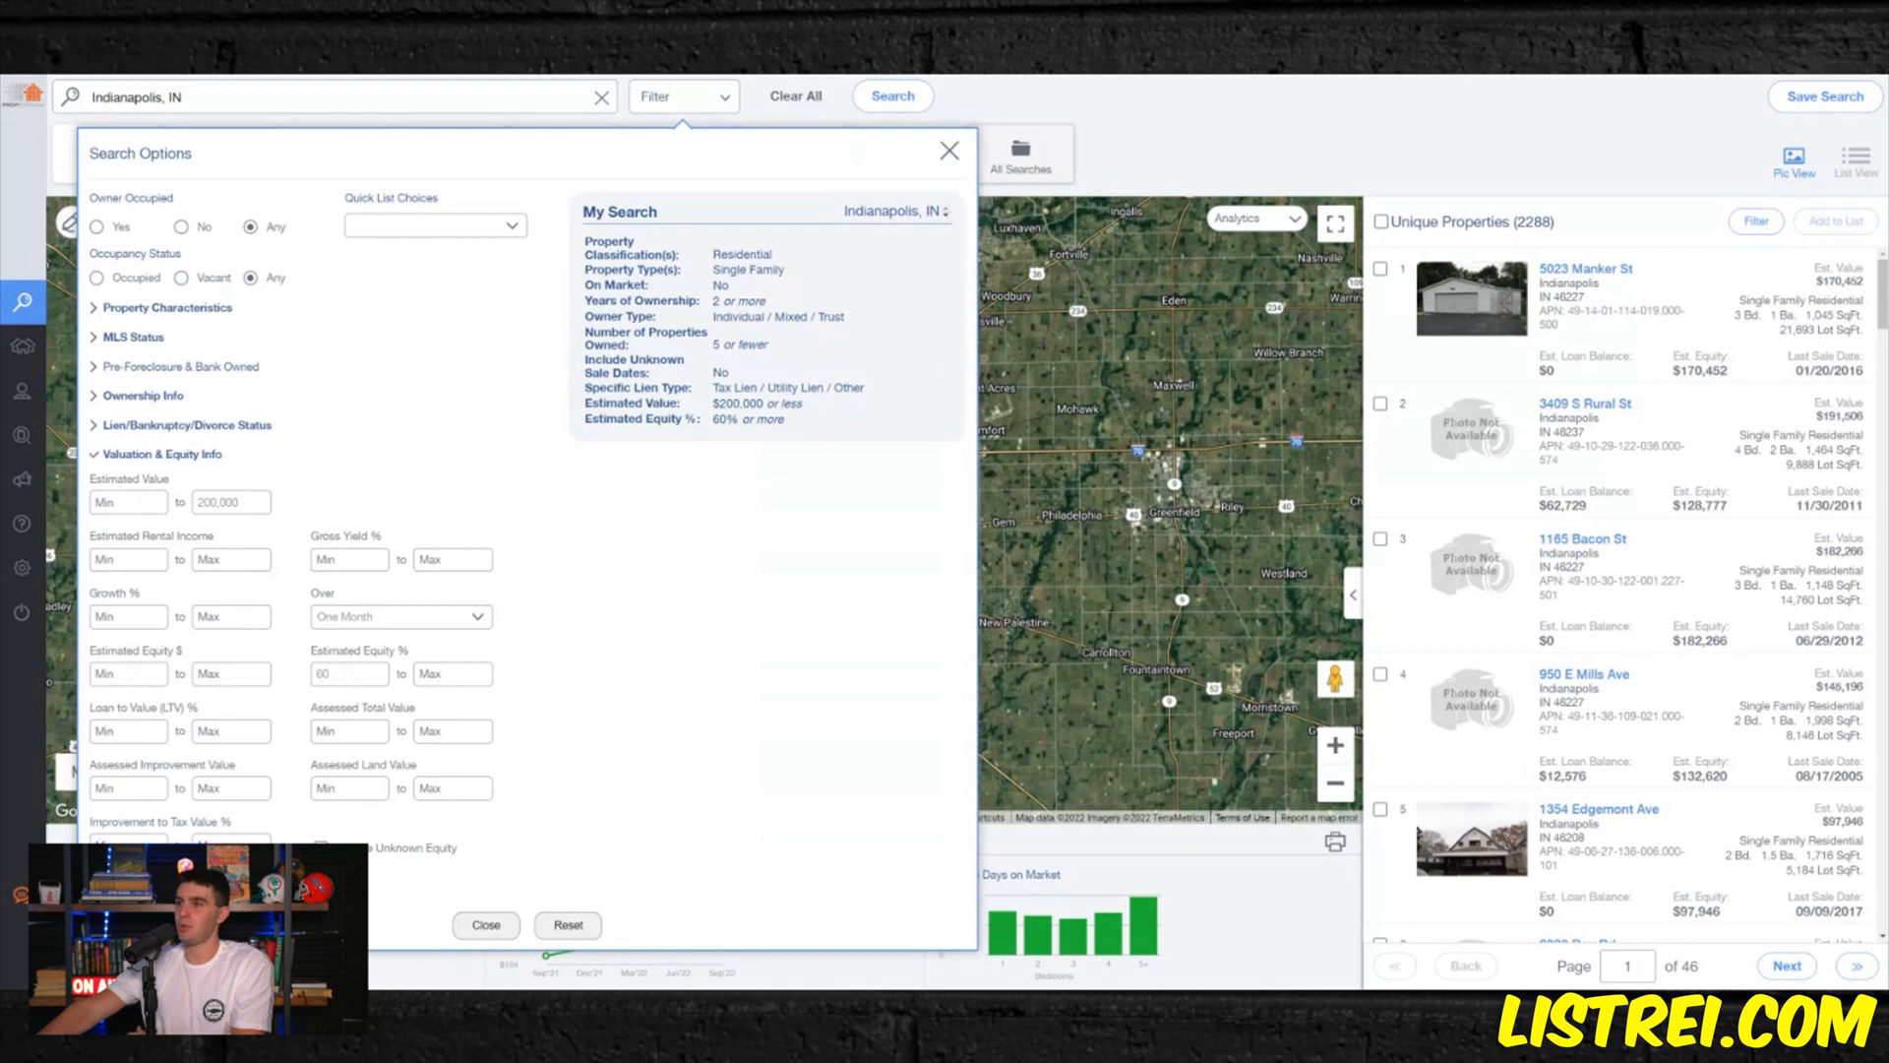
- Apply the Tired Landlords quick list and remove the Tax Lien, Utility Lien and Other lien types from the search
{"action": "left_click", "coordinate": [419, 486]}
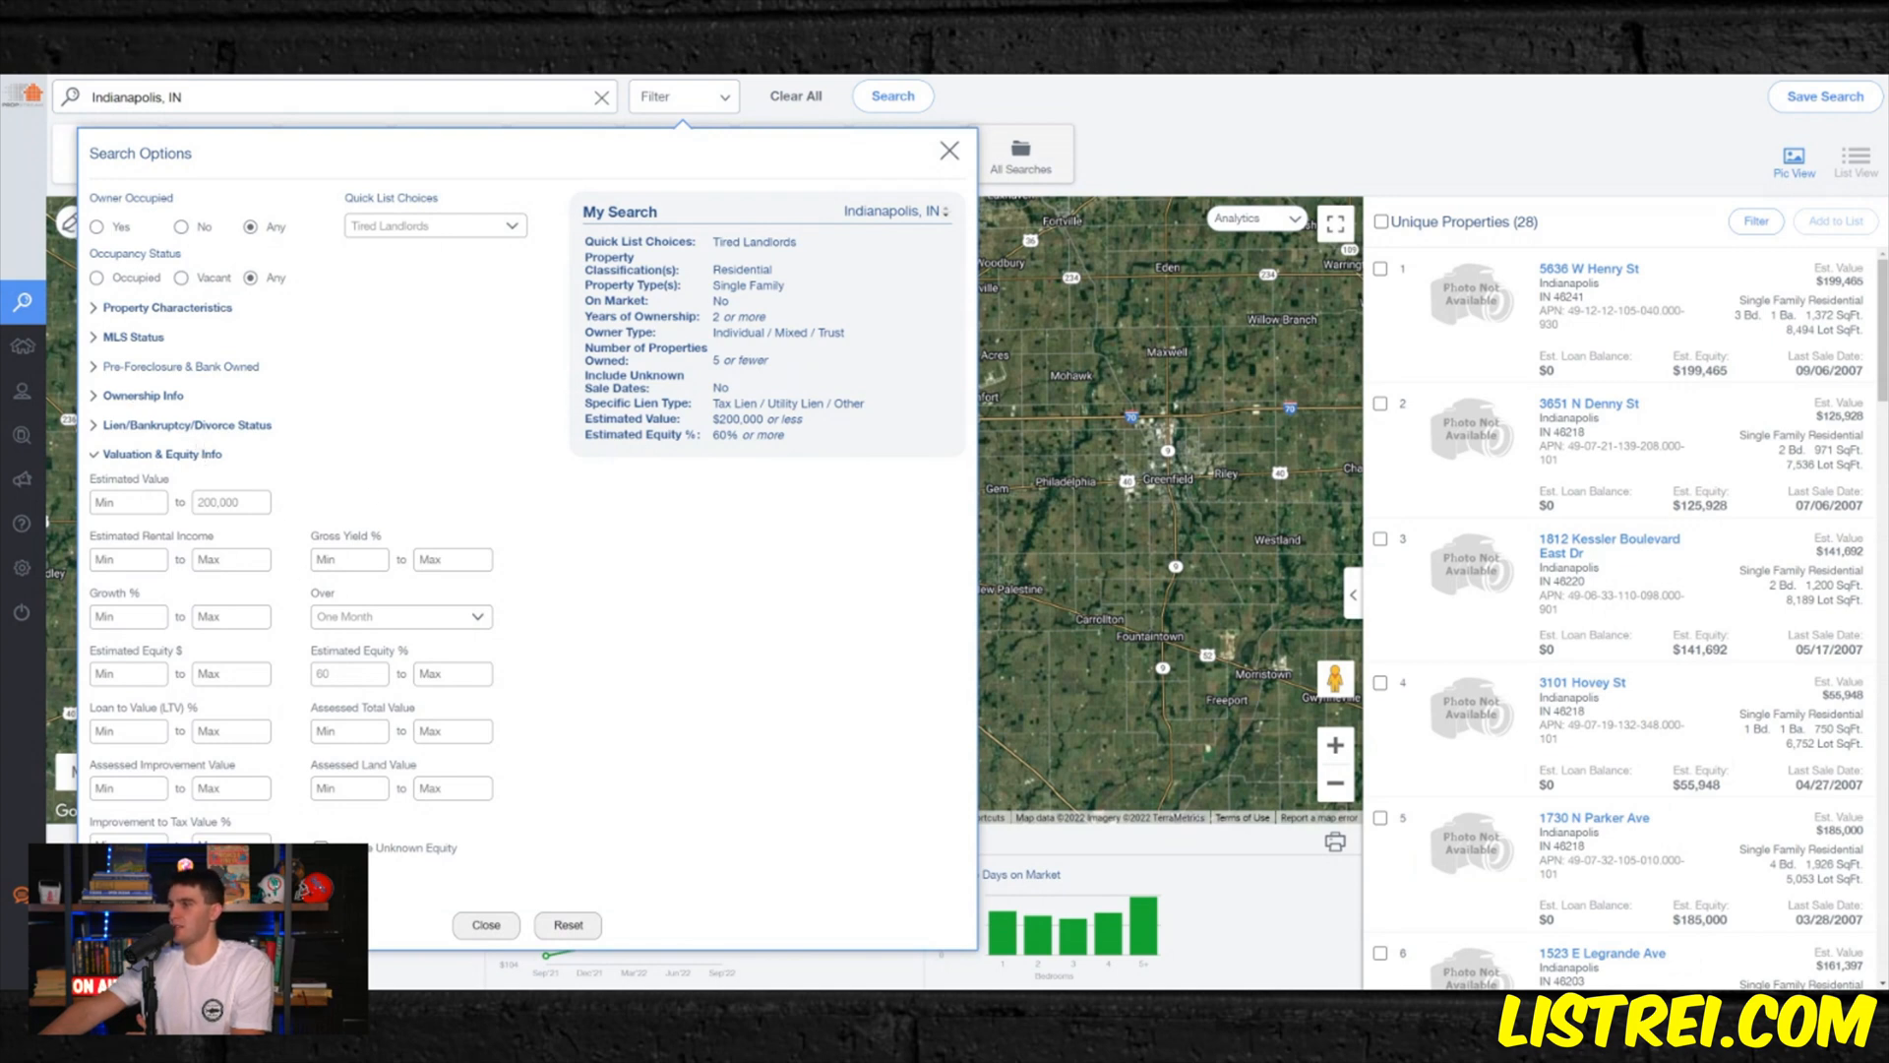
{"action": "left_click", "coordinate": [157, 425]}
{"action": "left_click", "coordinate": [358, 474]}
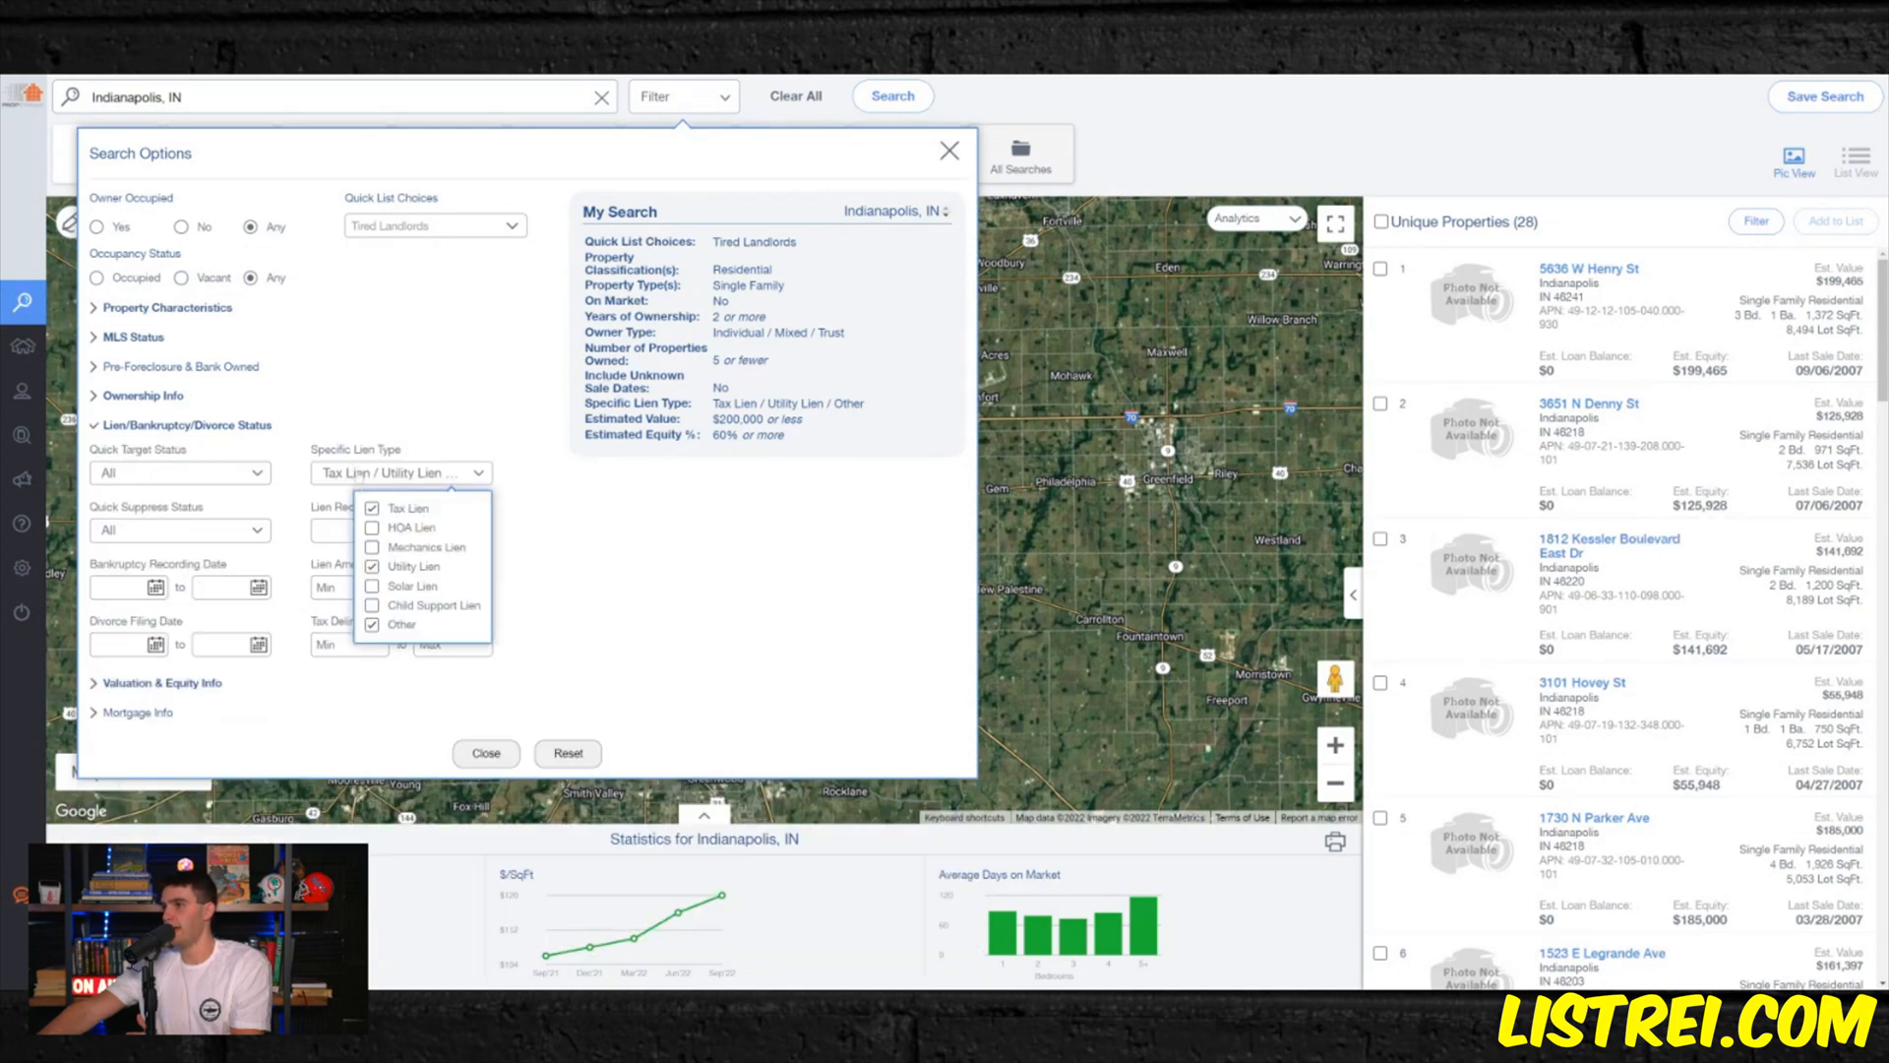
{"action": "left_click", "coordinate": [372, 507]}
{"action": "left_click", "coordinate": [372, 566]}
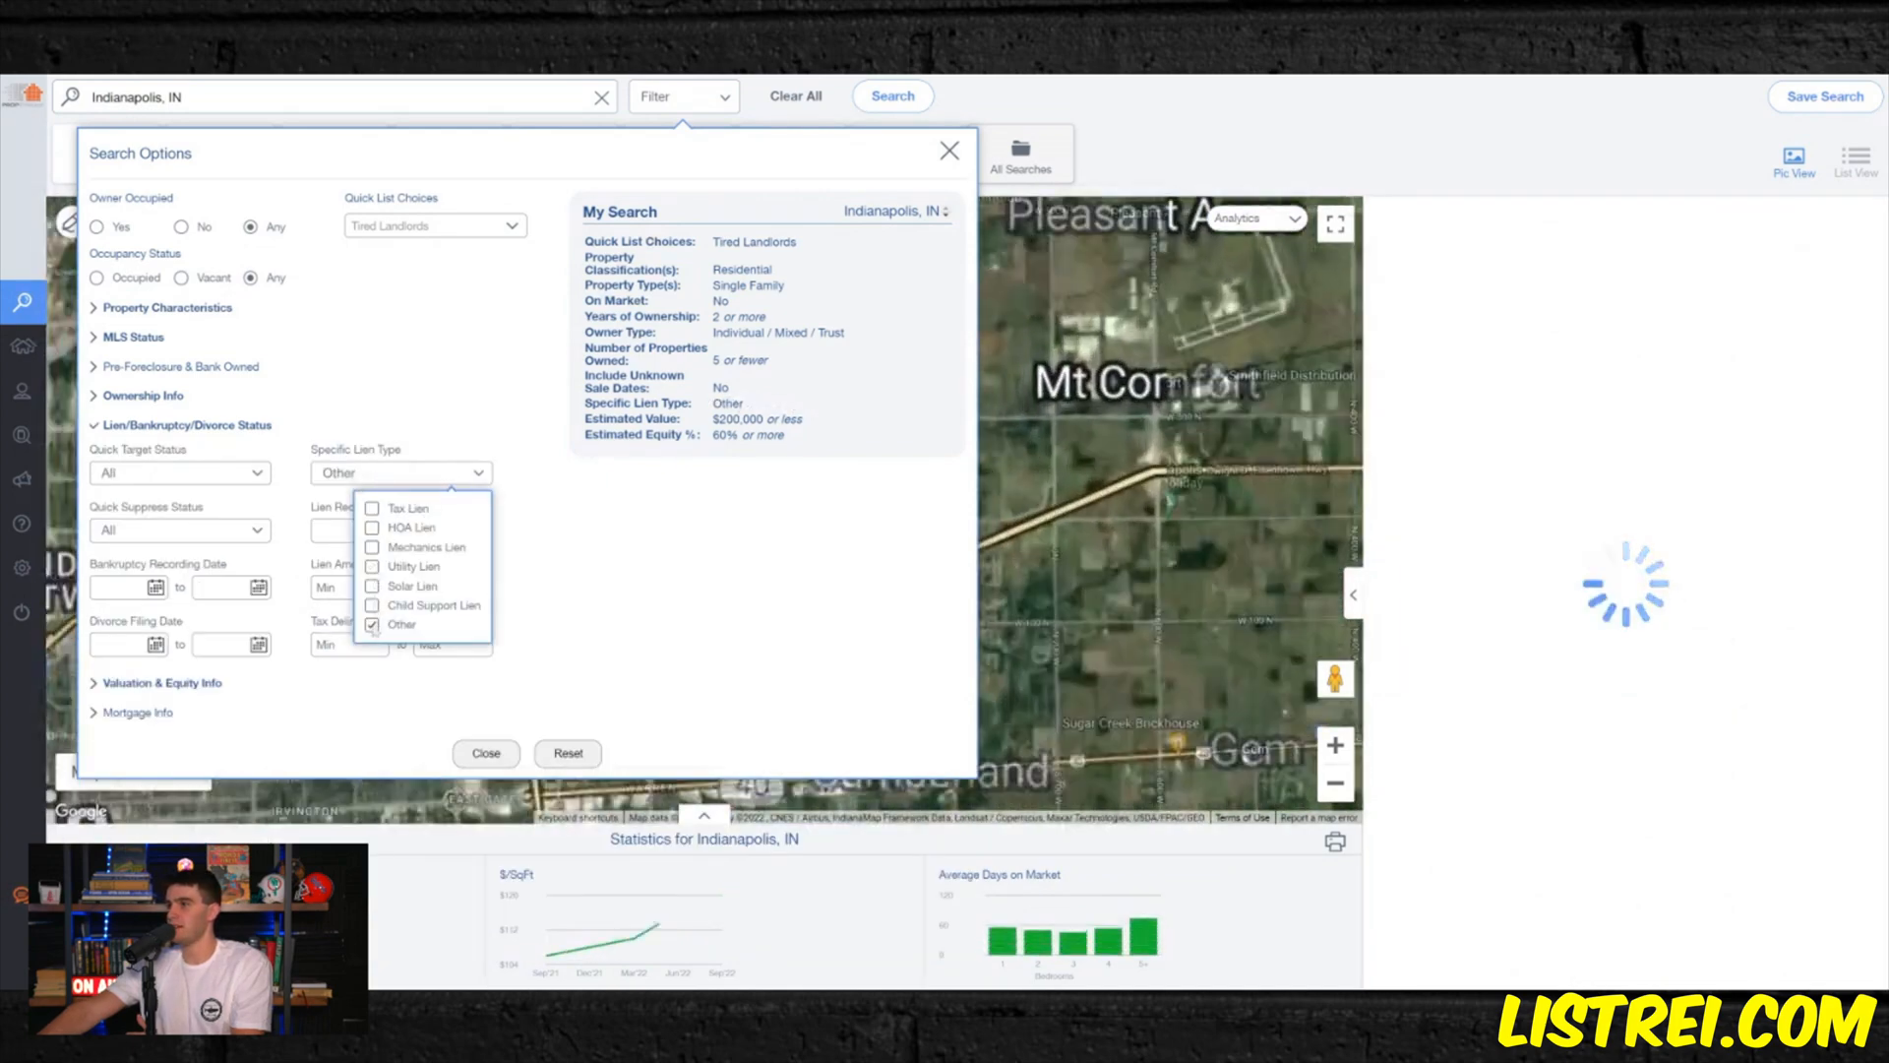
{"action": "left_click", "coordinate": [372, 624]}
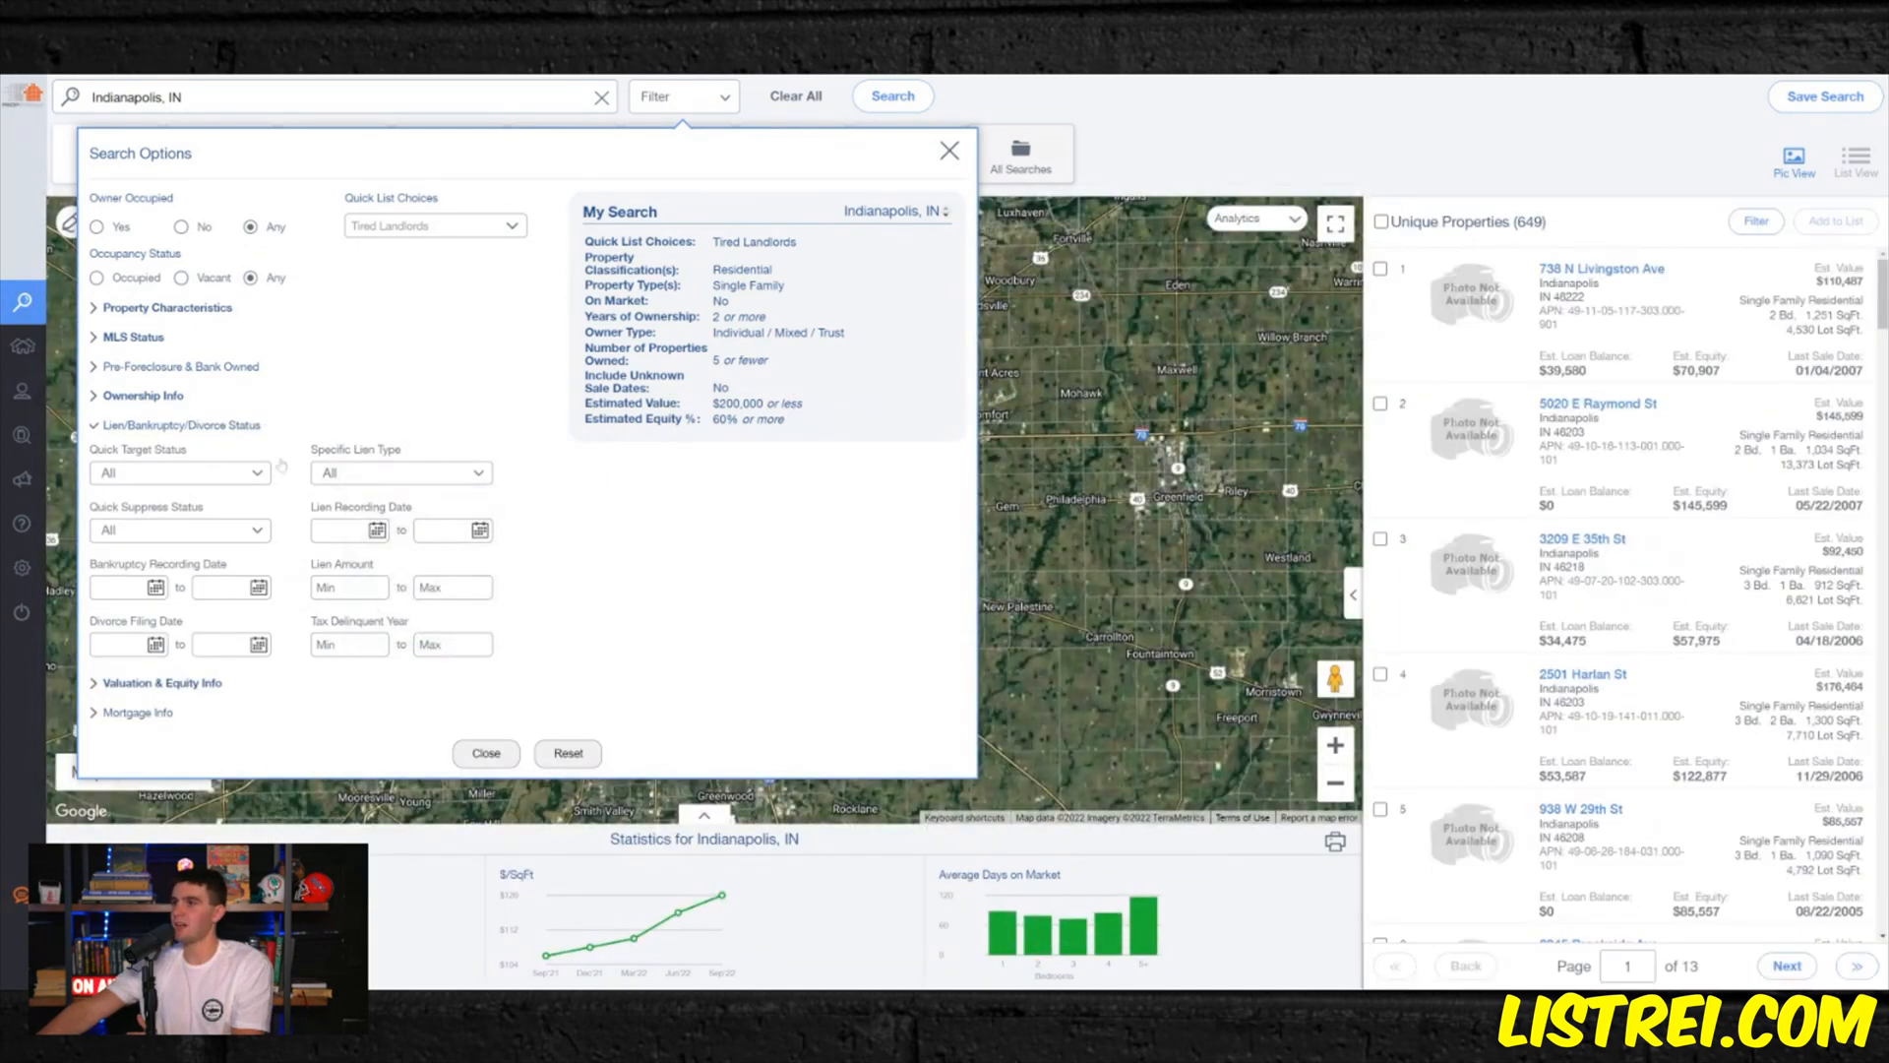
- Set the maximum estimated value to 300,000 and the minimum estimated equity to 55% for the Tired Landlords search
{"action": "left_click", "coordinate": [163, 682]}
{"action": "double_click", "coordinate": [218, 502]}
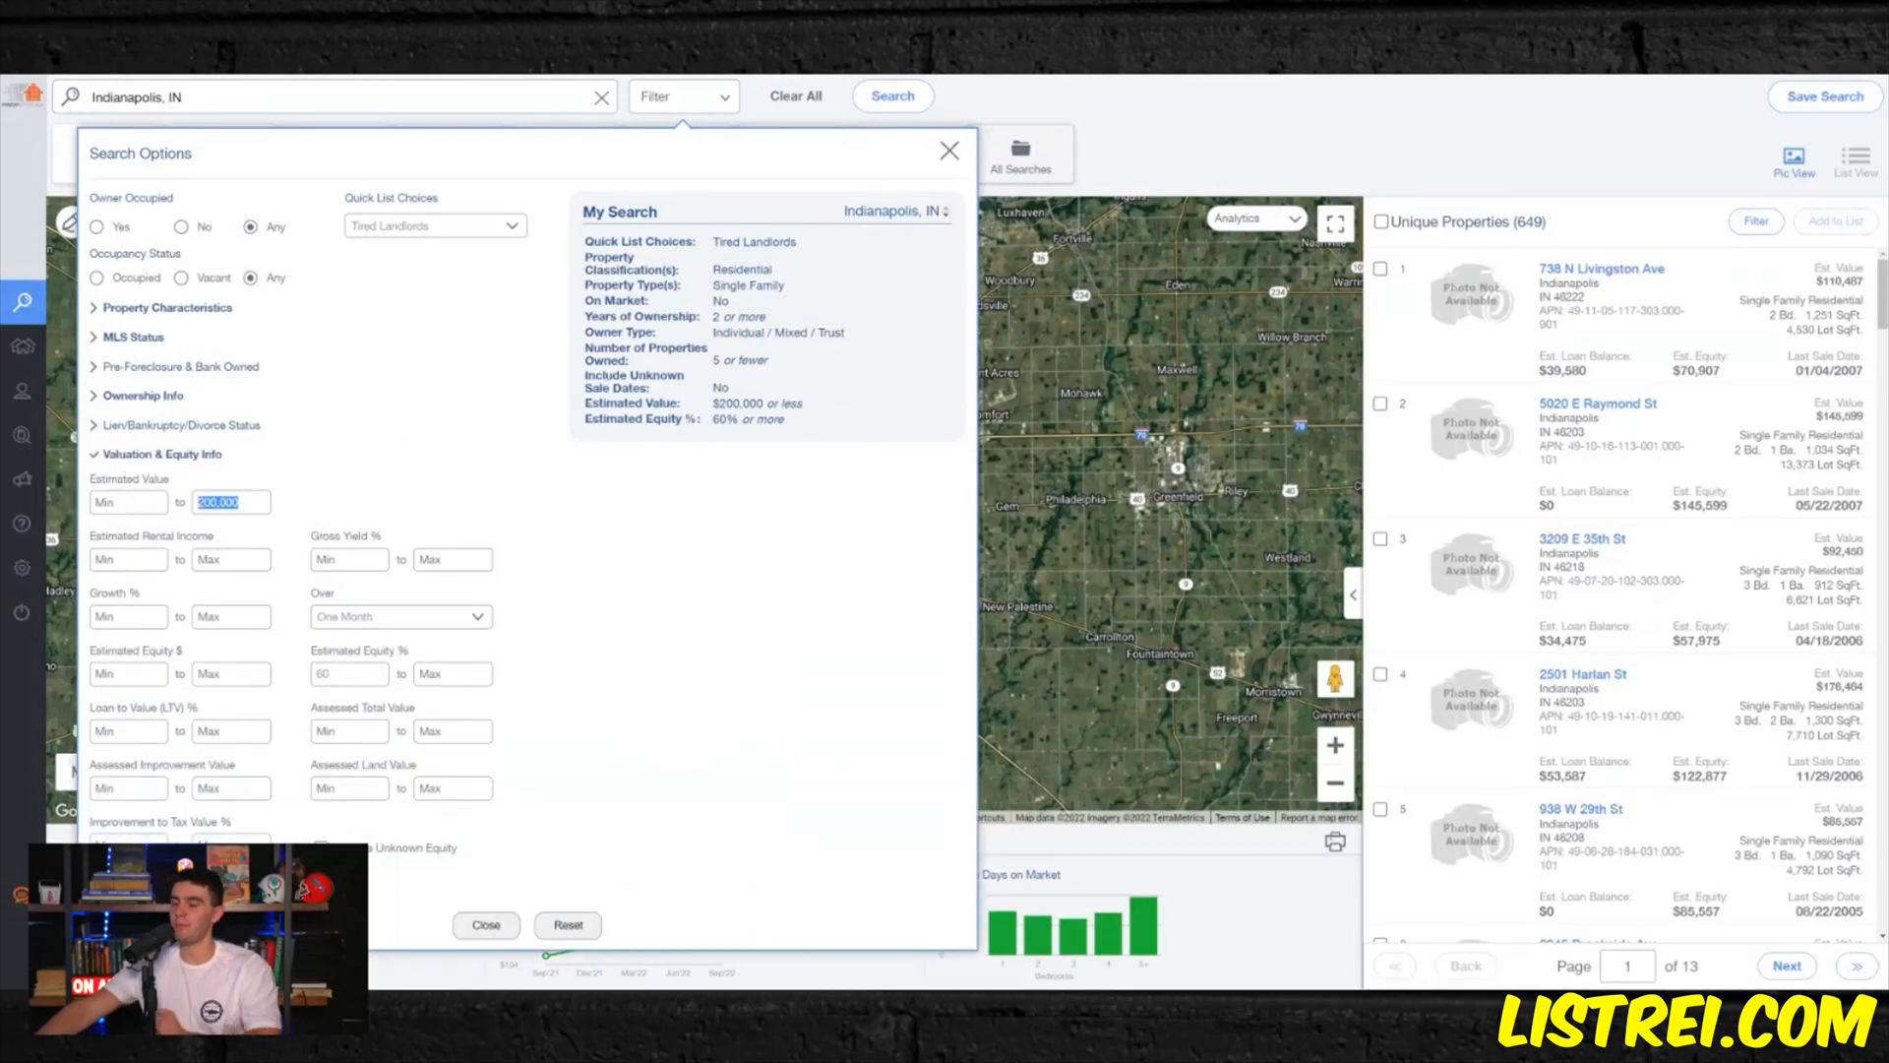
{"action": "type", "text": "300,000"}
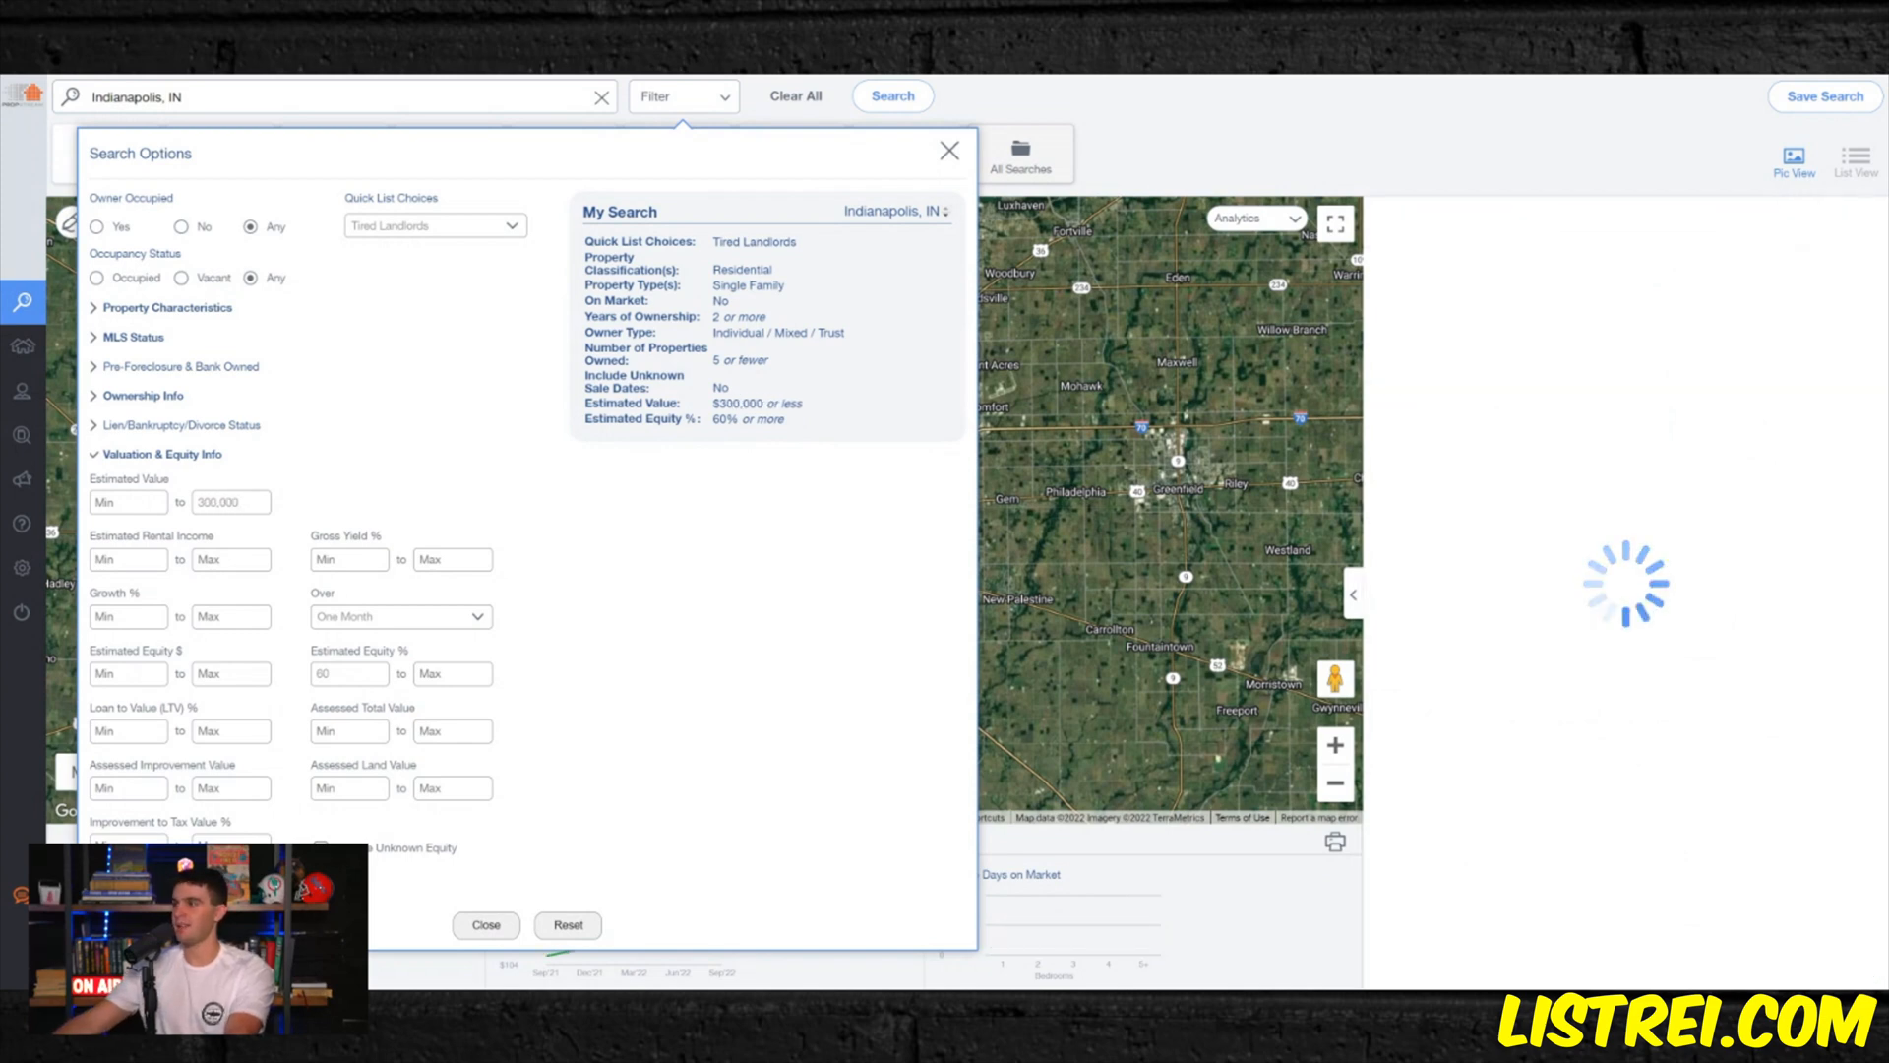
{"action": "double_click", "coordinate": [323, 673]}
{"action": "type", "text": "55"}
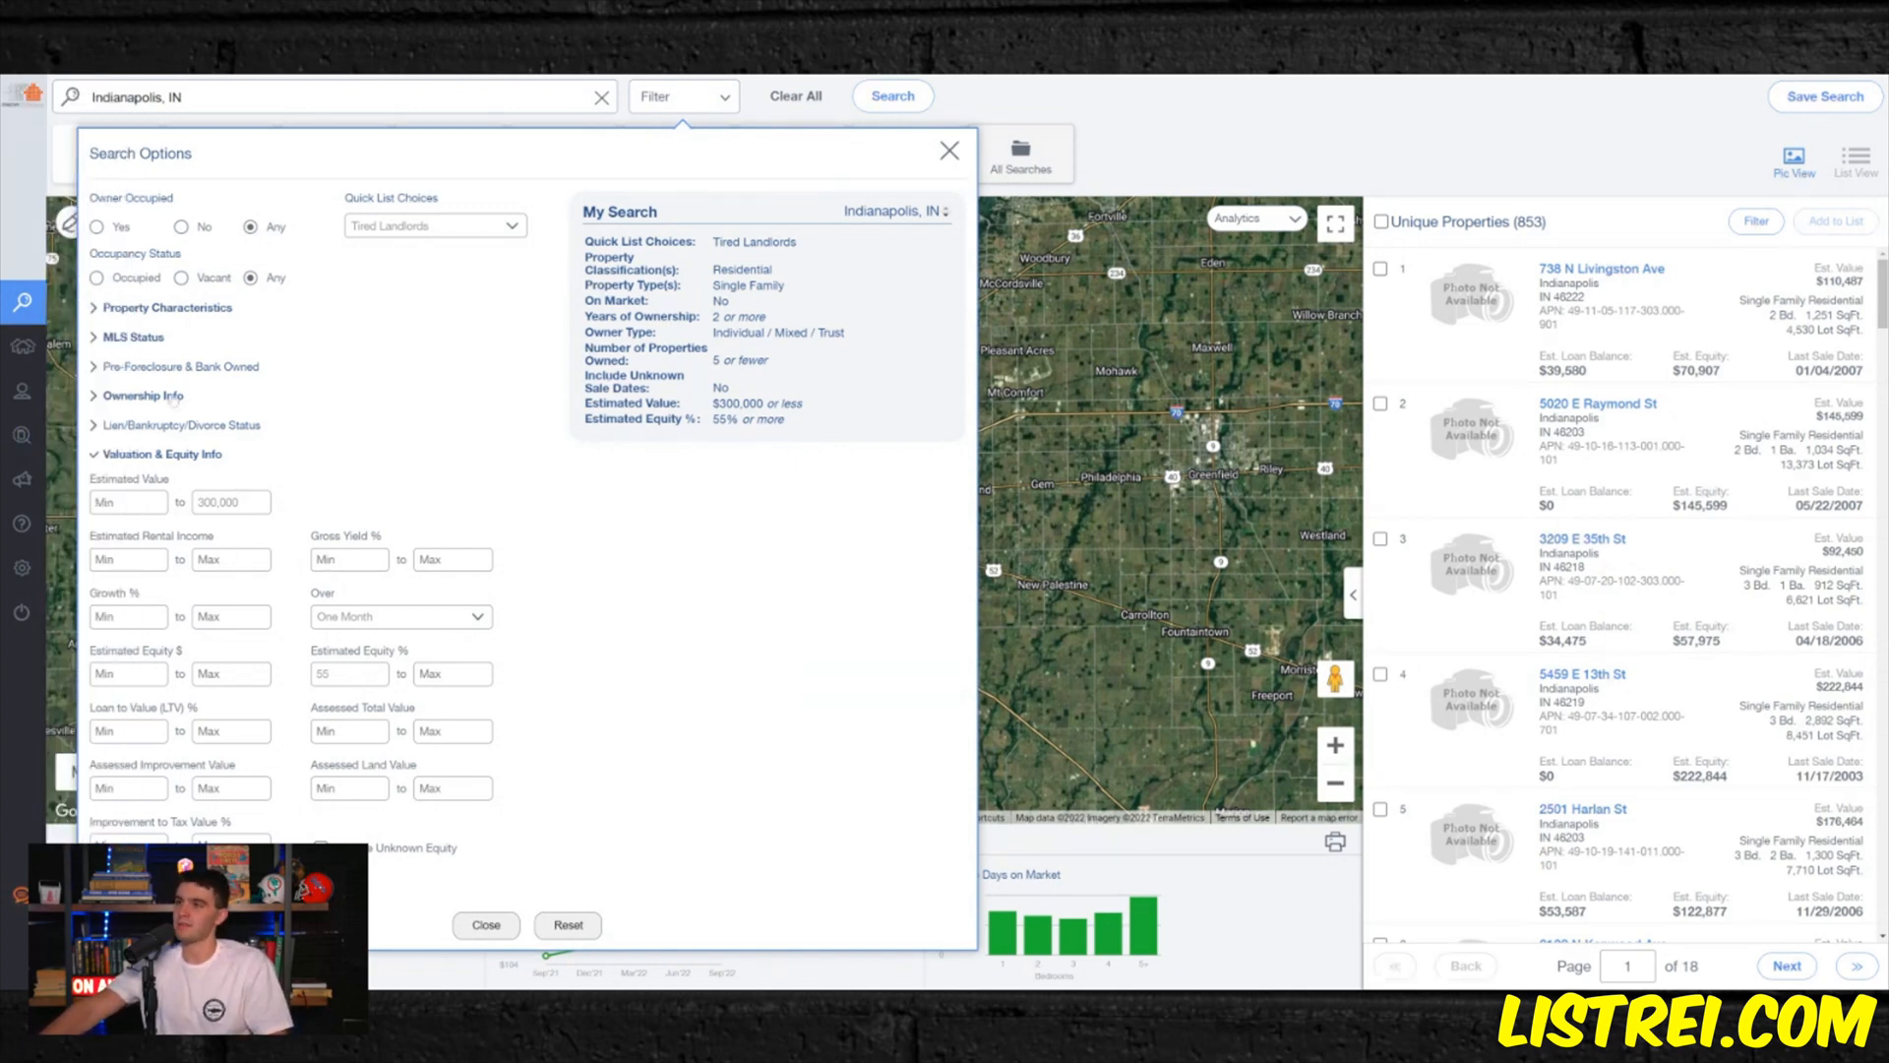
- Limit ownership to at most 3 properties and at least 3 years, and clear the Tired Landlords quick list
{"action": "left_click", "coordinate": [173, 396]}
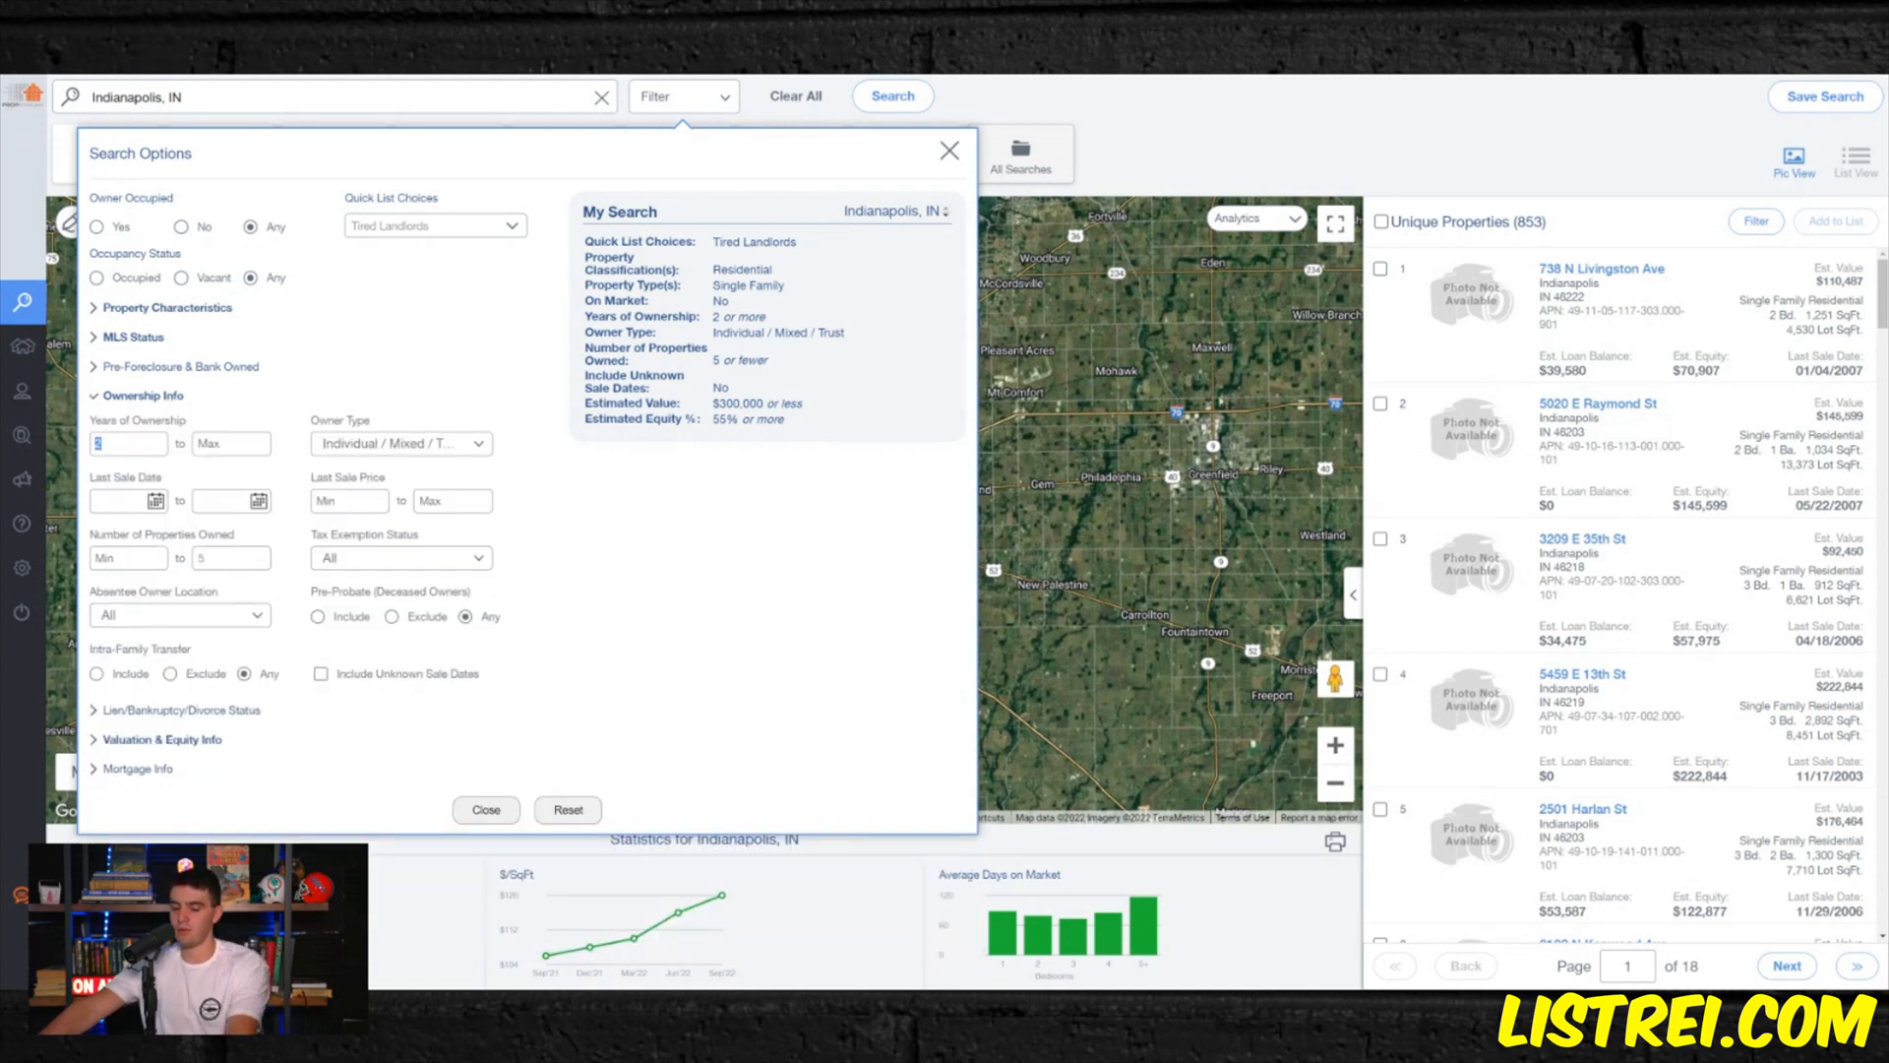
{"action": "left_click", "coordinate": [229, 553]}
{"action": "type", "text": "3"}
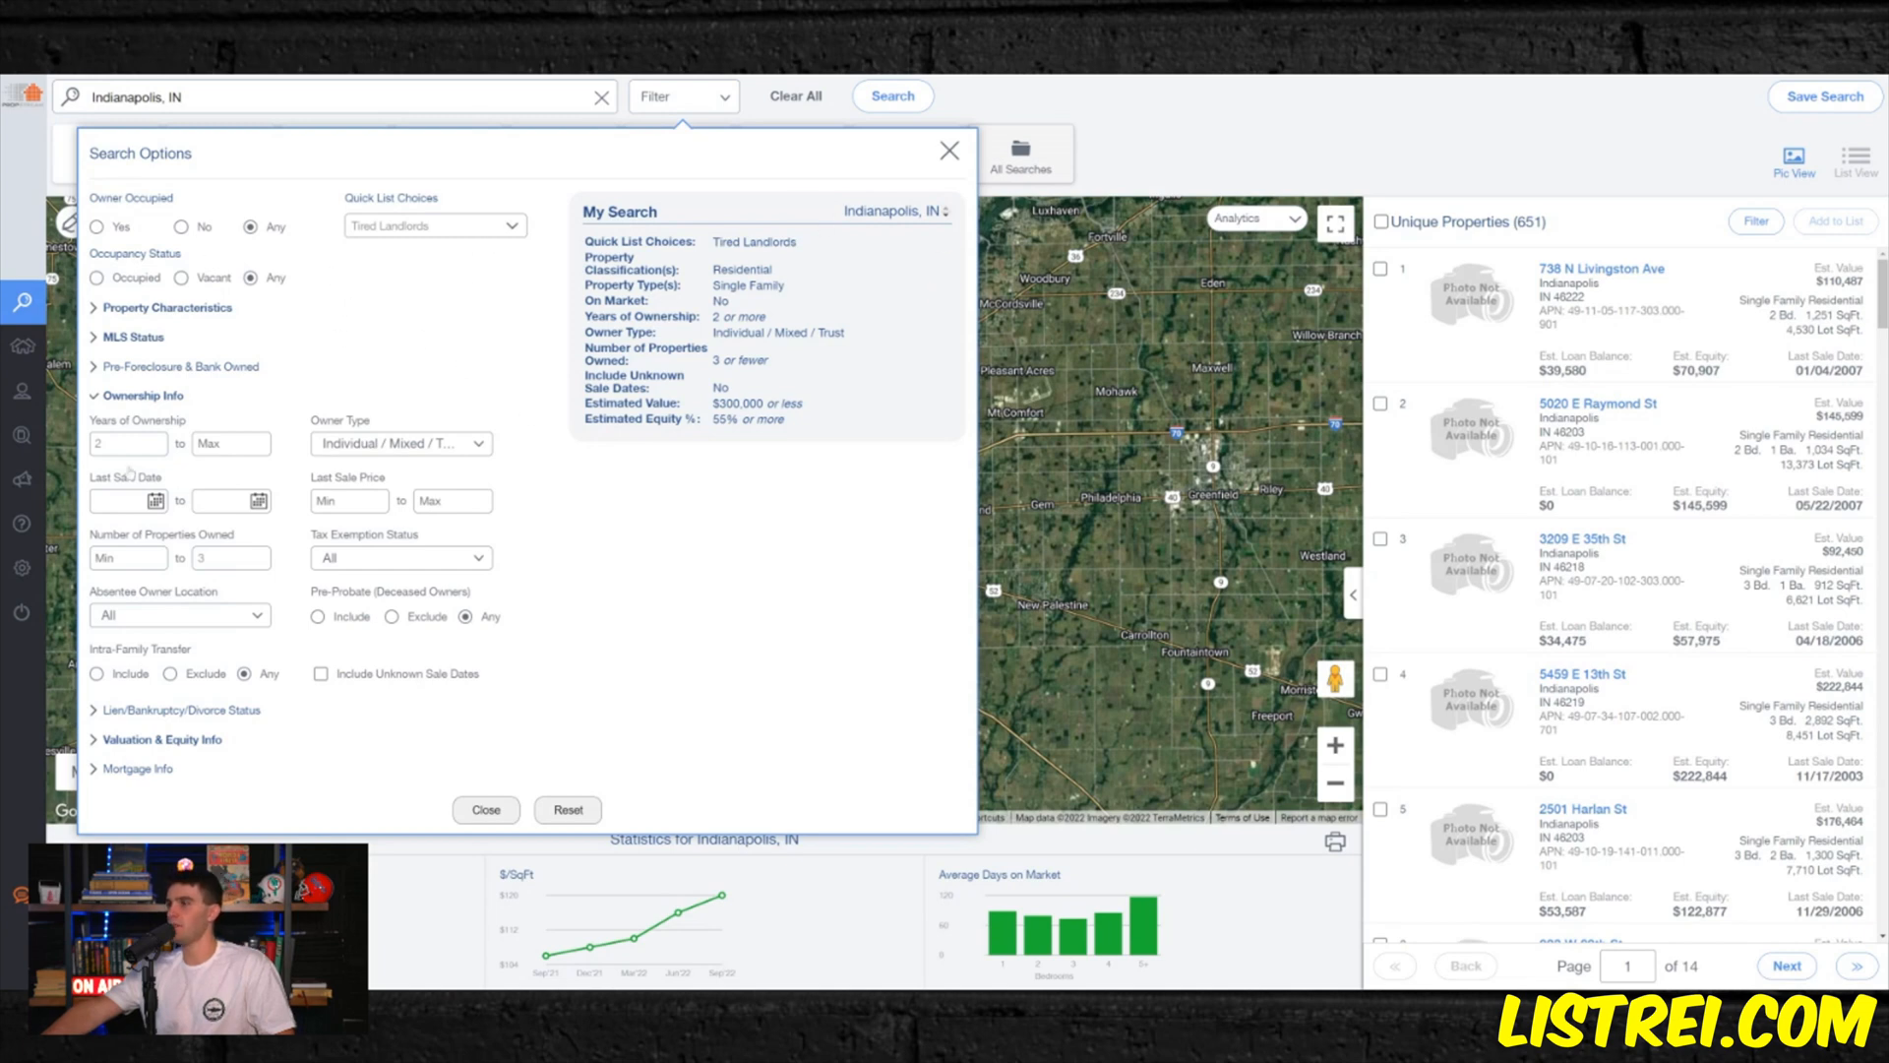
{"action": "type", "text": "3"}
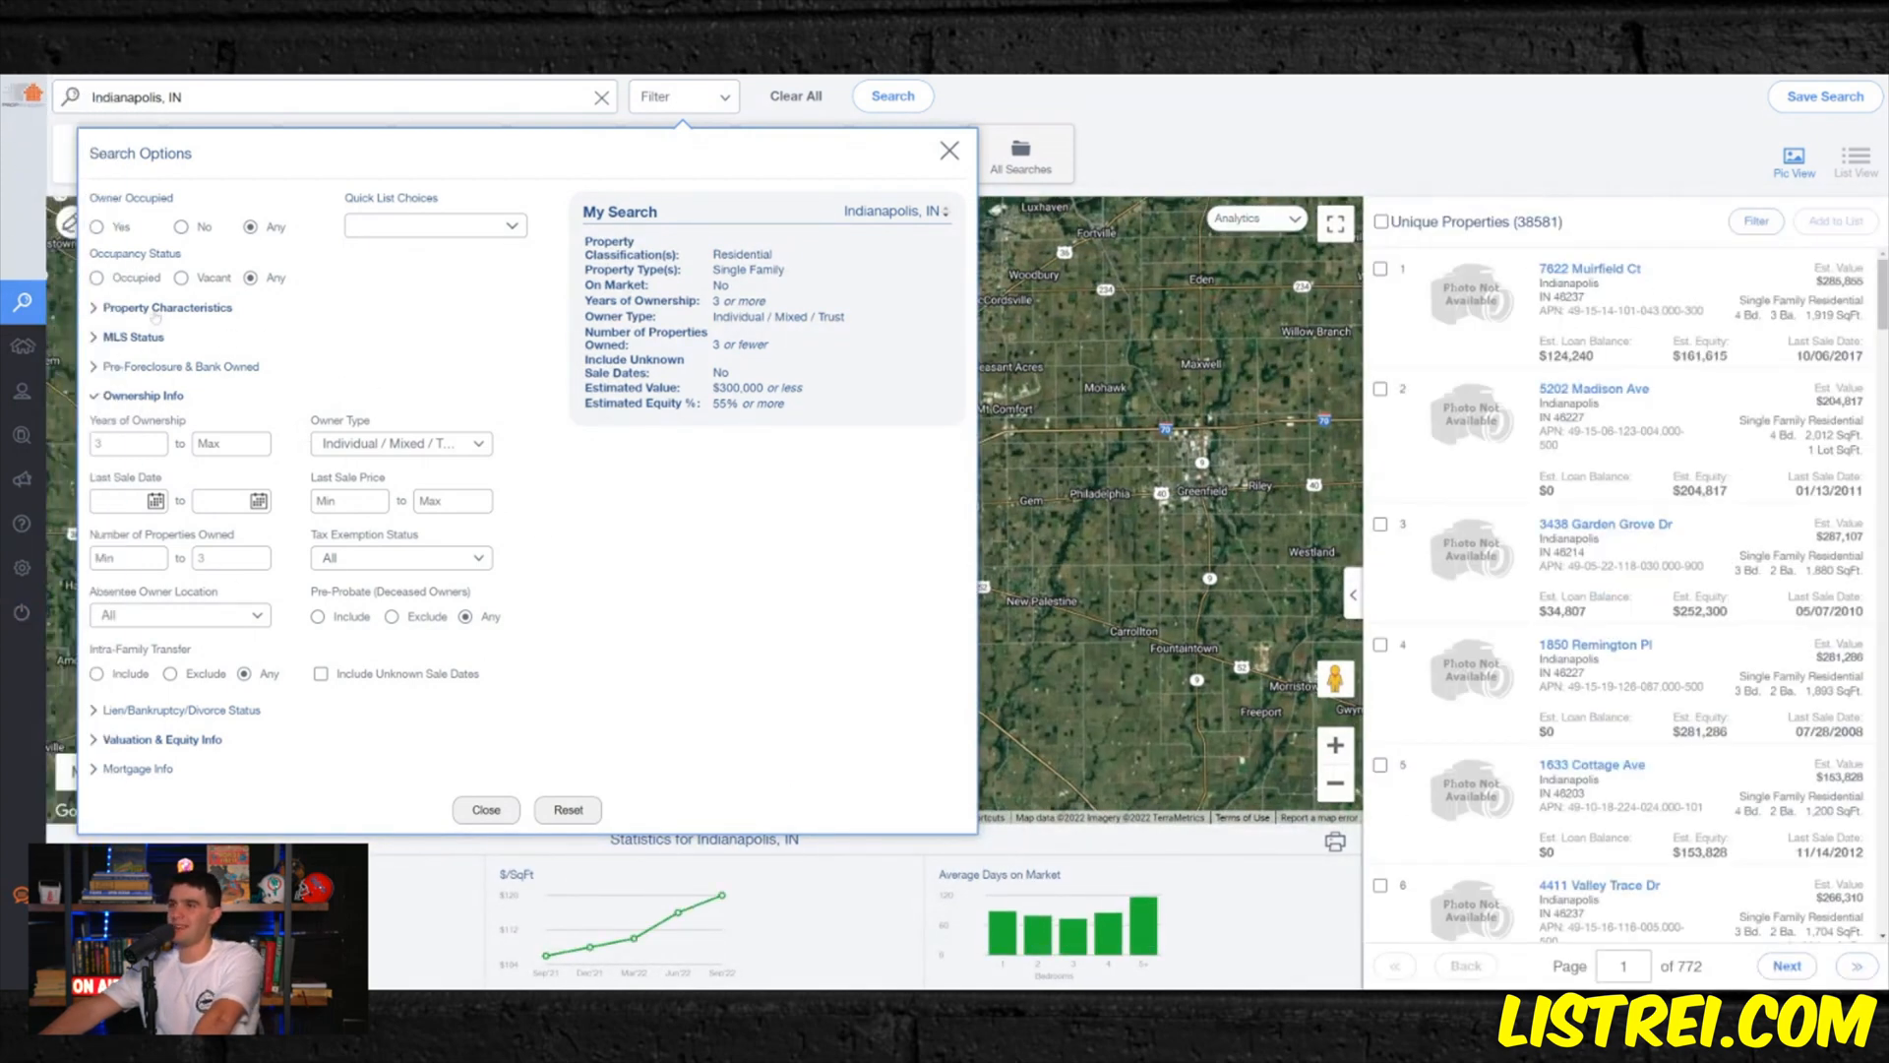
- Set the maximum estimated value to 275,000 and the minimum estimated equity to 60%
{"action": "left_click", "coordinate": [159, 739]}
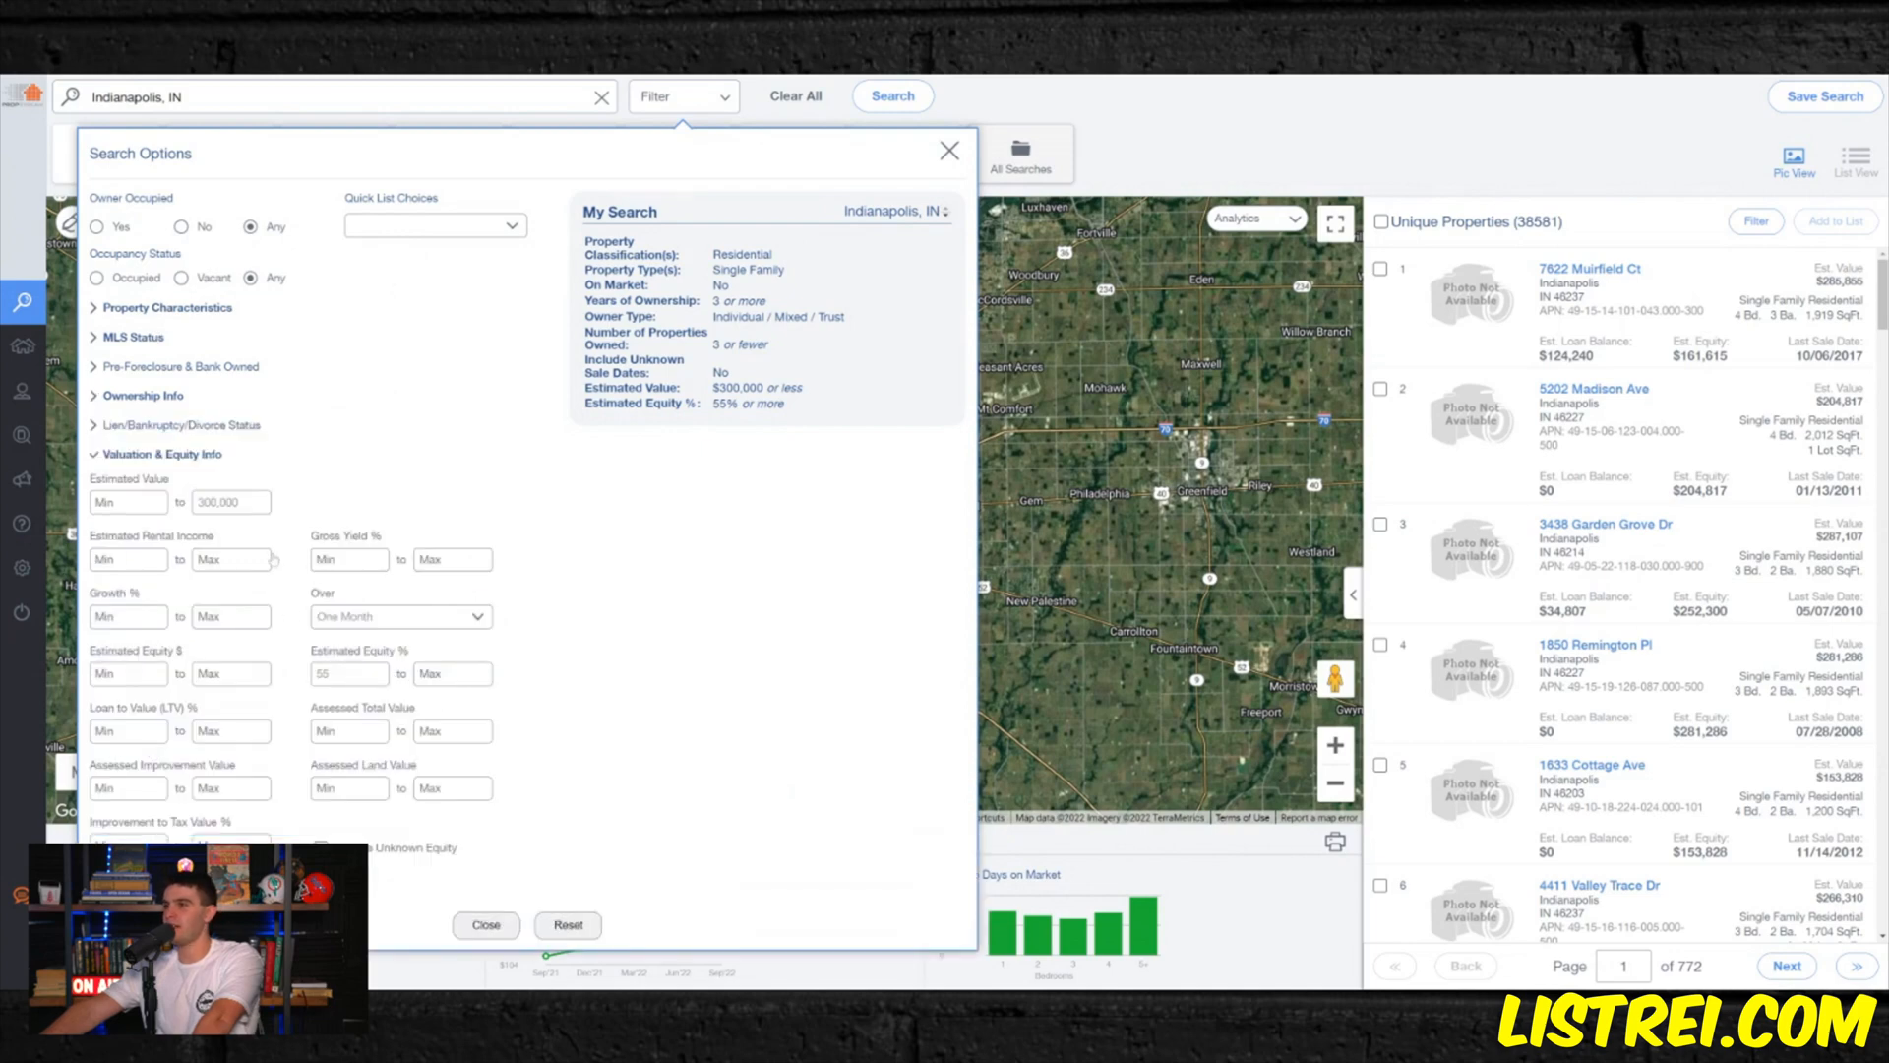
{"action": "double_click", "coordinate": [231, 502]}
{"action": "type", "text": "2"}
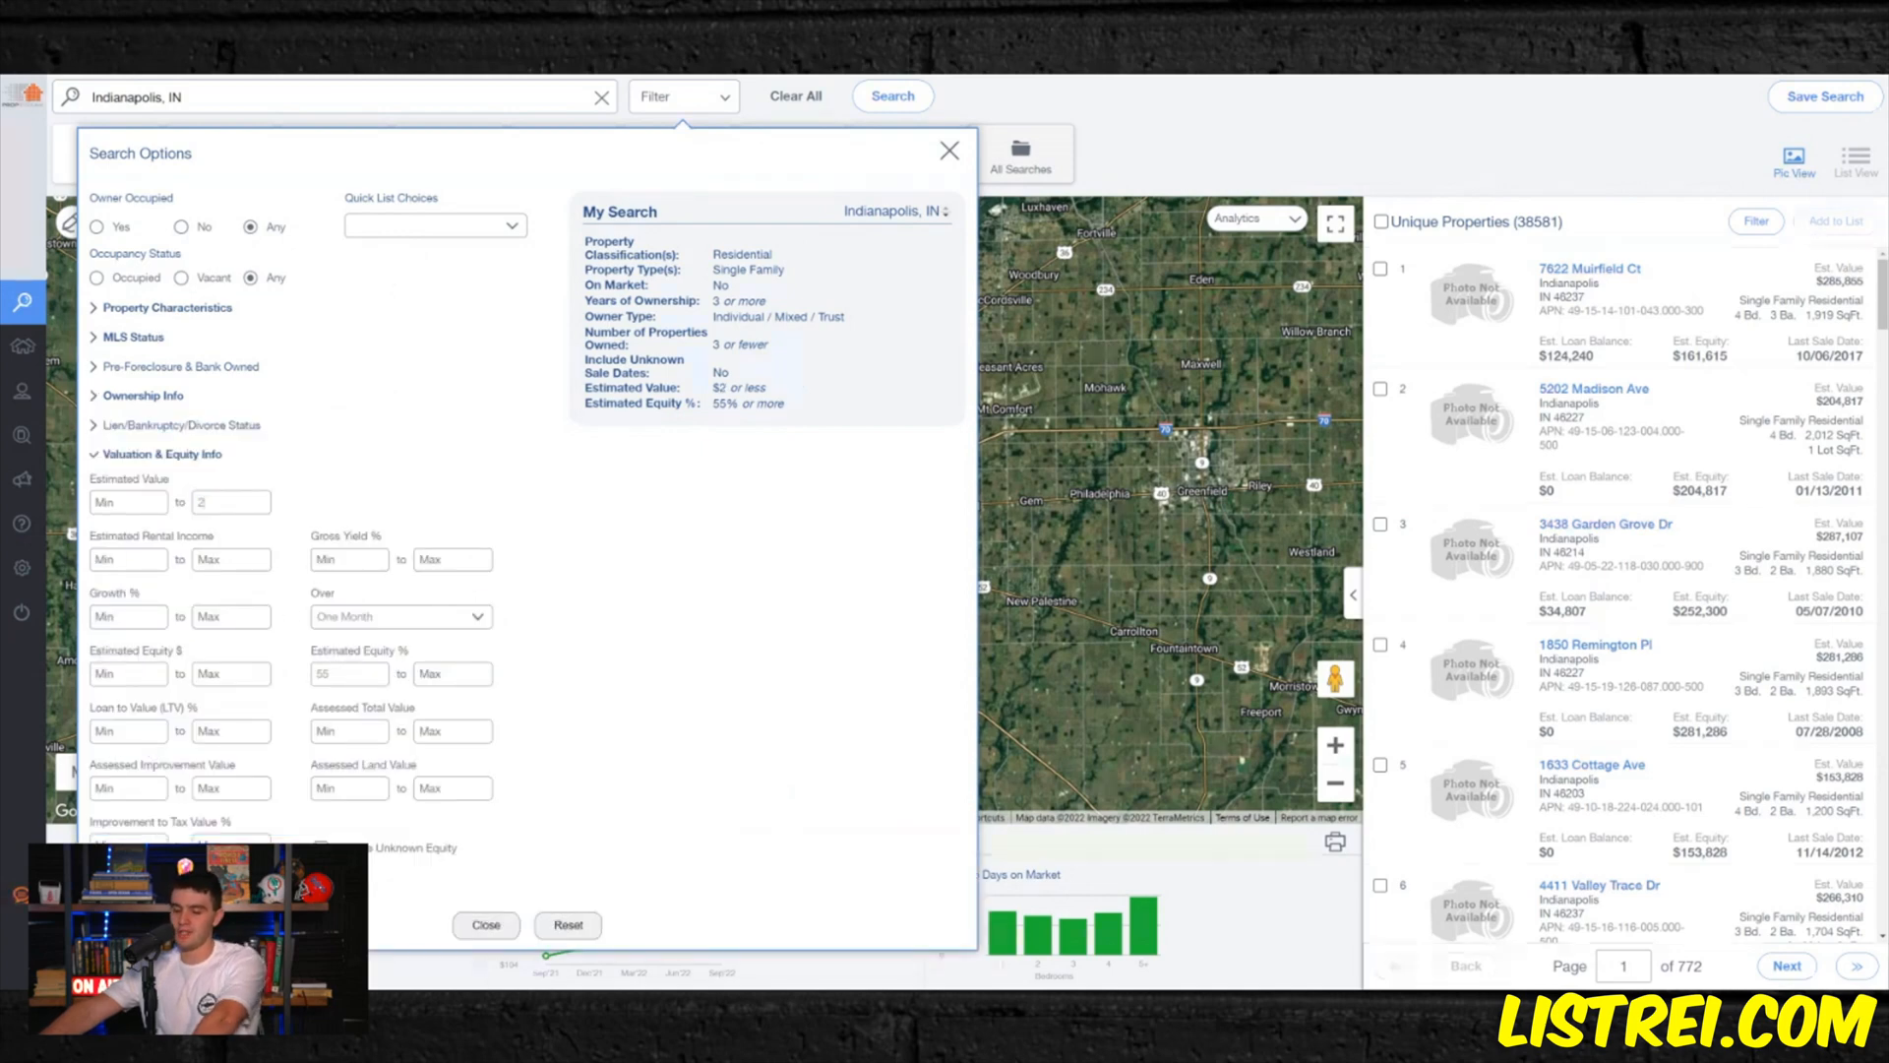
{"action": "type", "text": "75,000"}
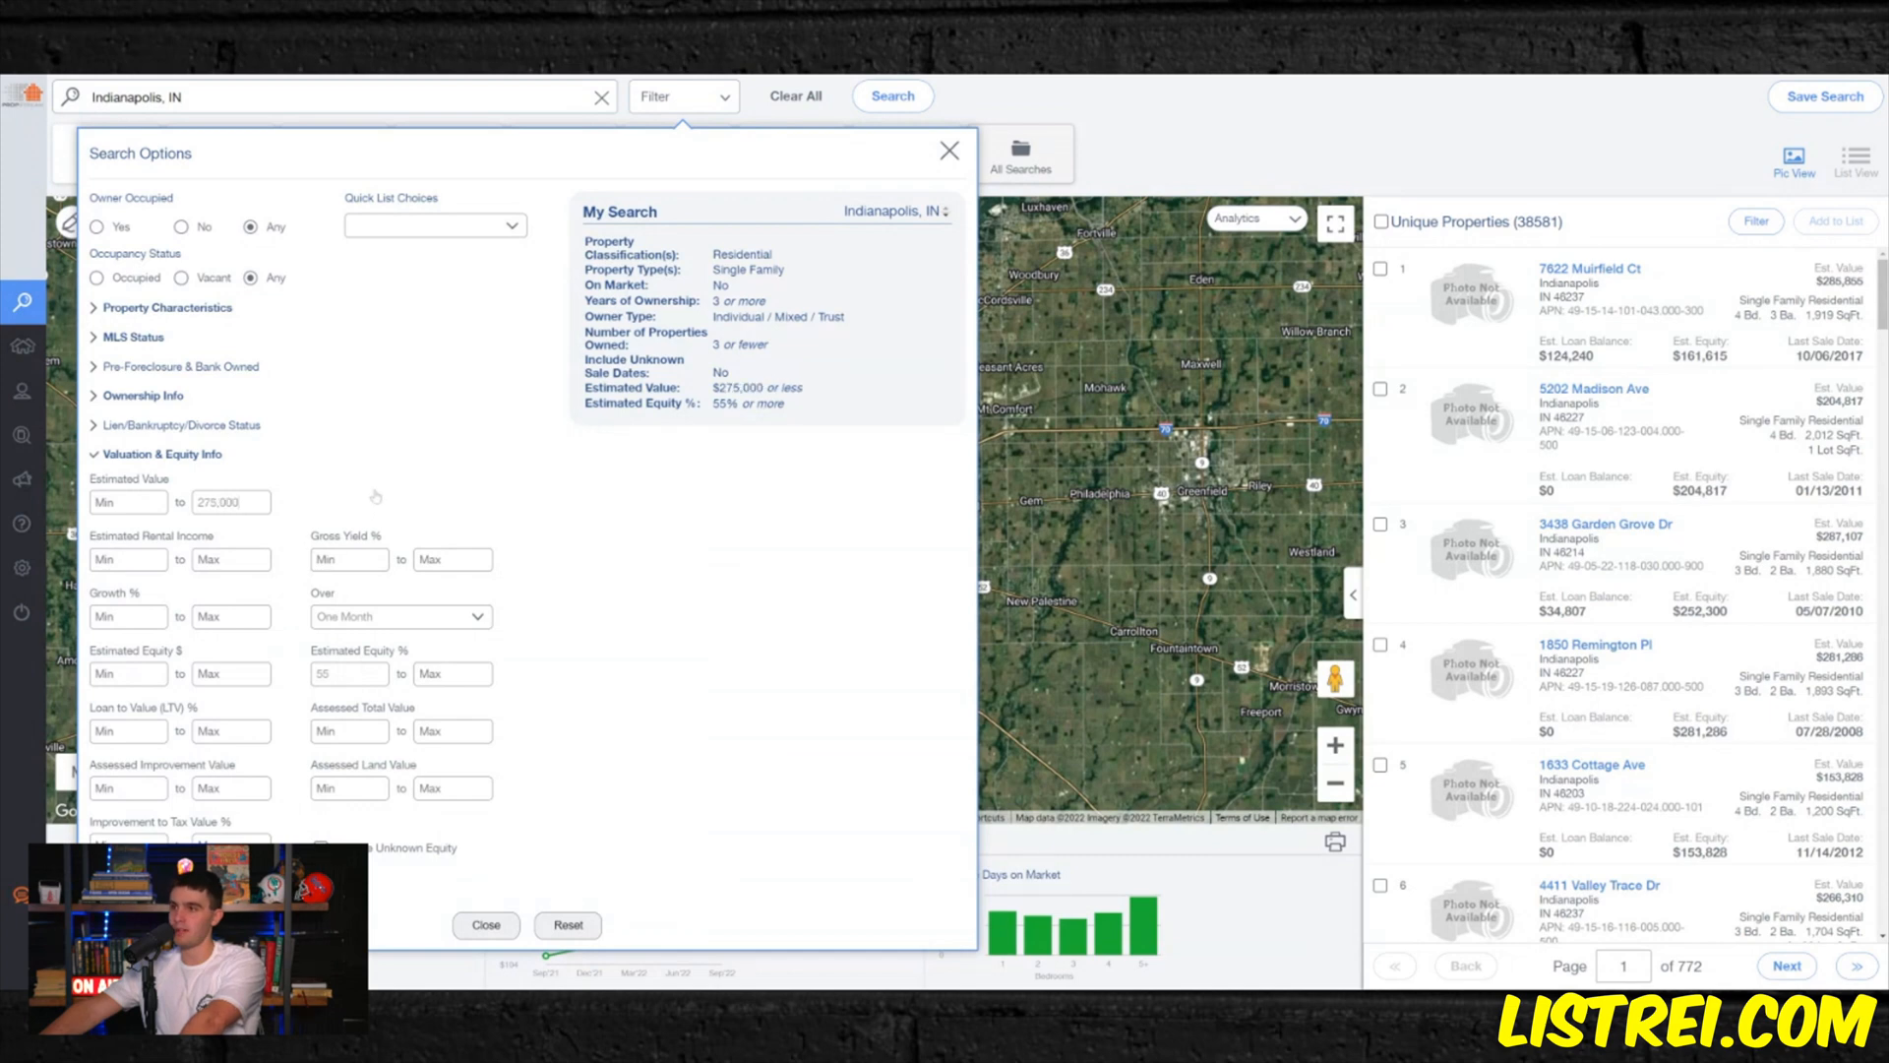
{"action": "double_click", "coordinate": [328, 675]}
{"action": "type", "text": "60"}
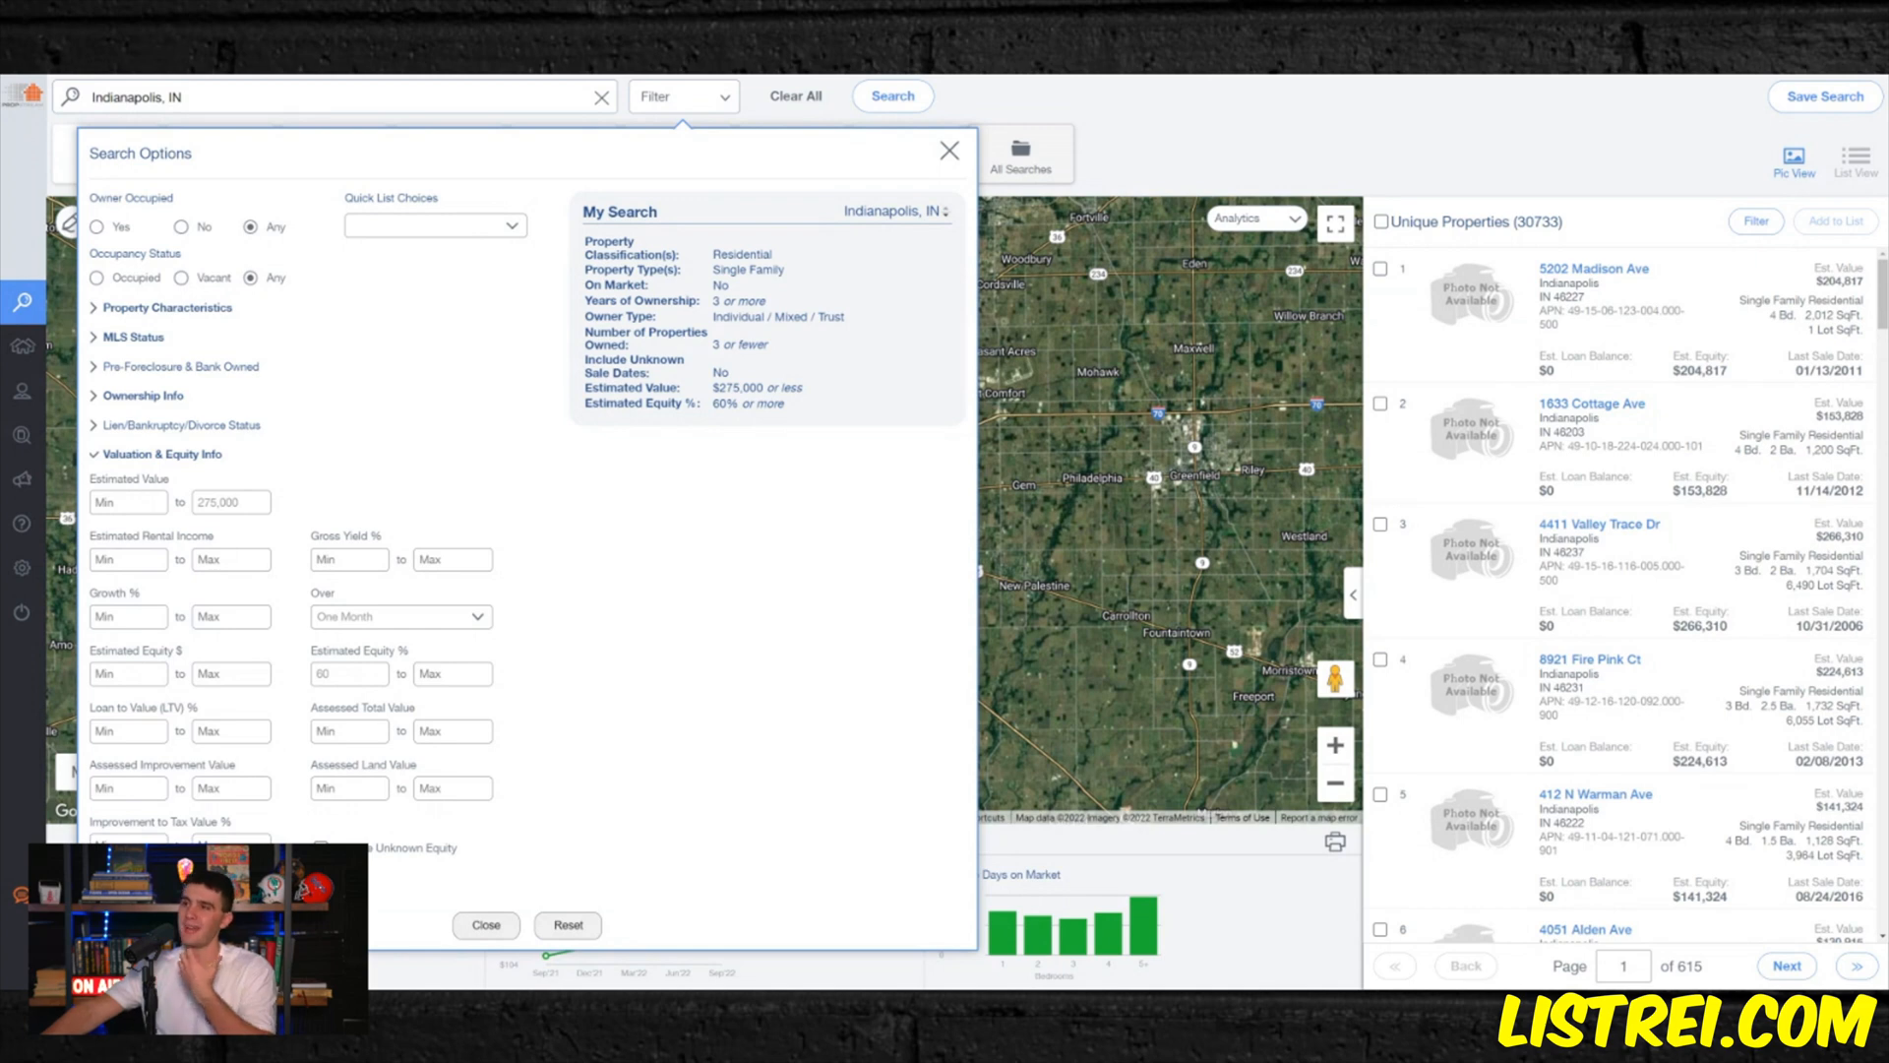
- Apply the Pre-Foreclosures quick list and lower the minimum estimated equity percentage
{"action": "left_click", "coordinate": [403, 320]}
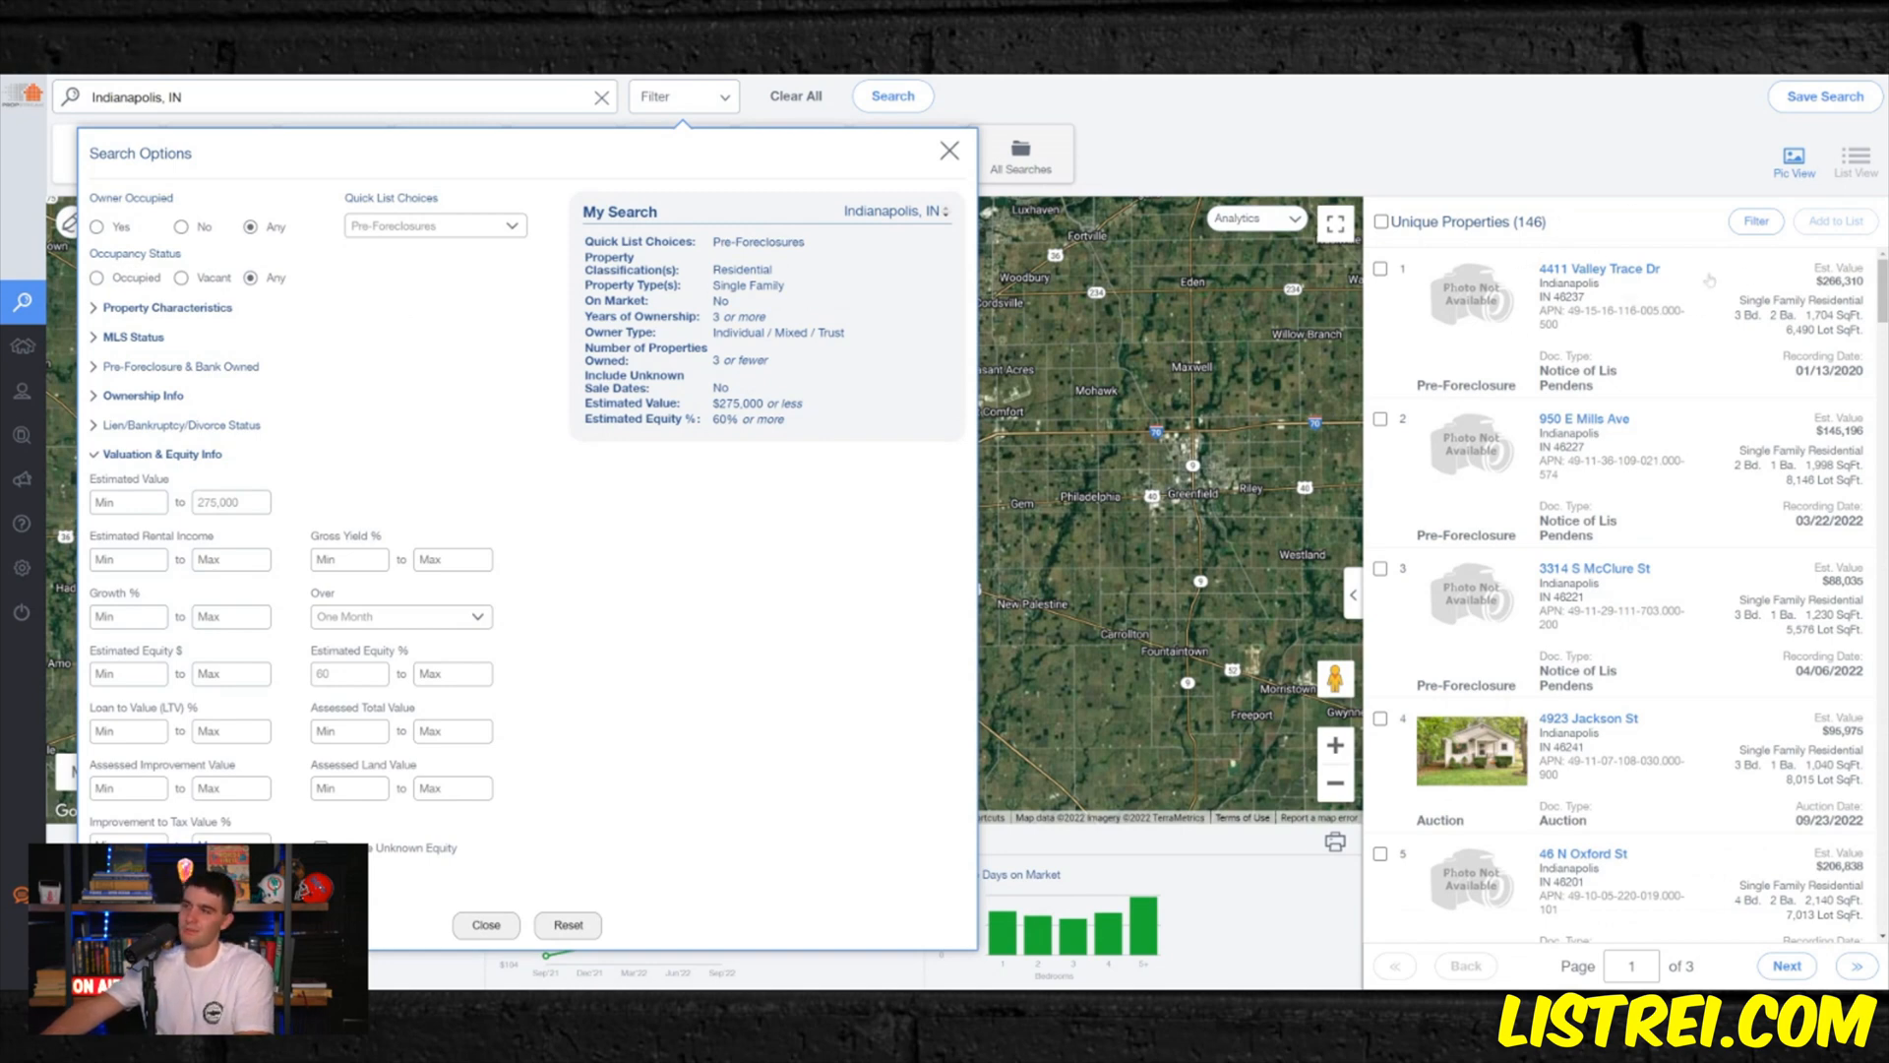
{"action": "type", "text": "4"}
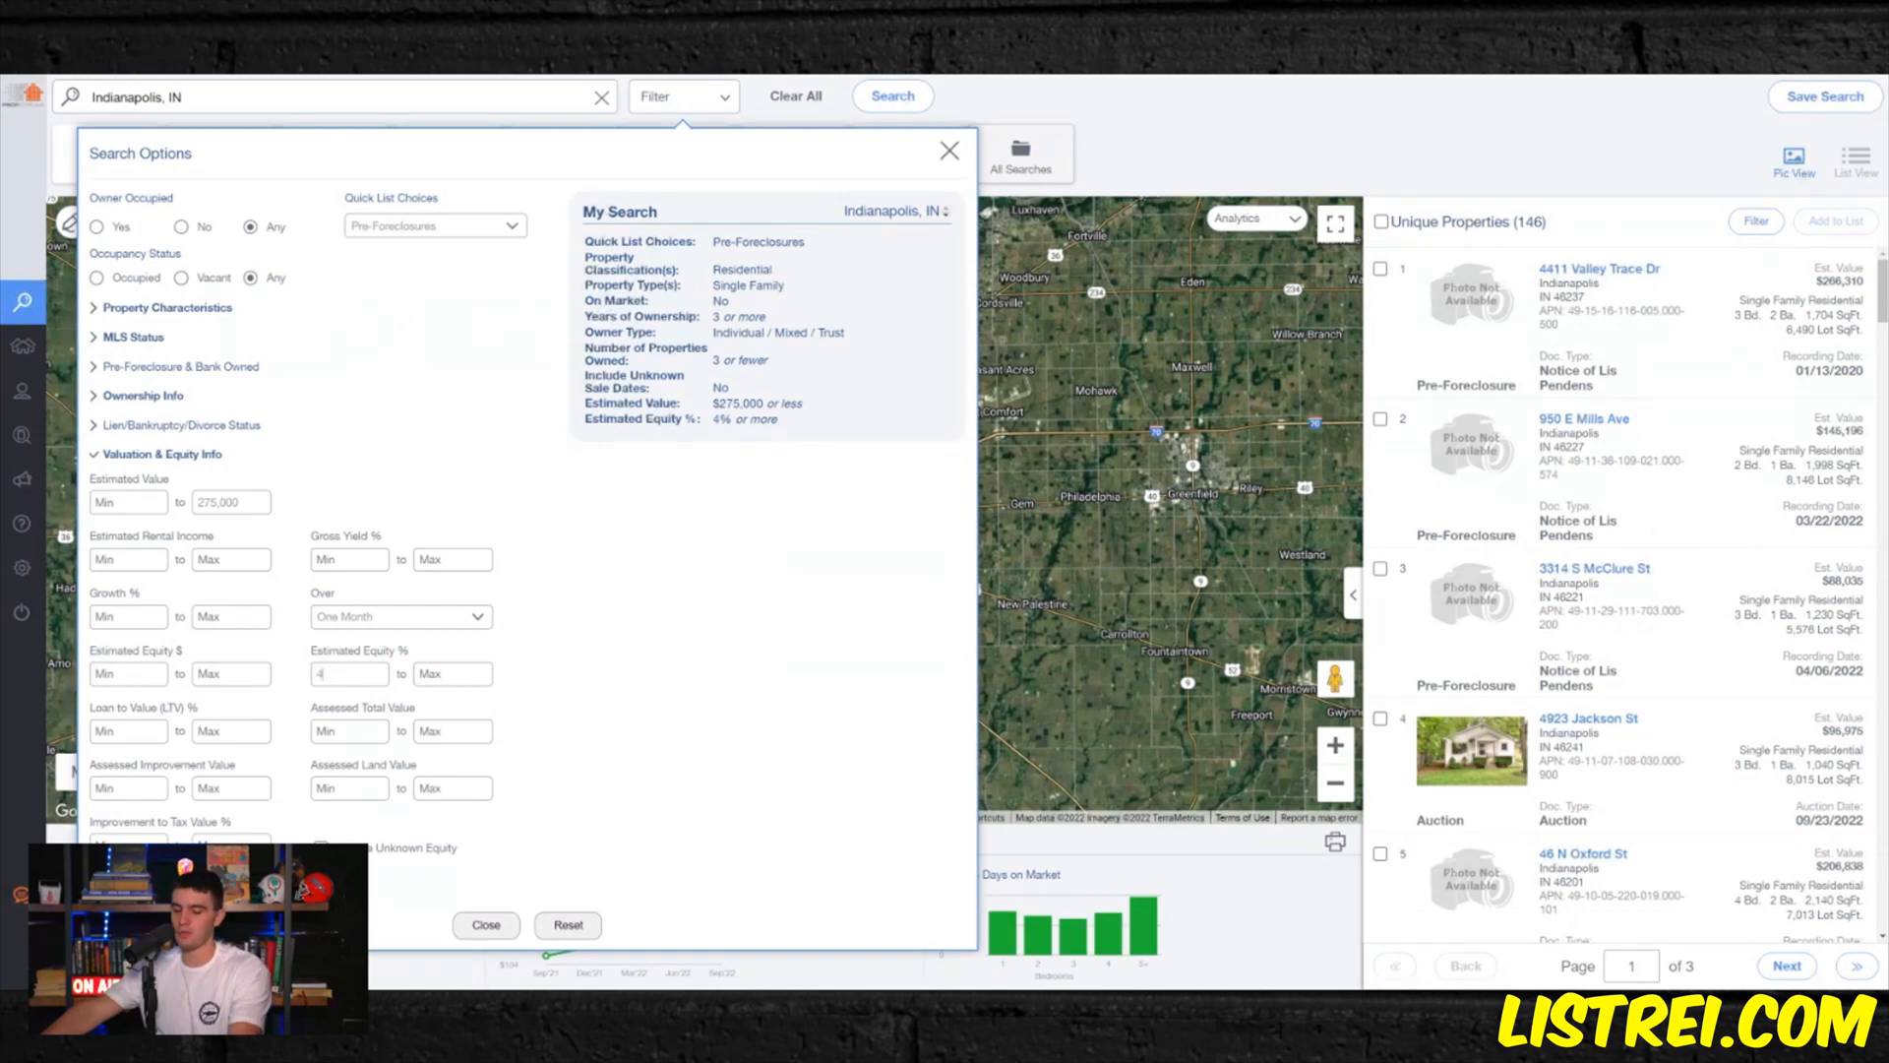